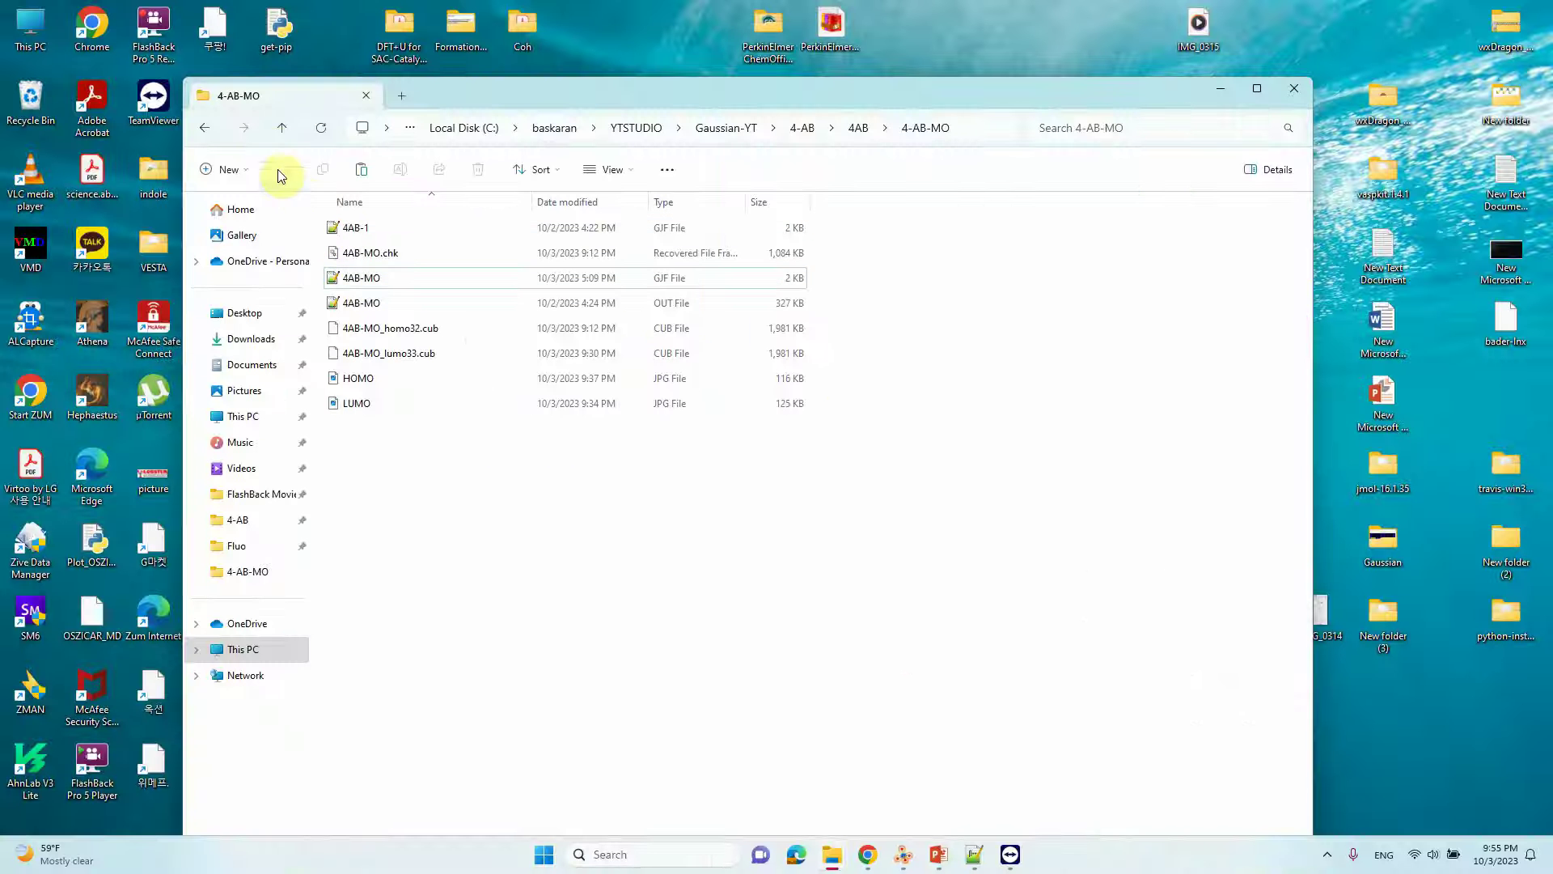
- Open the 4AB-1 GJF input file from the 4-AB-OPT folder in Notepad++ and review its opt freq route line
click(284, 127)
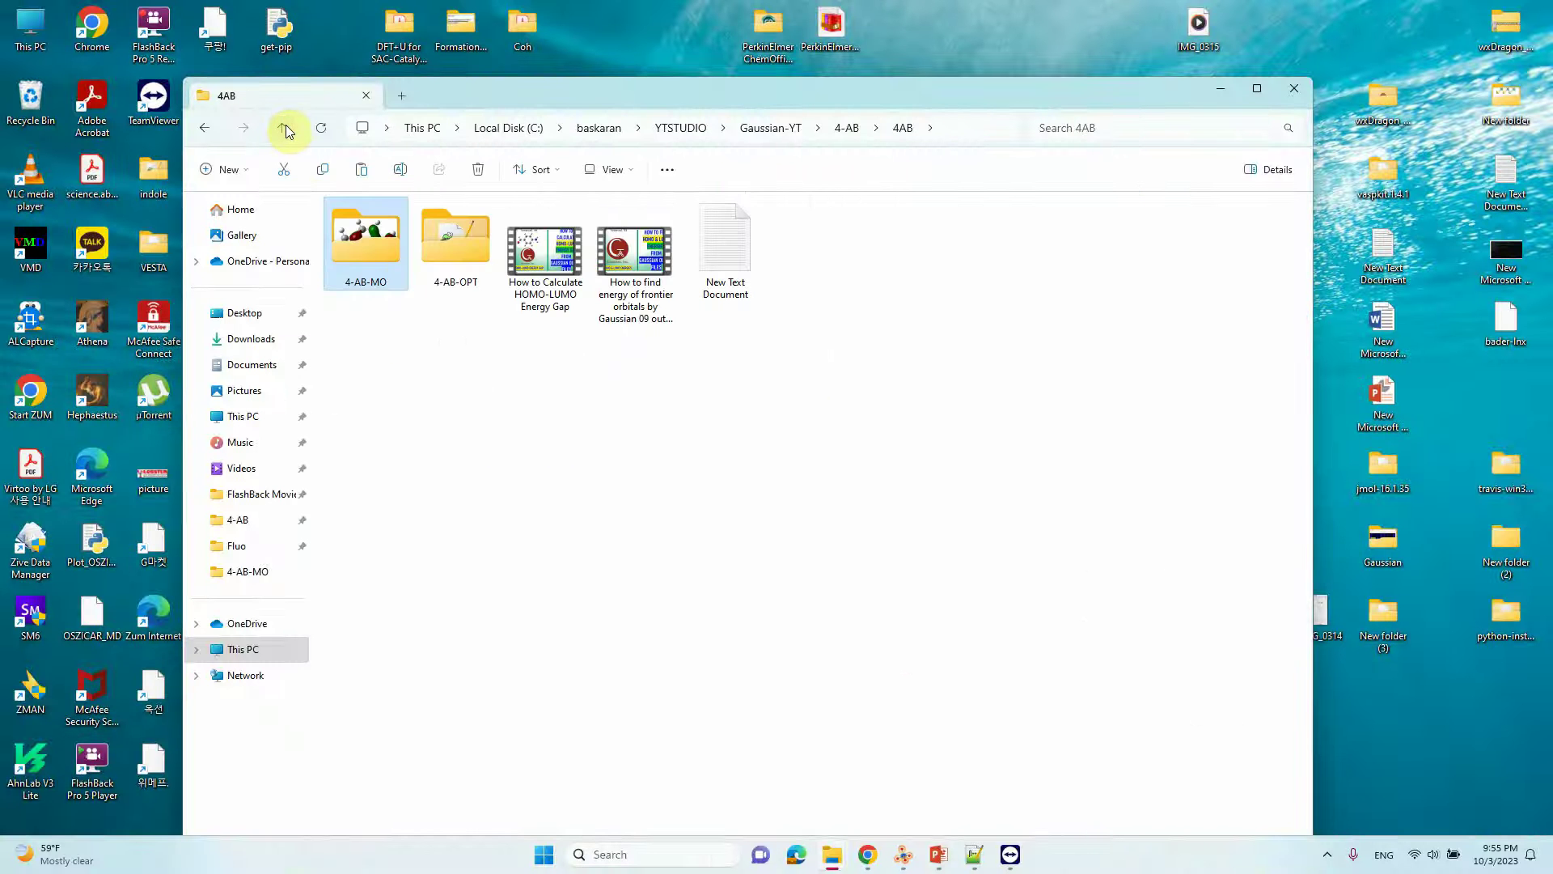
double_click(453, 248)
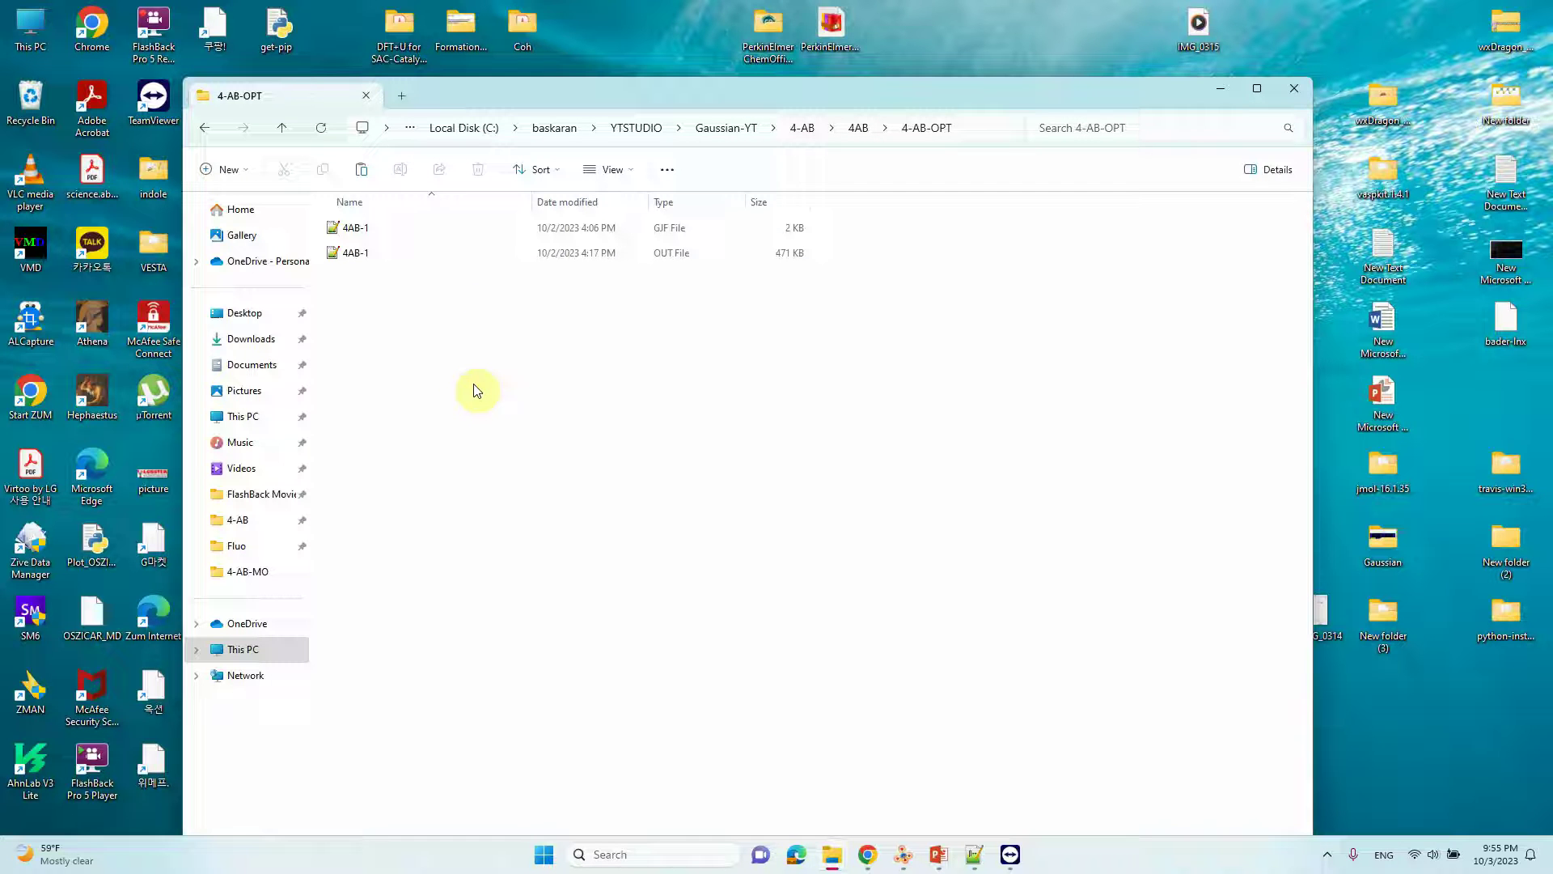
right_click(350, 231)
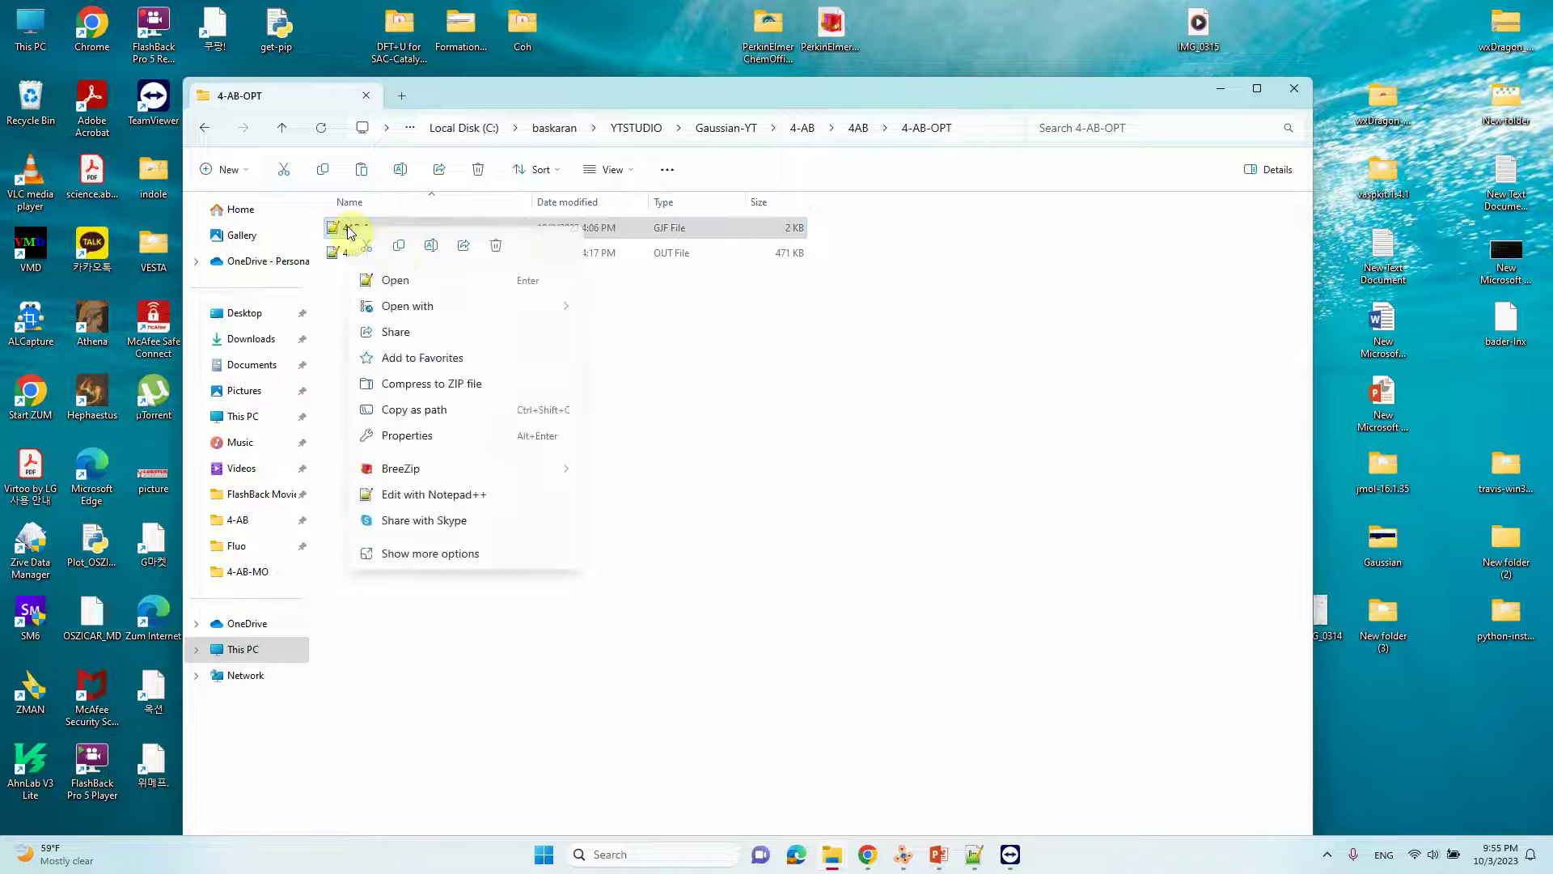
click(396, 280)
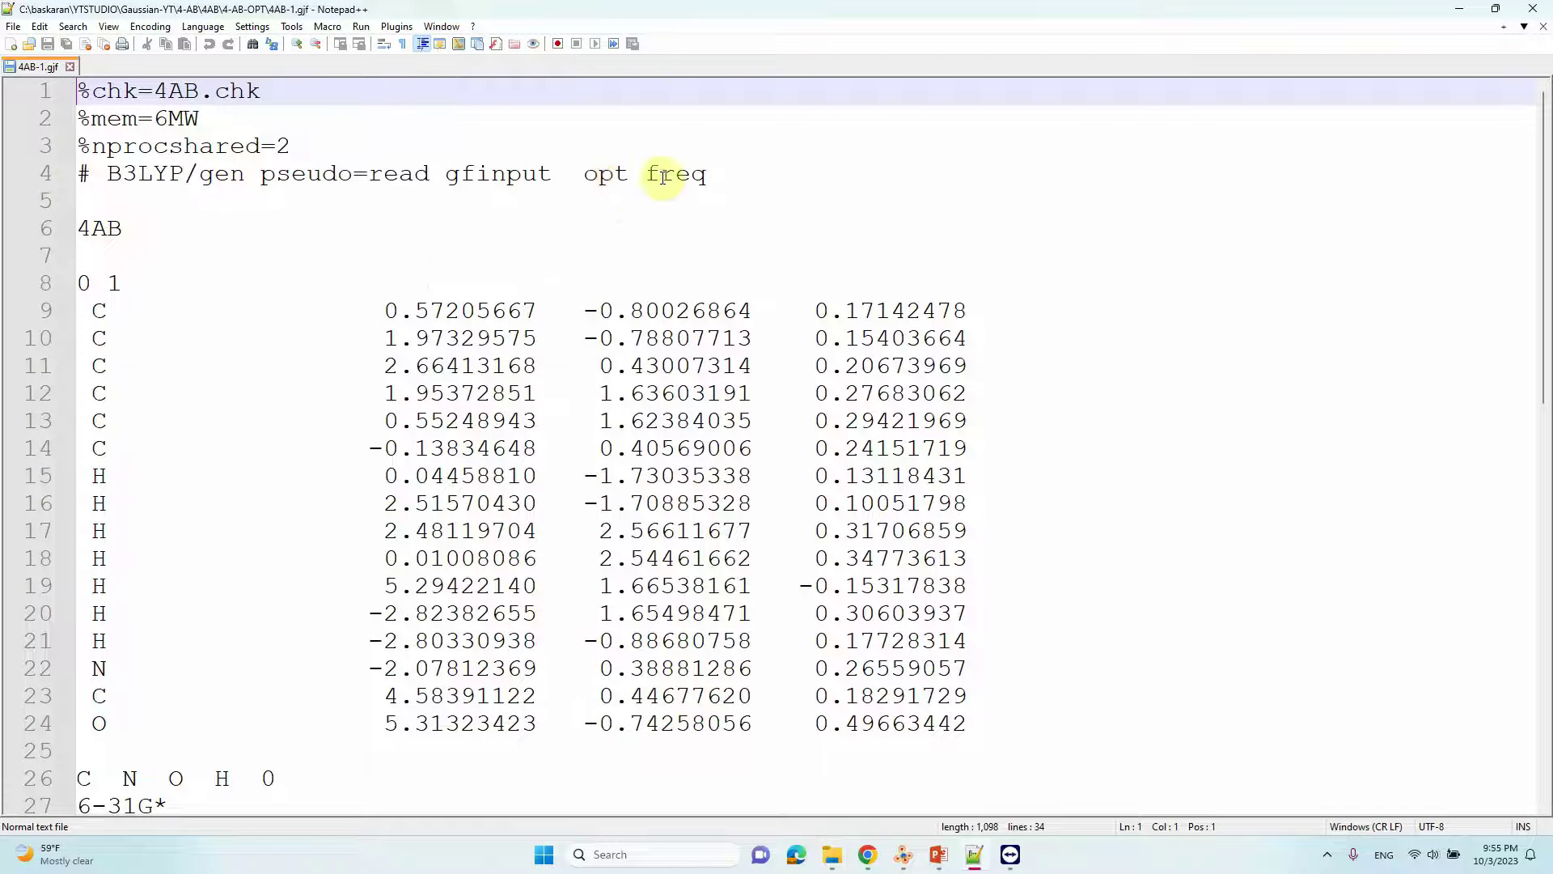
click(1460, 8)
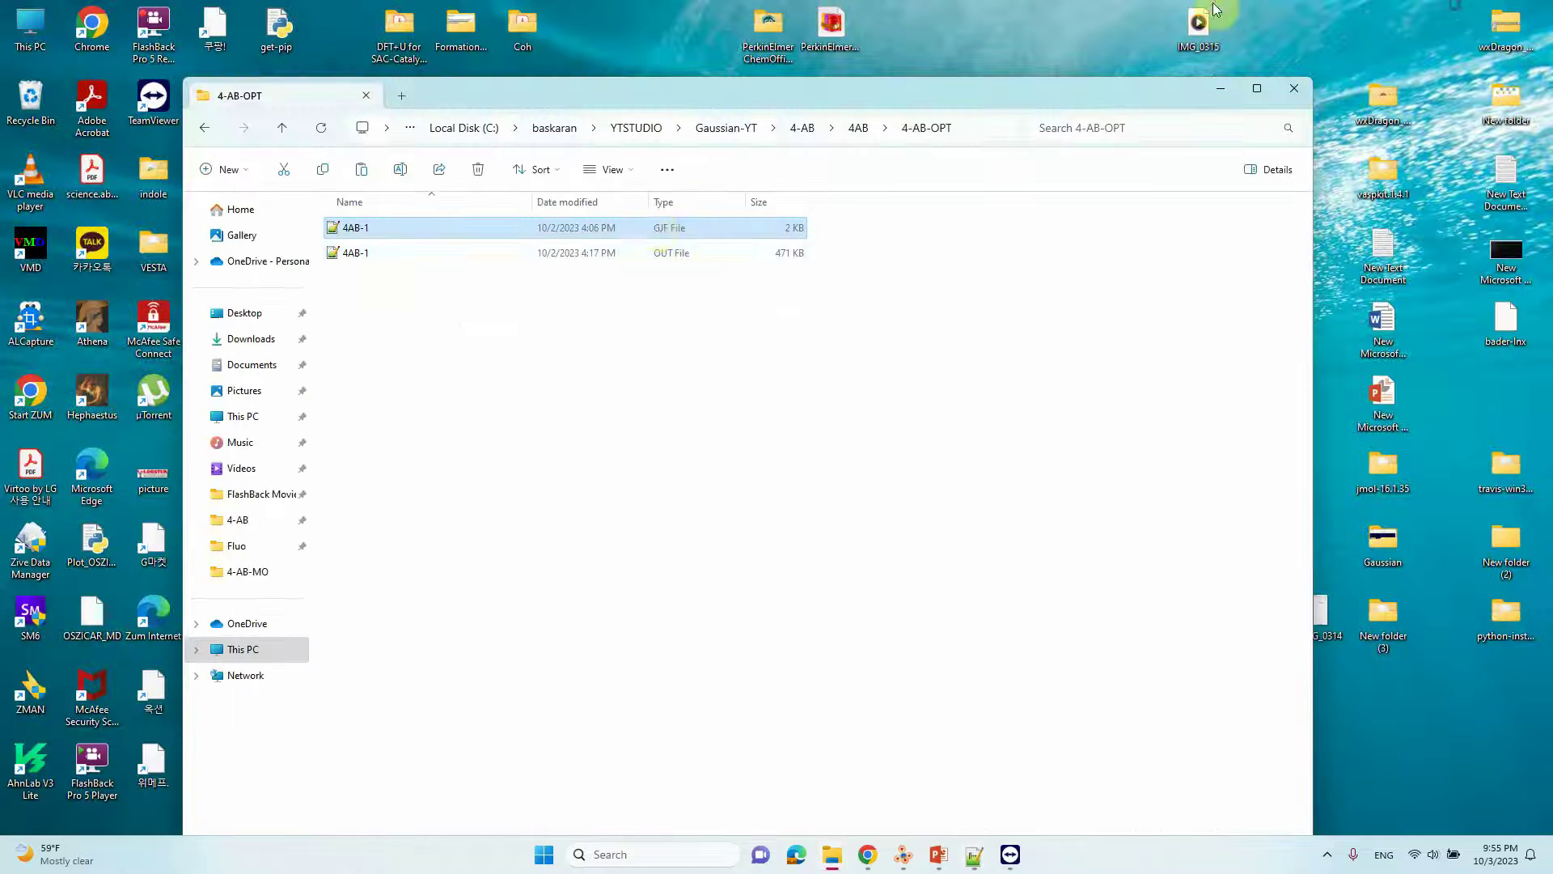
- View the 4AB-1 OUT file of the optimization in Notepad++, then return to the folder
click(368, 255)
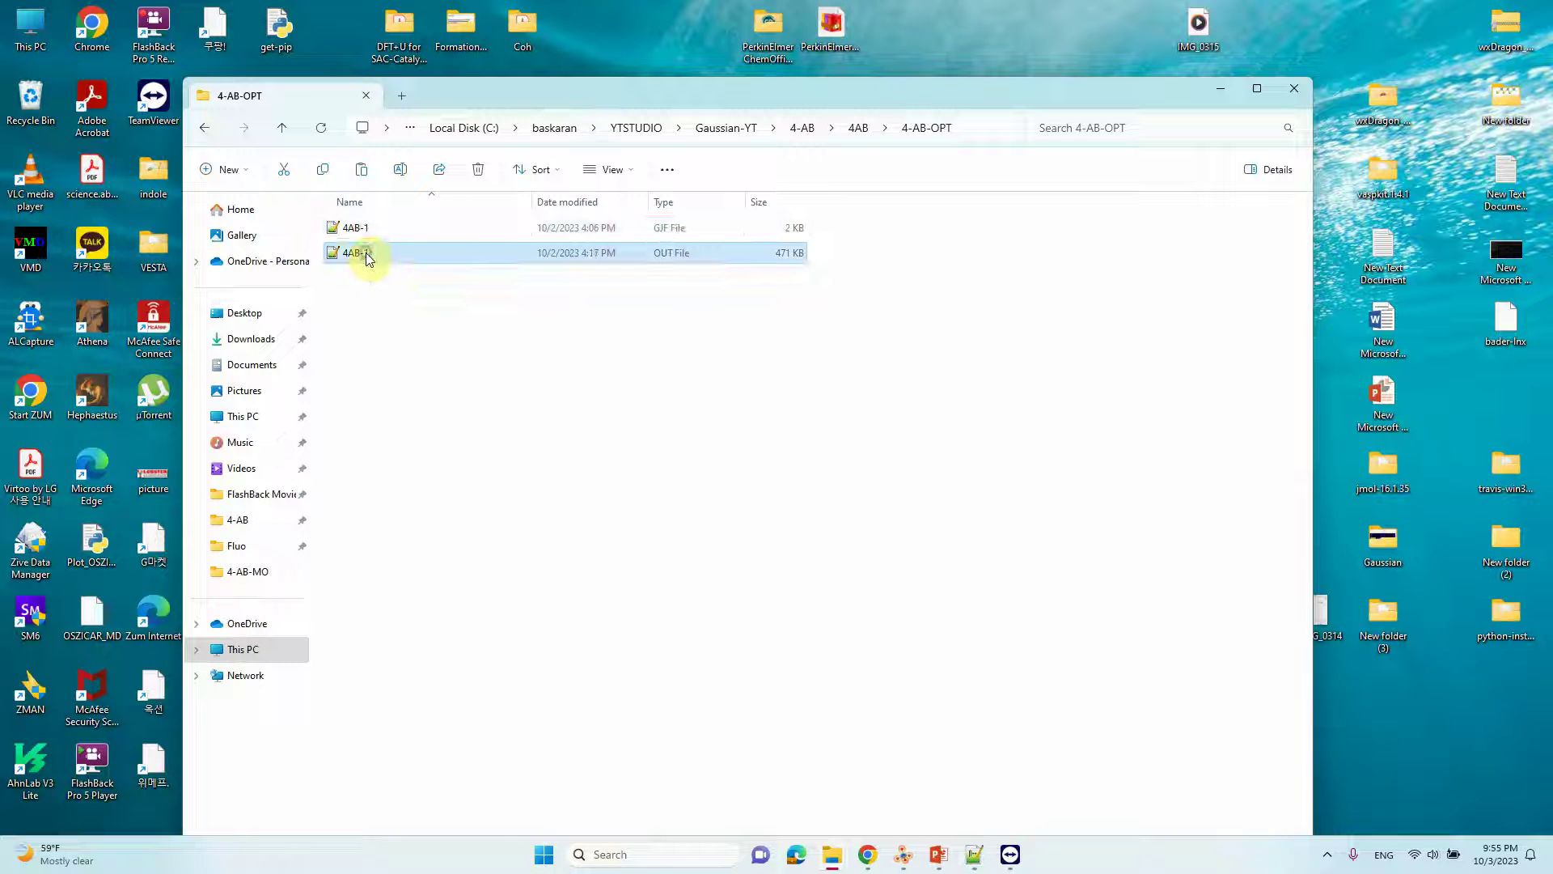
right_click(368, 258)
click(420, 304)
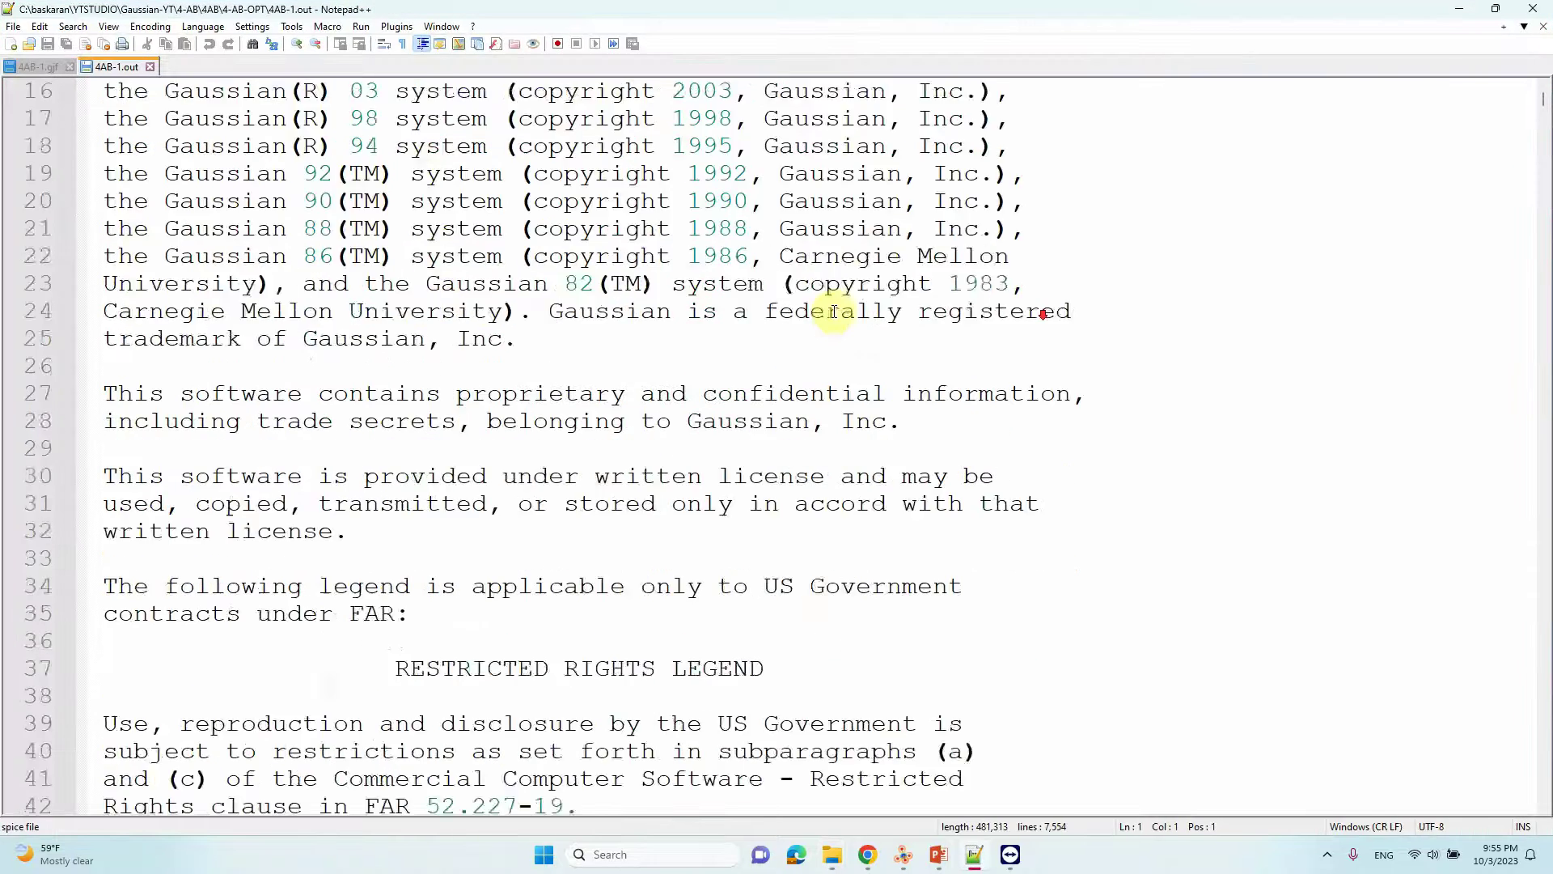
scroll(1449, 180, down, 8)
key(alt+F4)
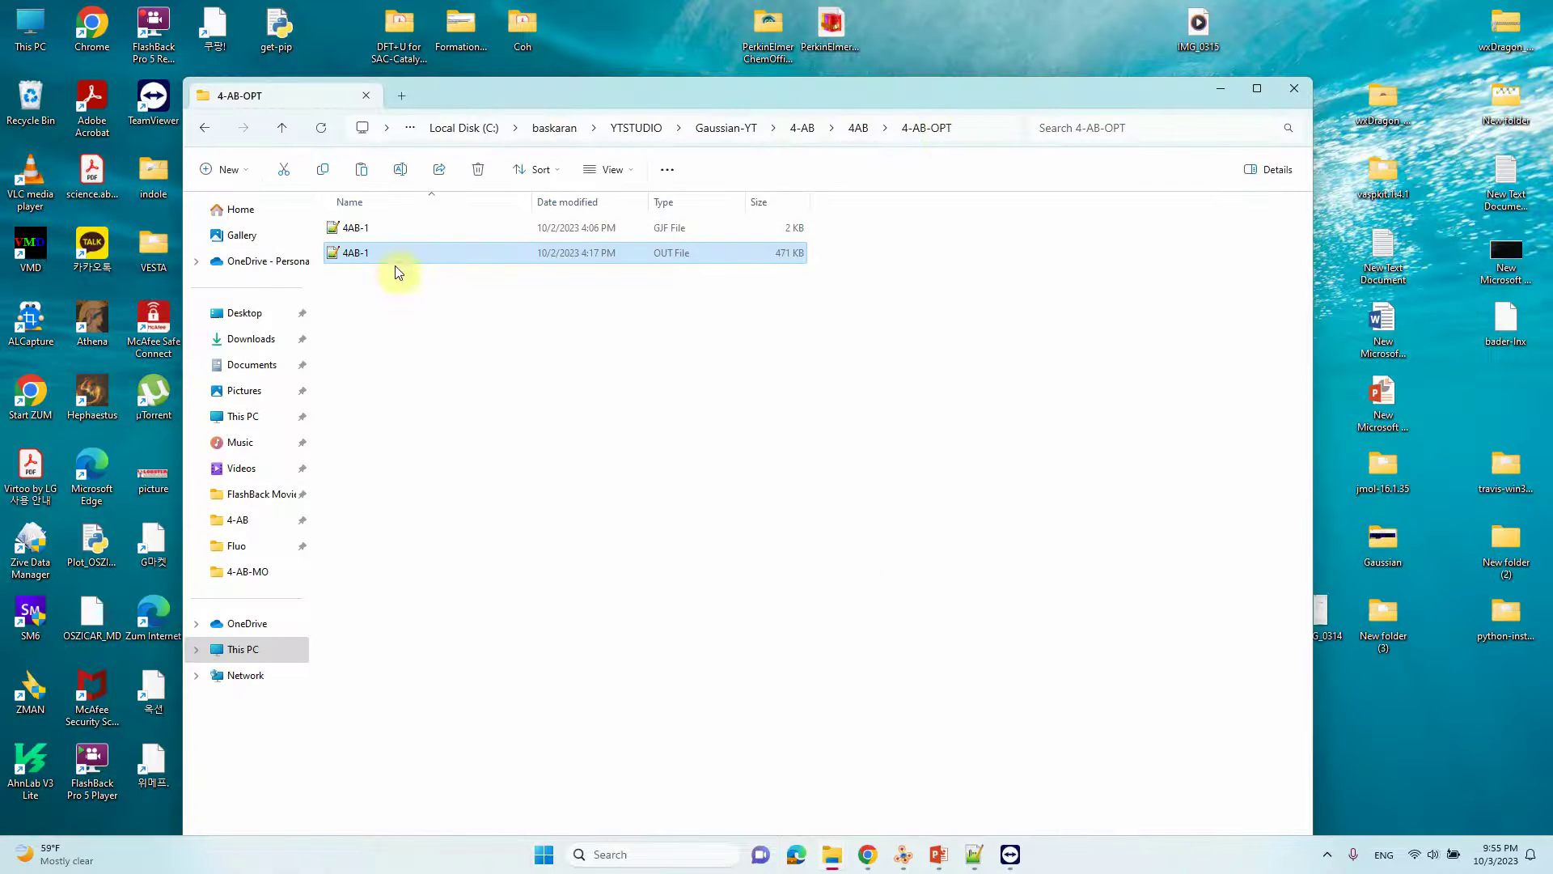
- Open the 4AB-MO GJF file from the 4-AB-MO folder and examine its IOP(6/7=3) keyword and basis set section
click(281, 127)
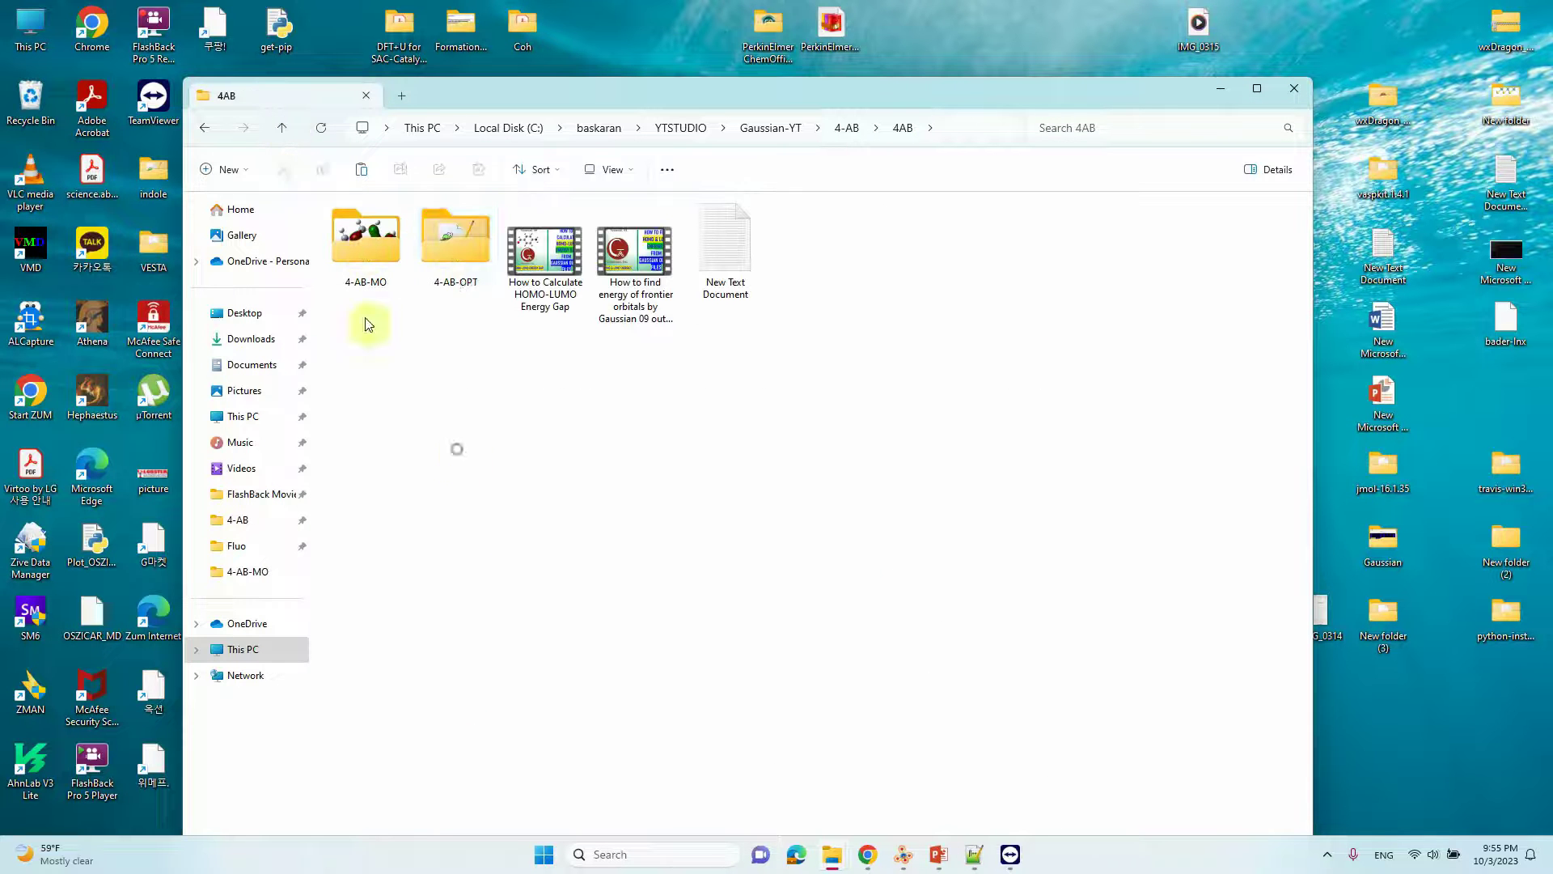
double_click(361, 246)
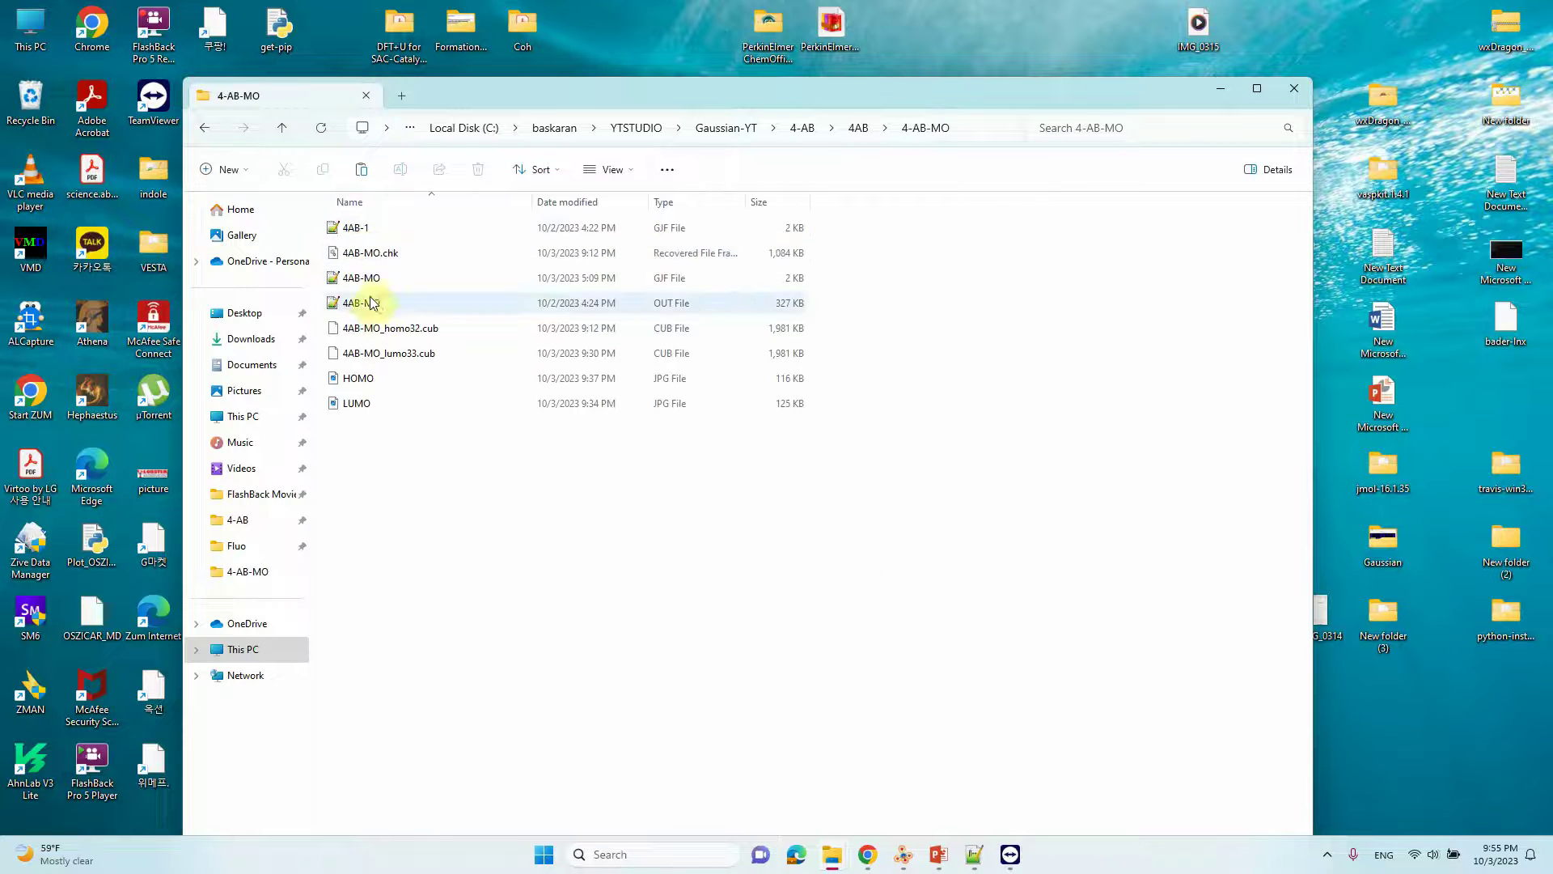
click(368, 278)
right_click(370, 277)
click(433, 338)
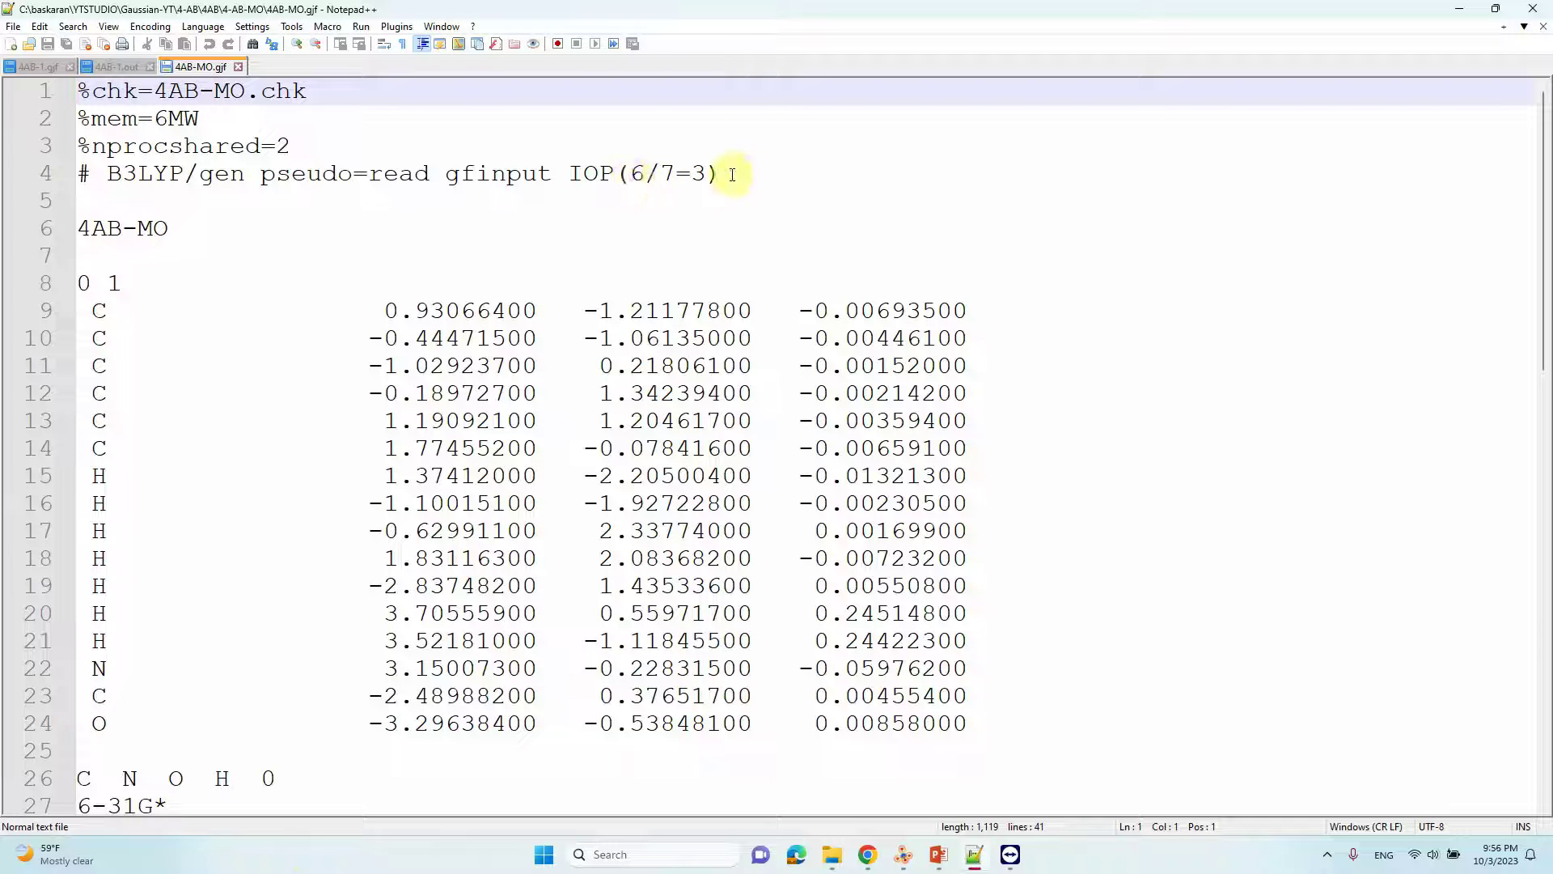
drag(720, 174, 571, 180)
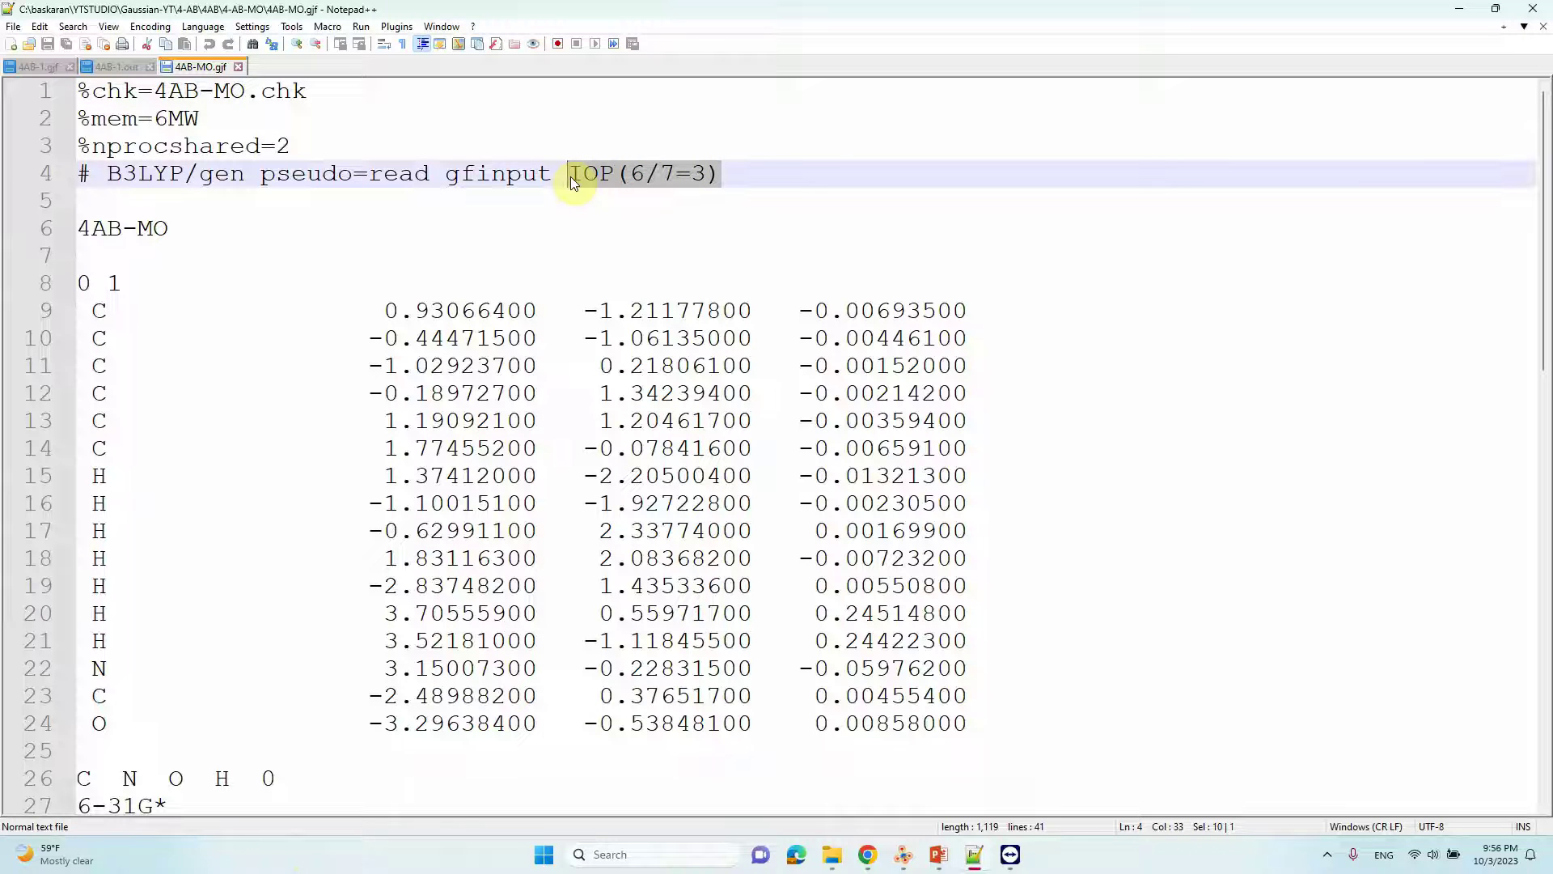
scroll(582, 340, down, 8)
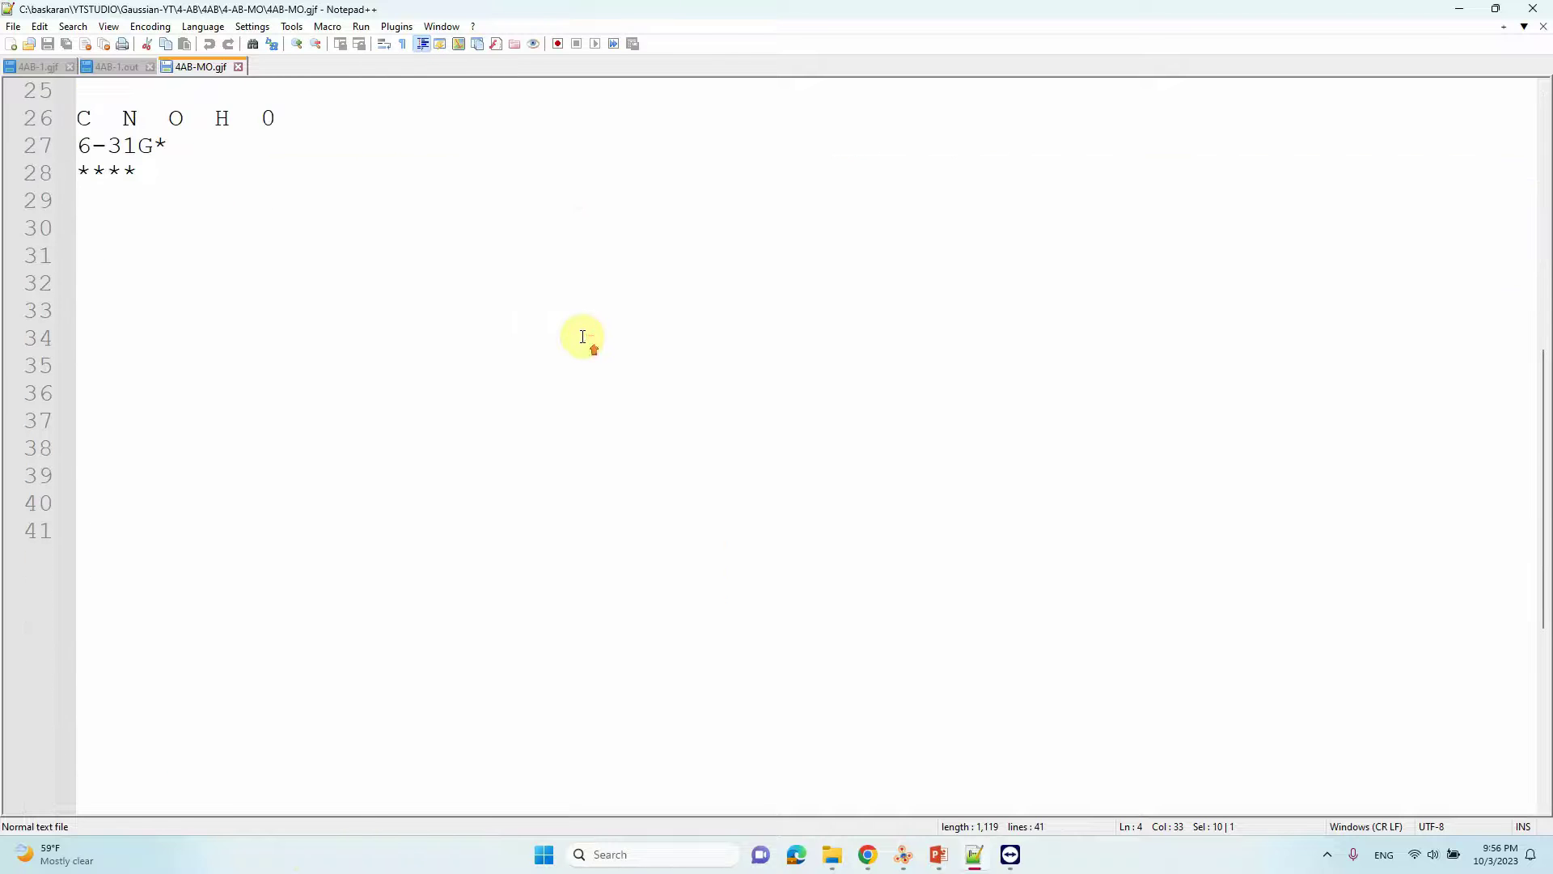
scroll(588, 346, up, 8)
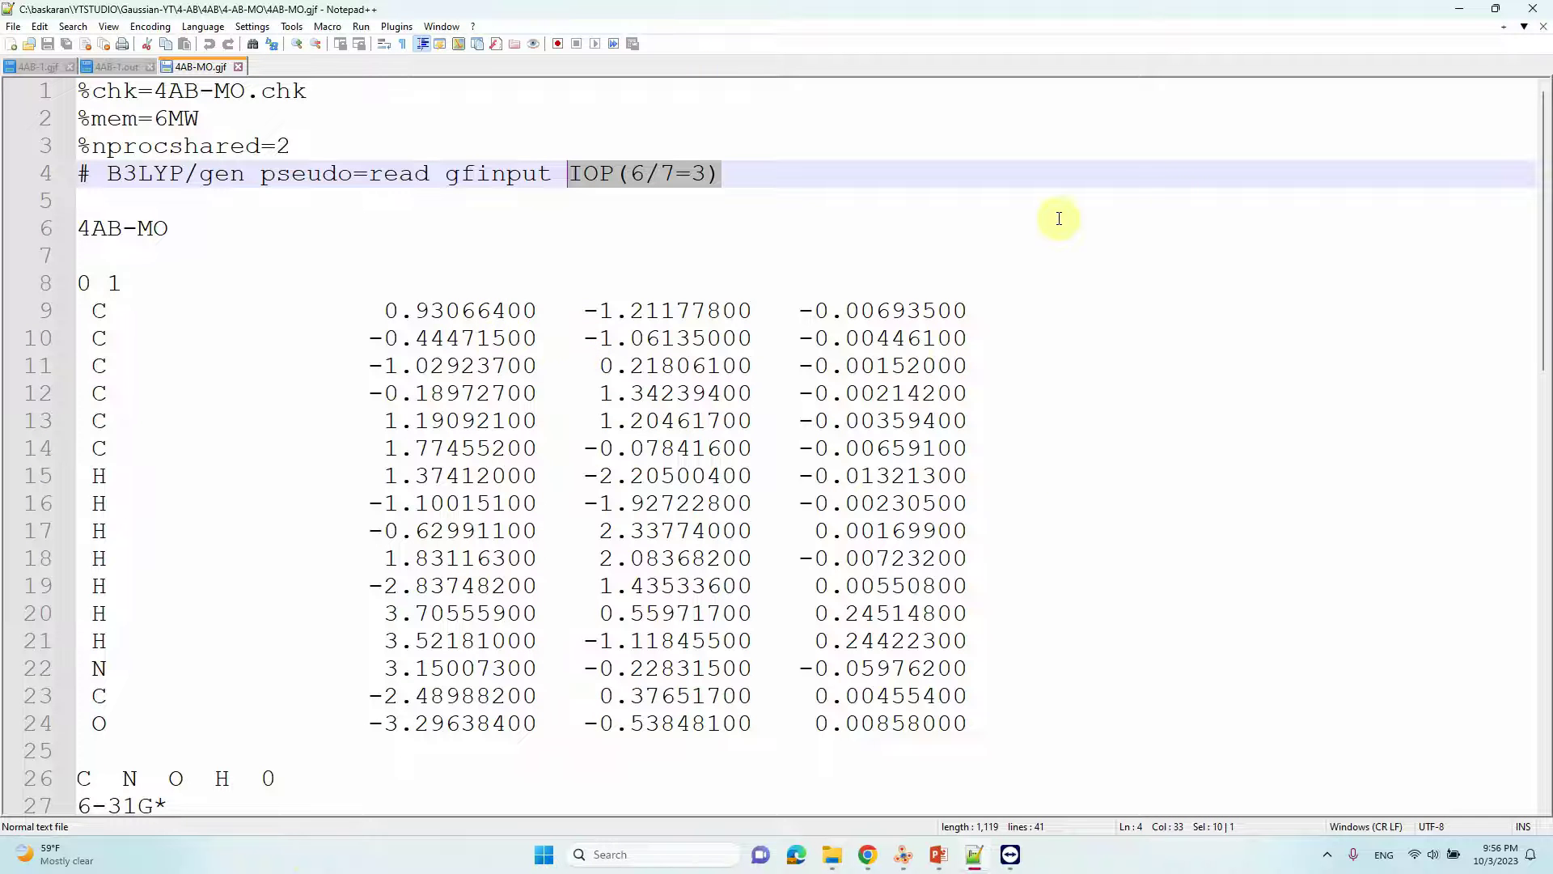
click(1460, 8)
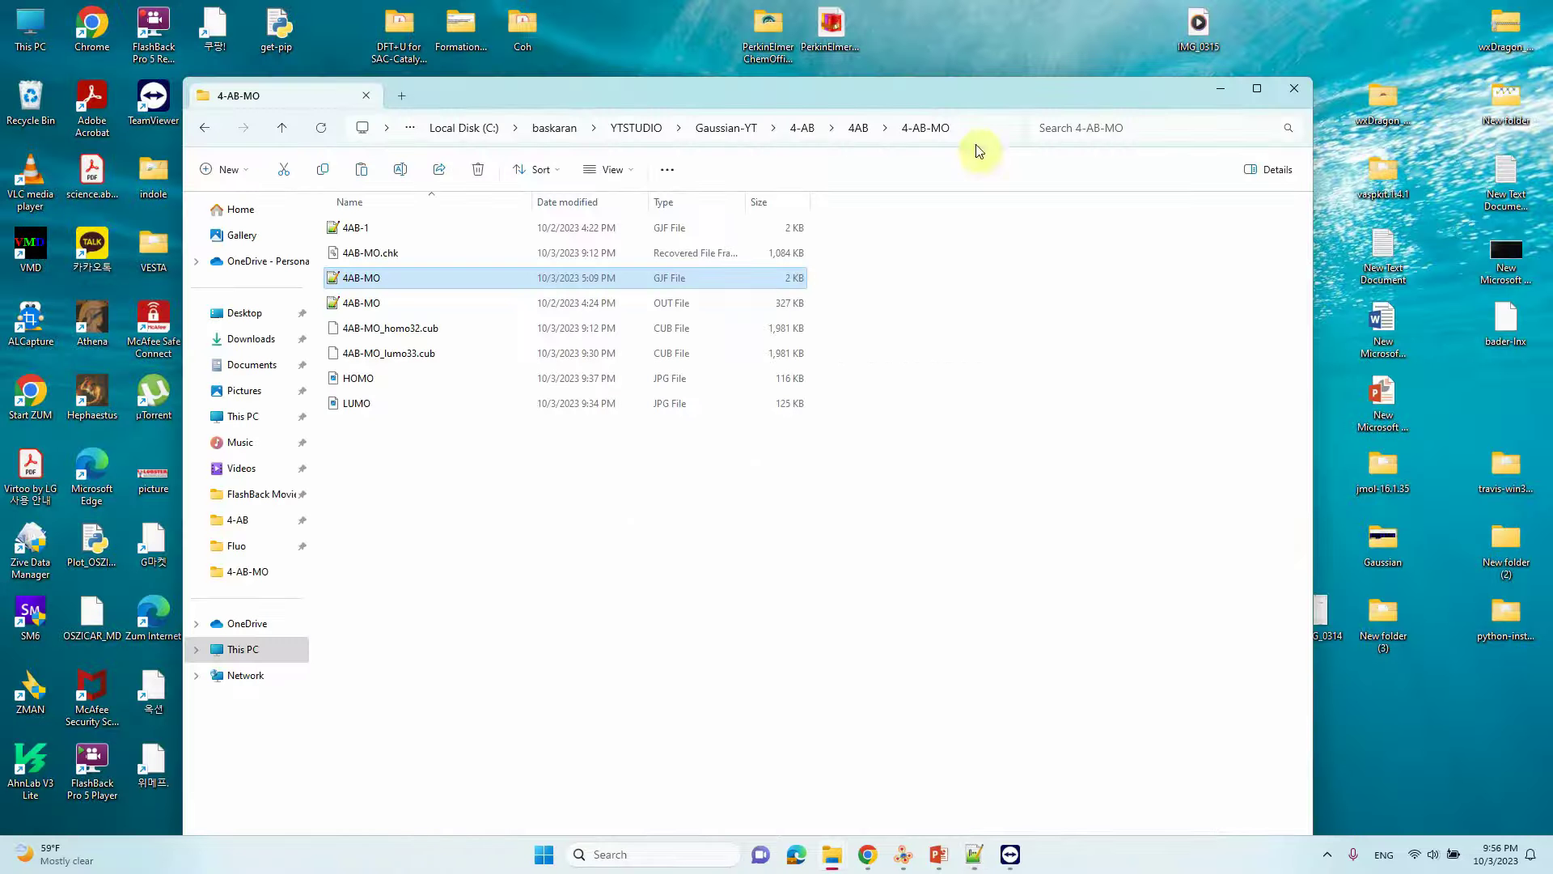
click(507, 515)
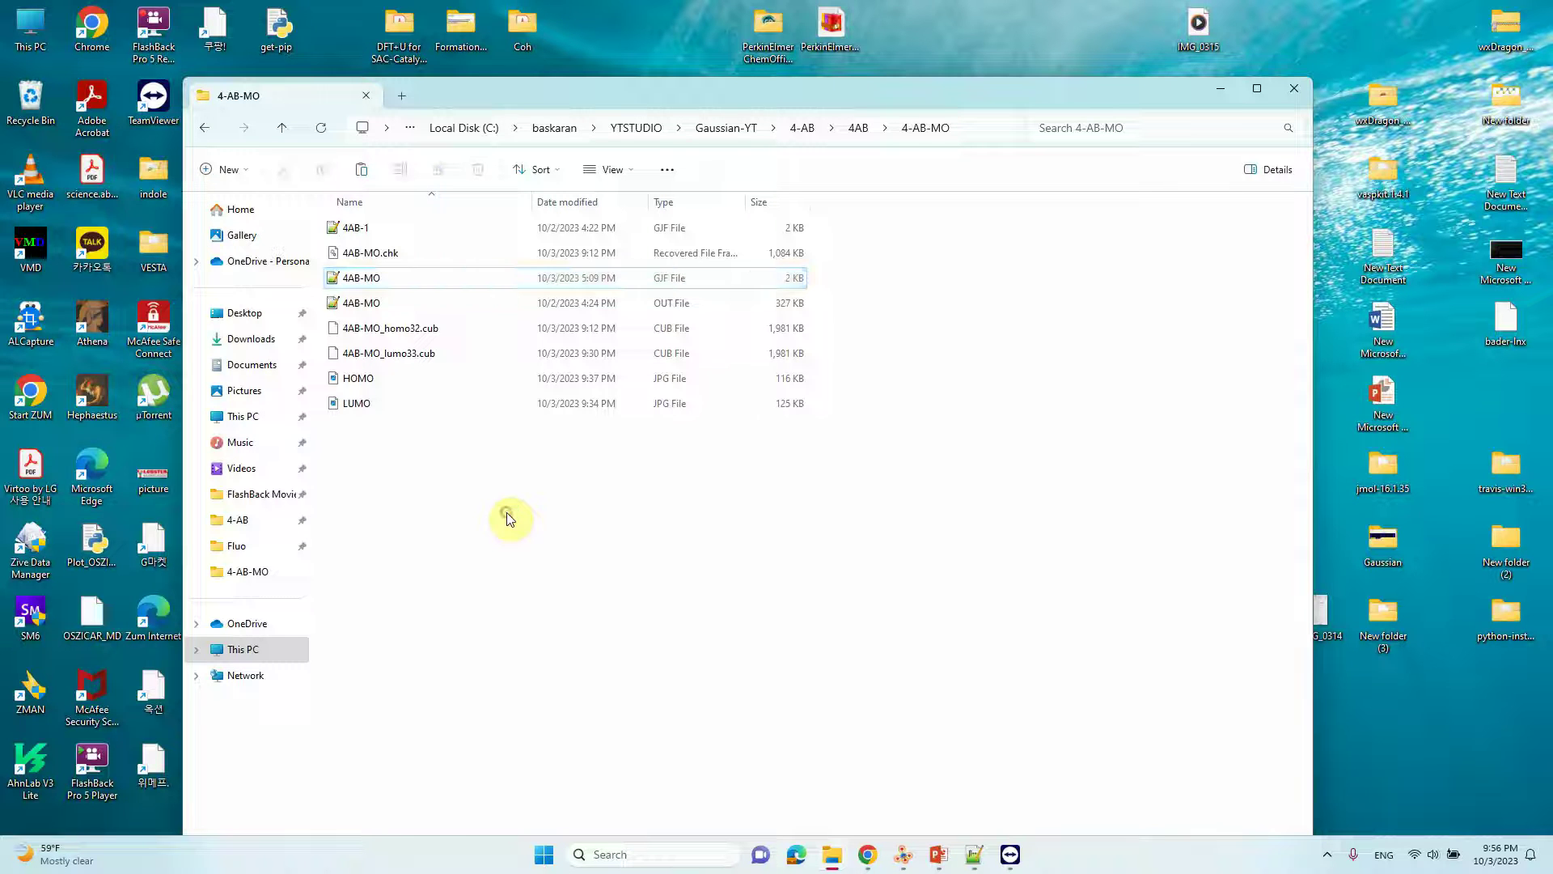
- Browse to the Scratch folder inside G09W on the C: drive
click(1219, 89)
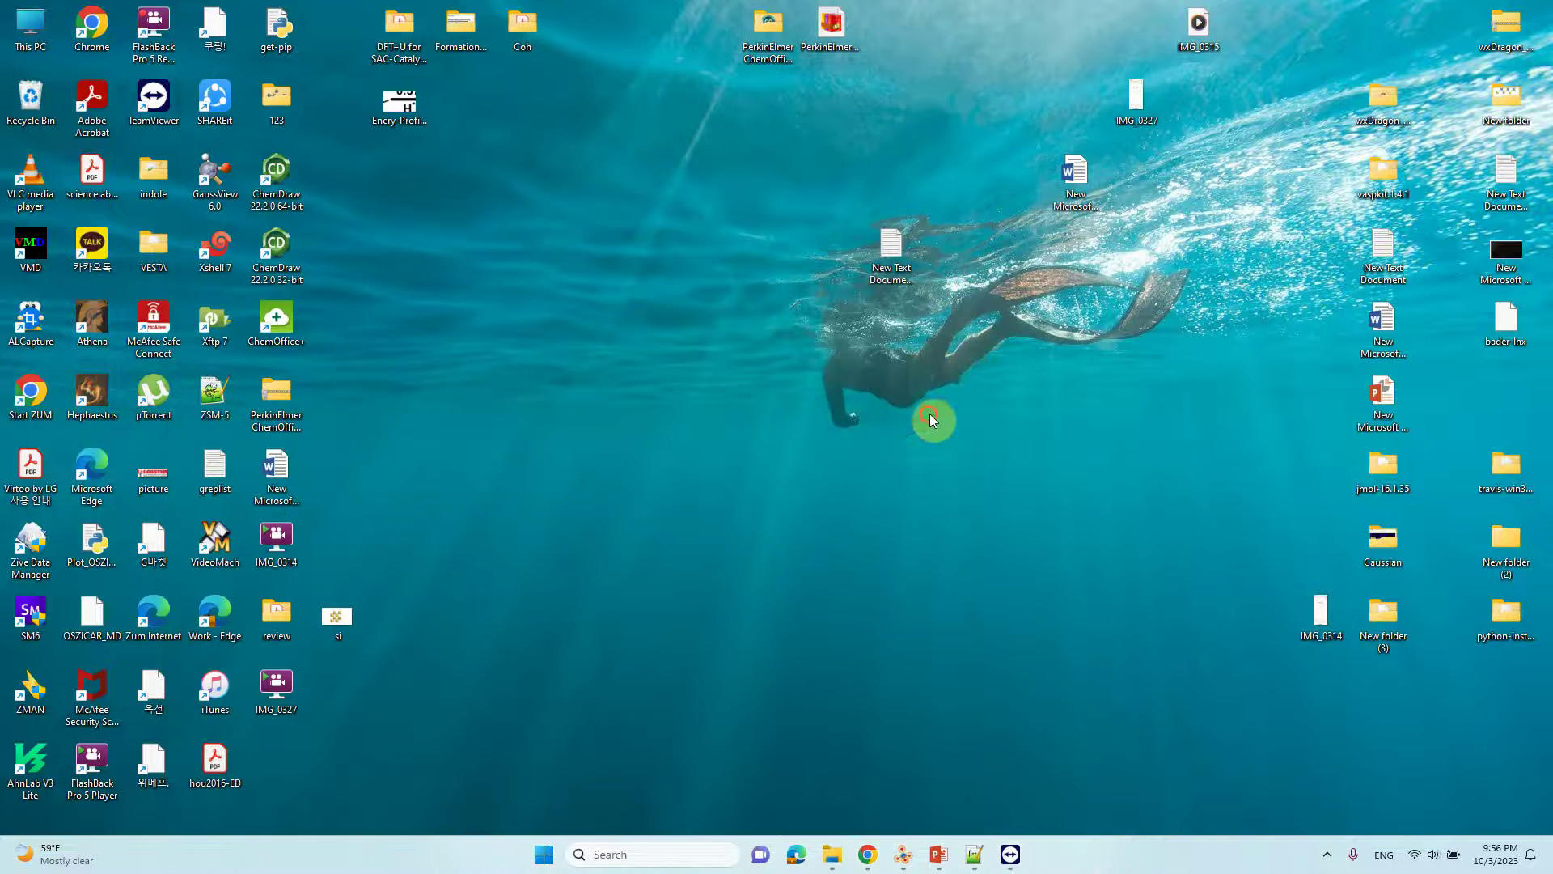
double_click(28, 19)
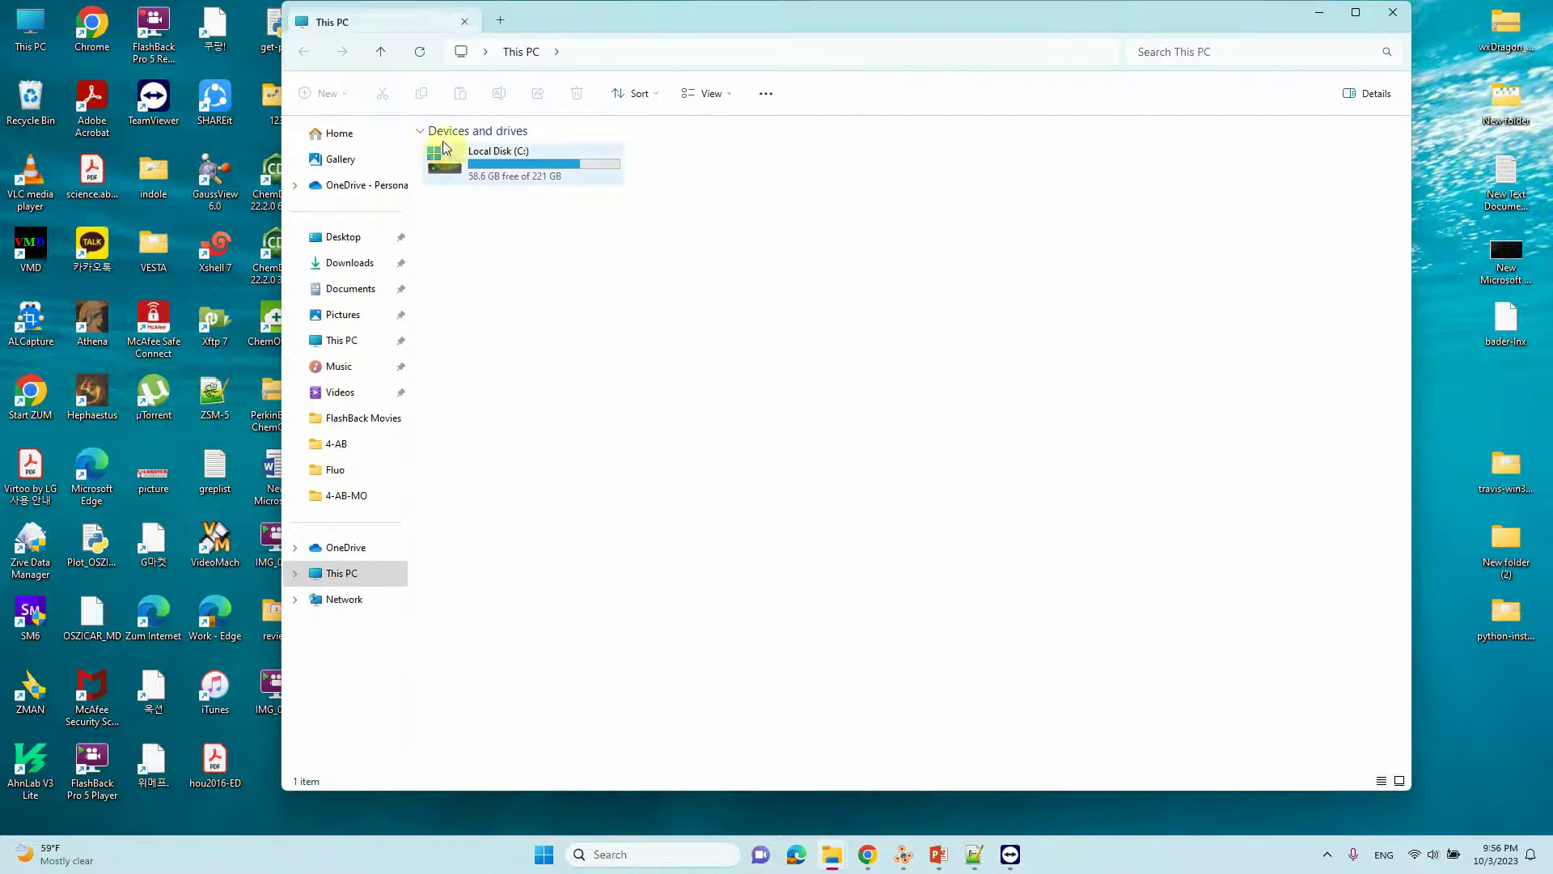
double_click(499, 173)
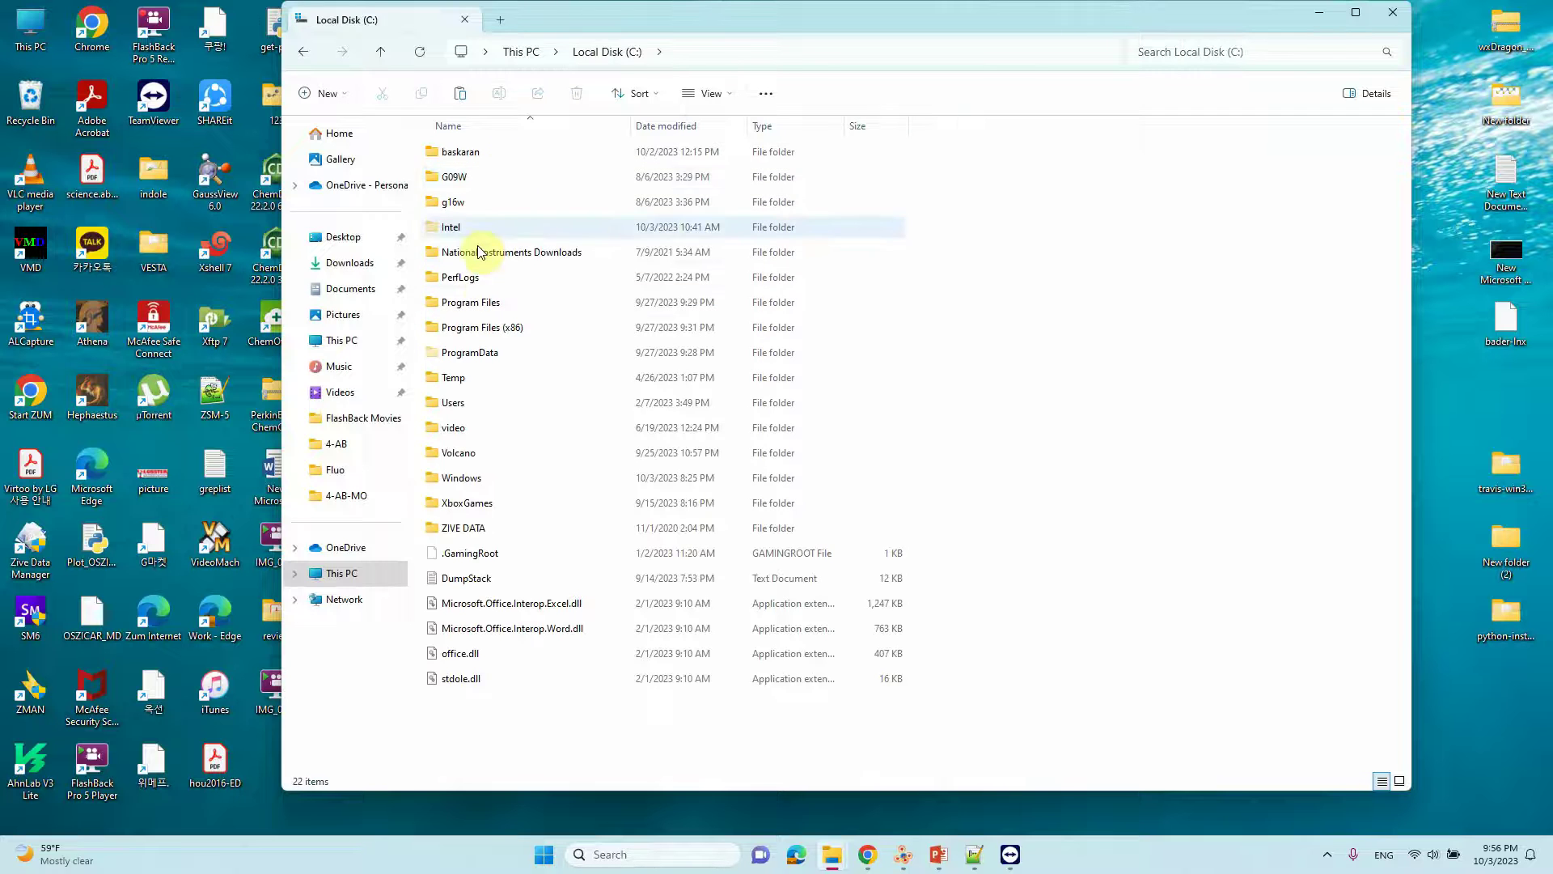
mouse_move(459, 186)
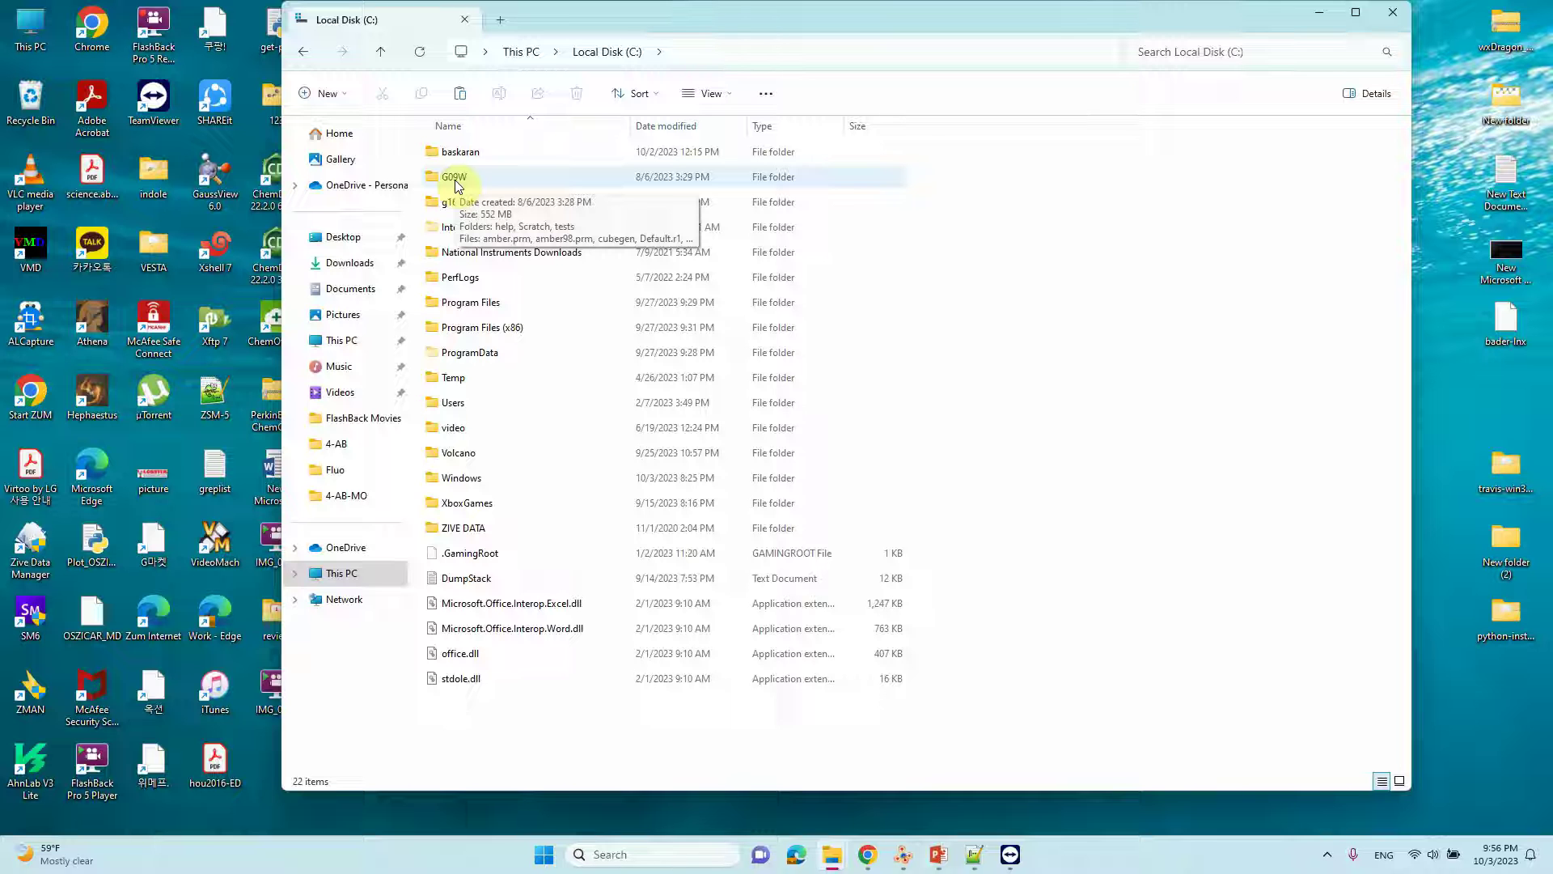
double_click(455, 179)
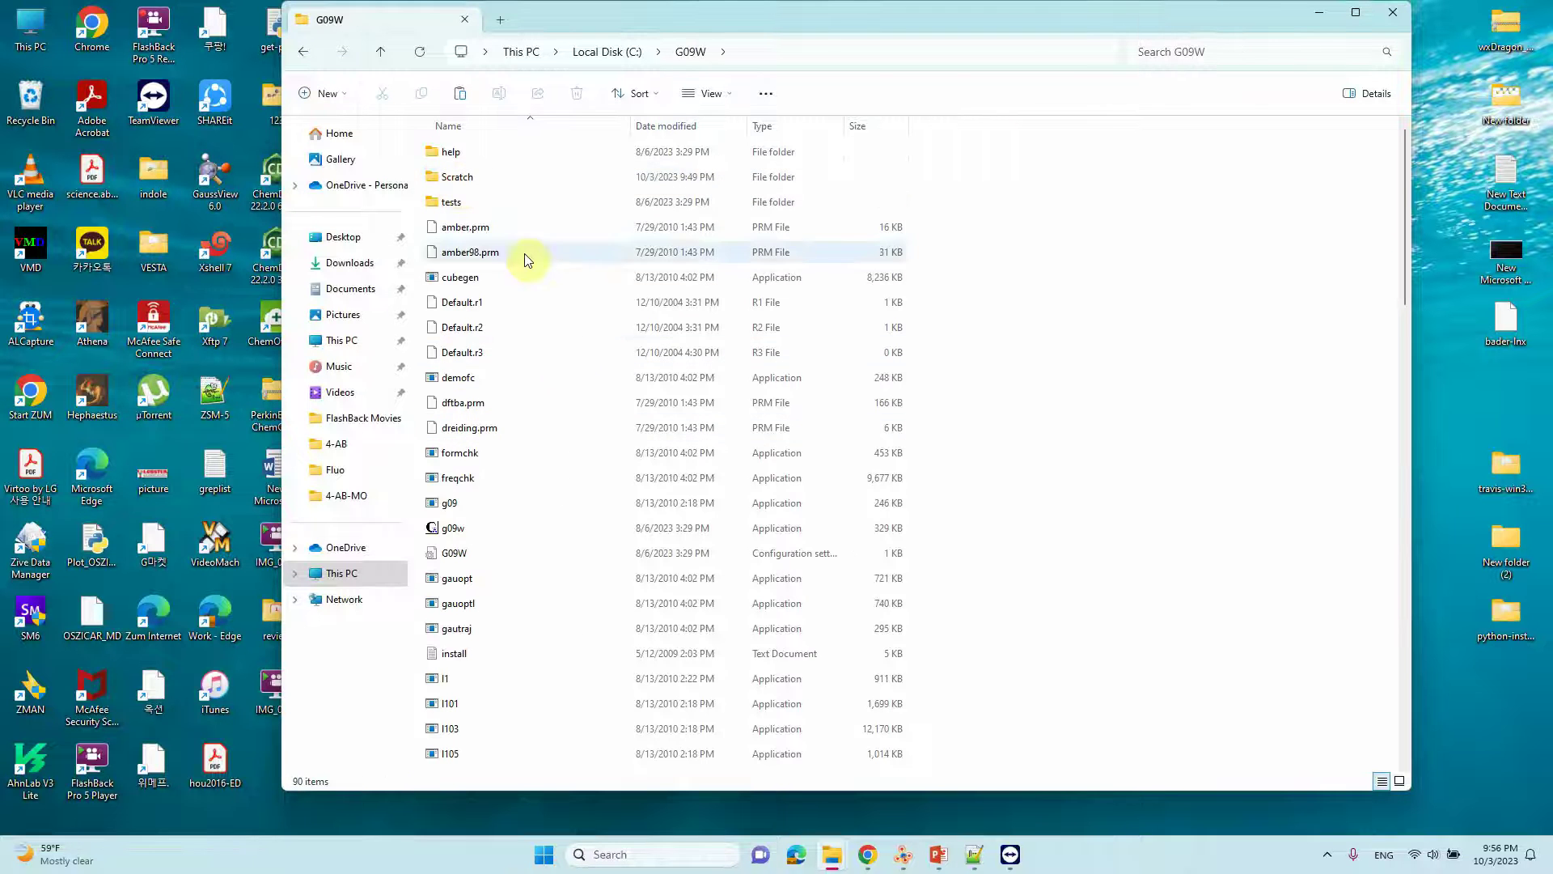
double_click(465, 185)
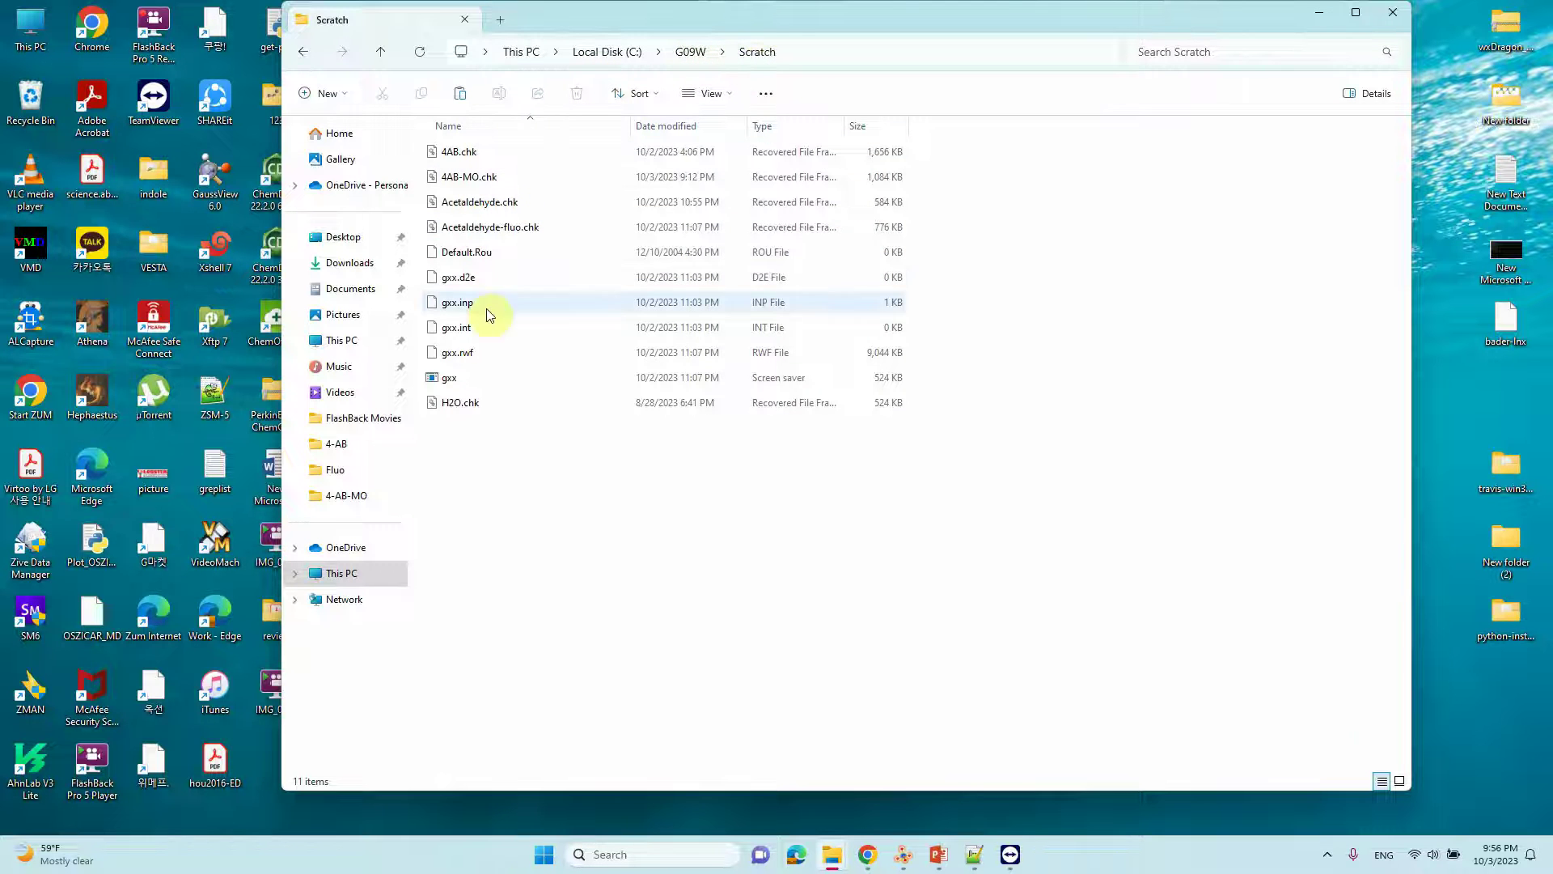
- Locate the 4AB-MO.chk checkpoint file in the Scratch folder, dismissing the McAfee notification
click(476, 186)
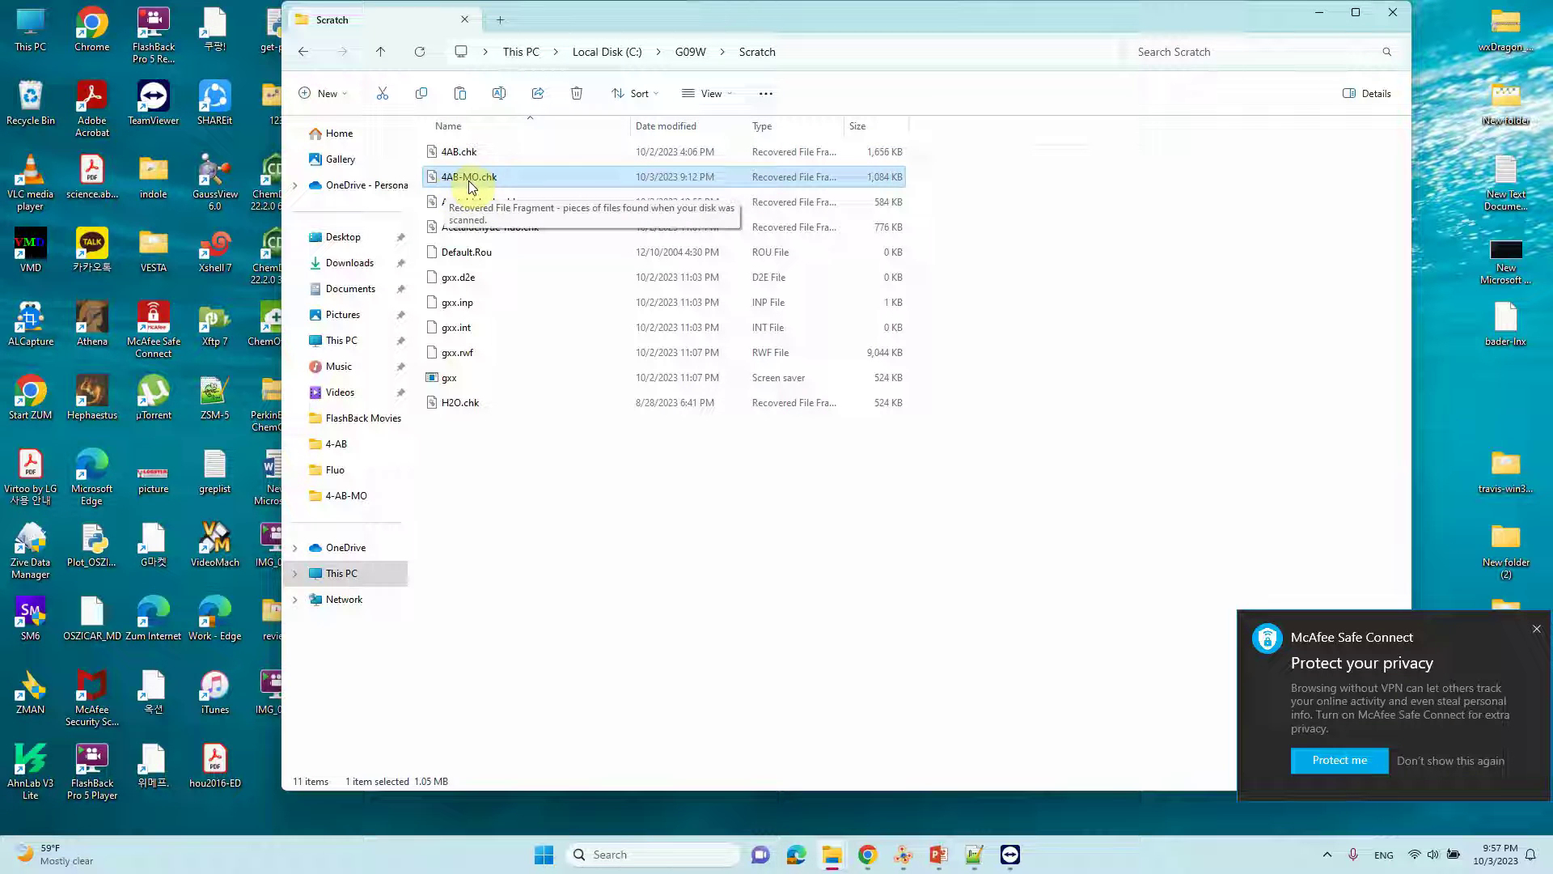
click(1537, 629)
click(1041, 615)
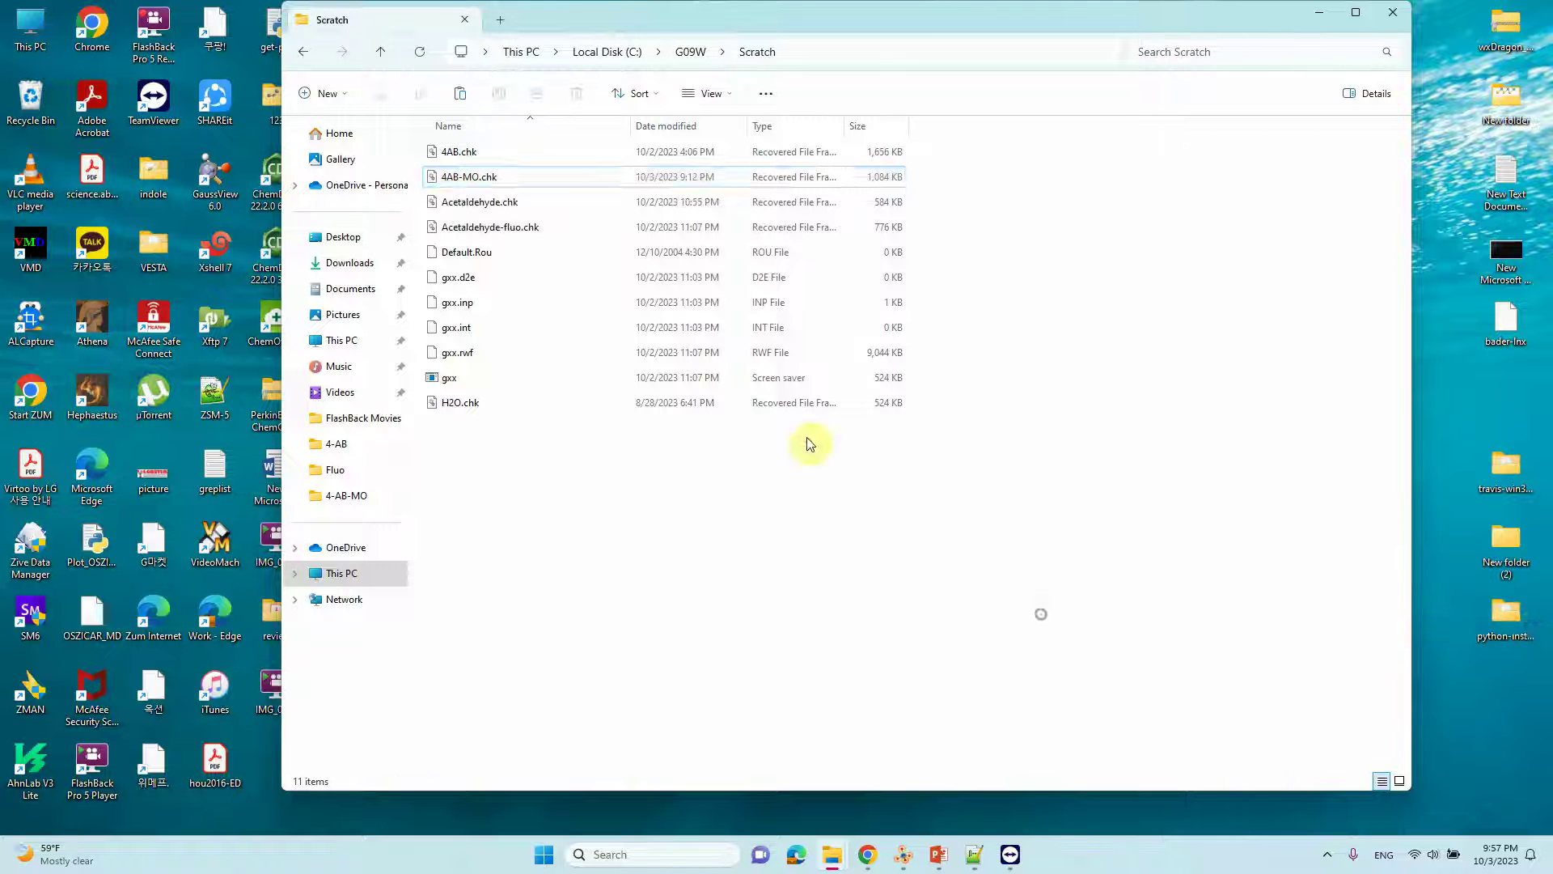
click(480, 180)
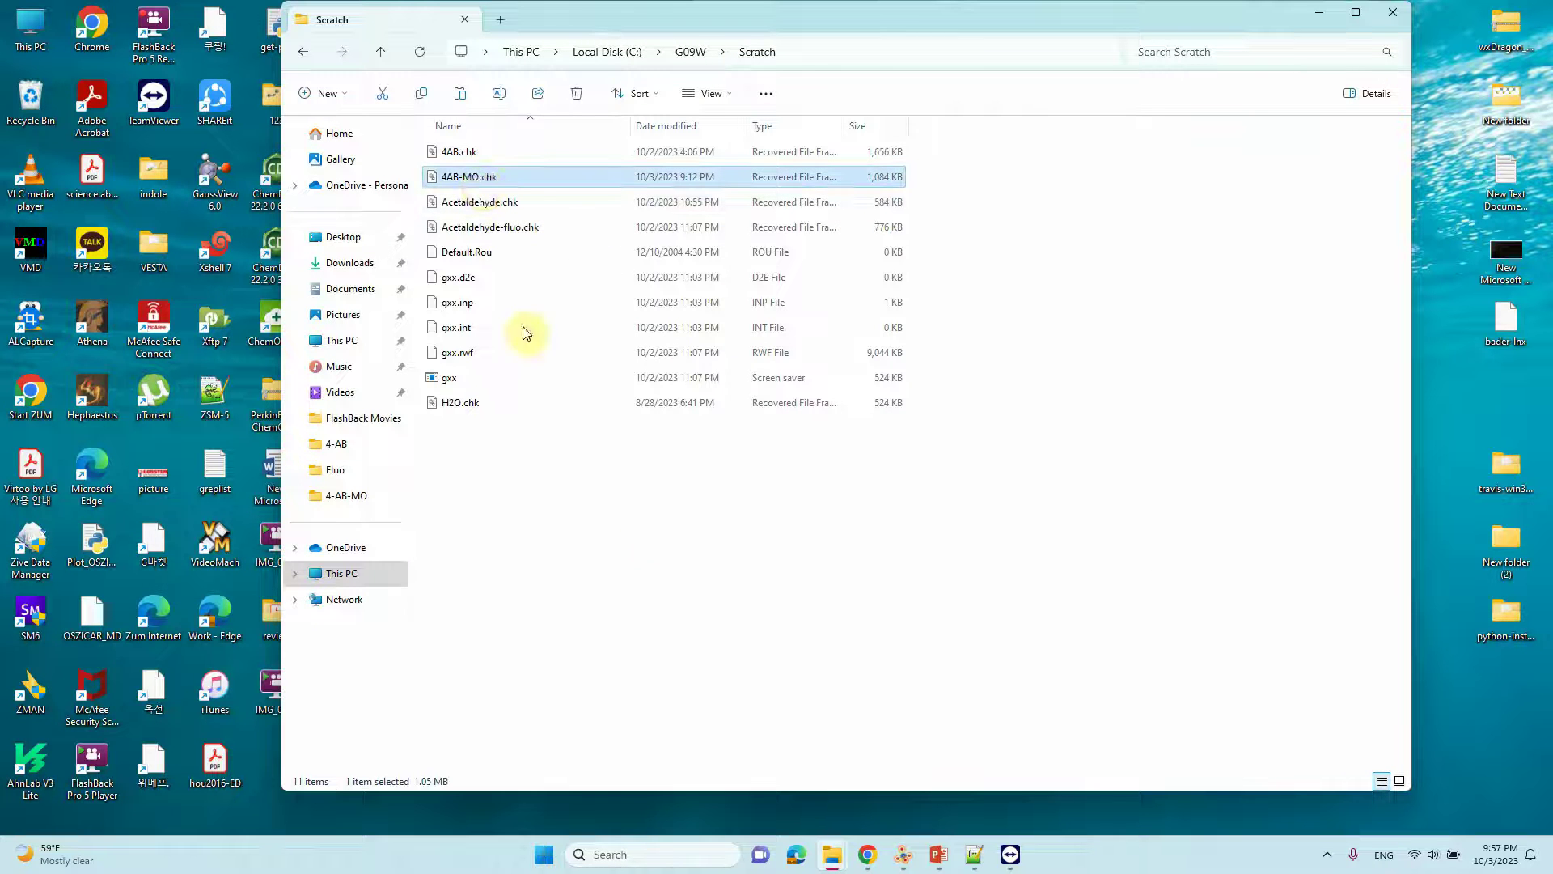
click(1313, 18)
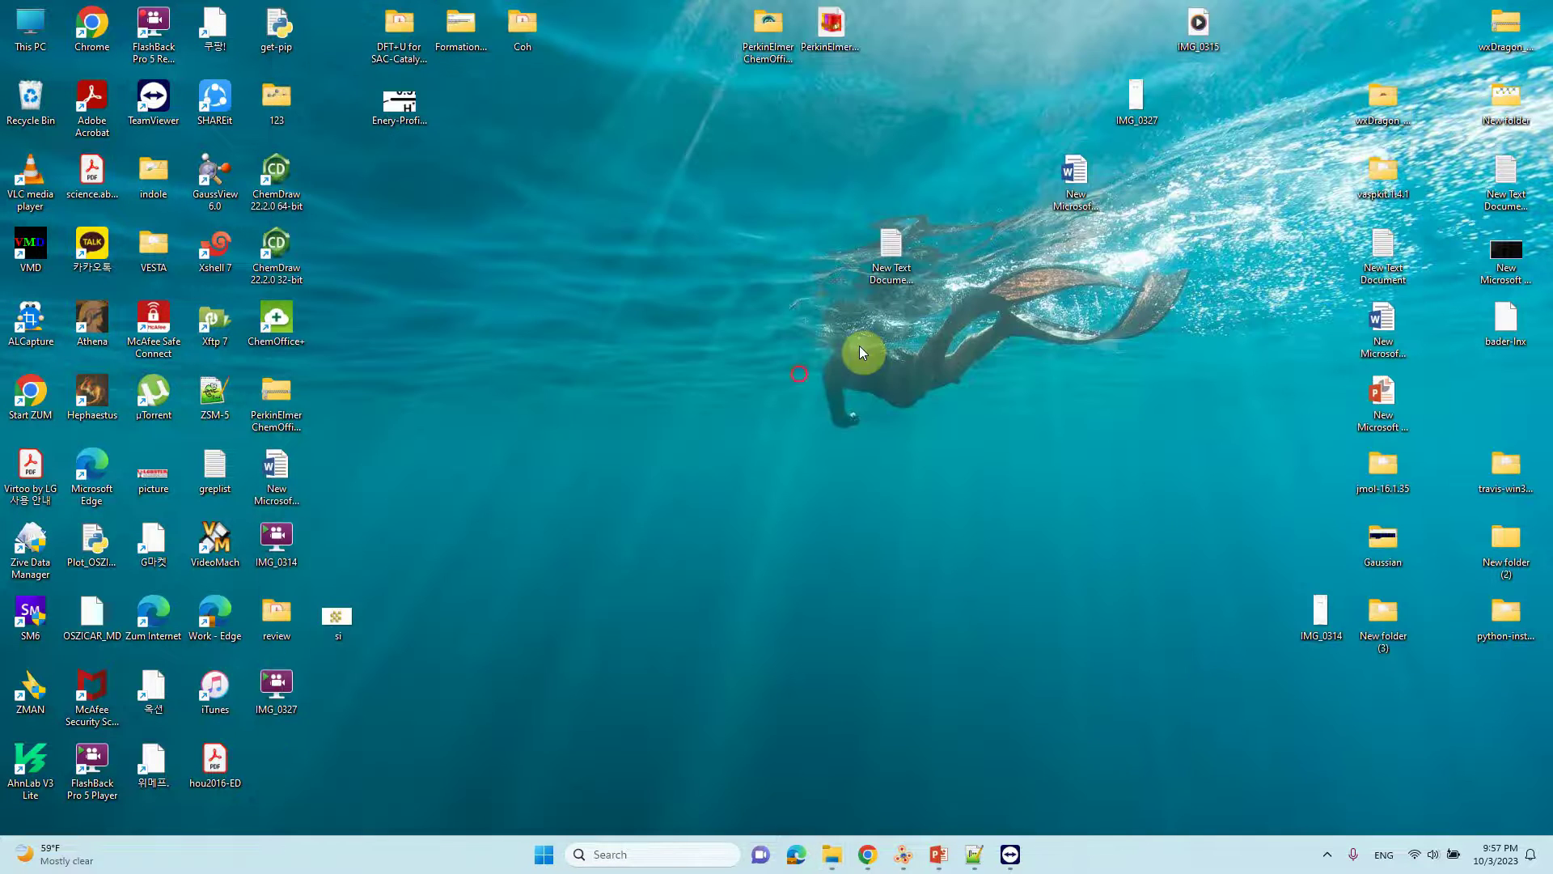
- Return to the 4-AB-MO folder window and locate its copy of 4AB-MO.chk
mouse_move(832, 851)
click(642, 780)
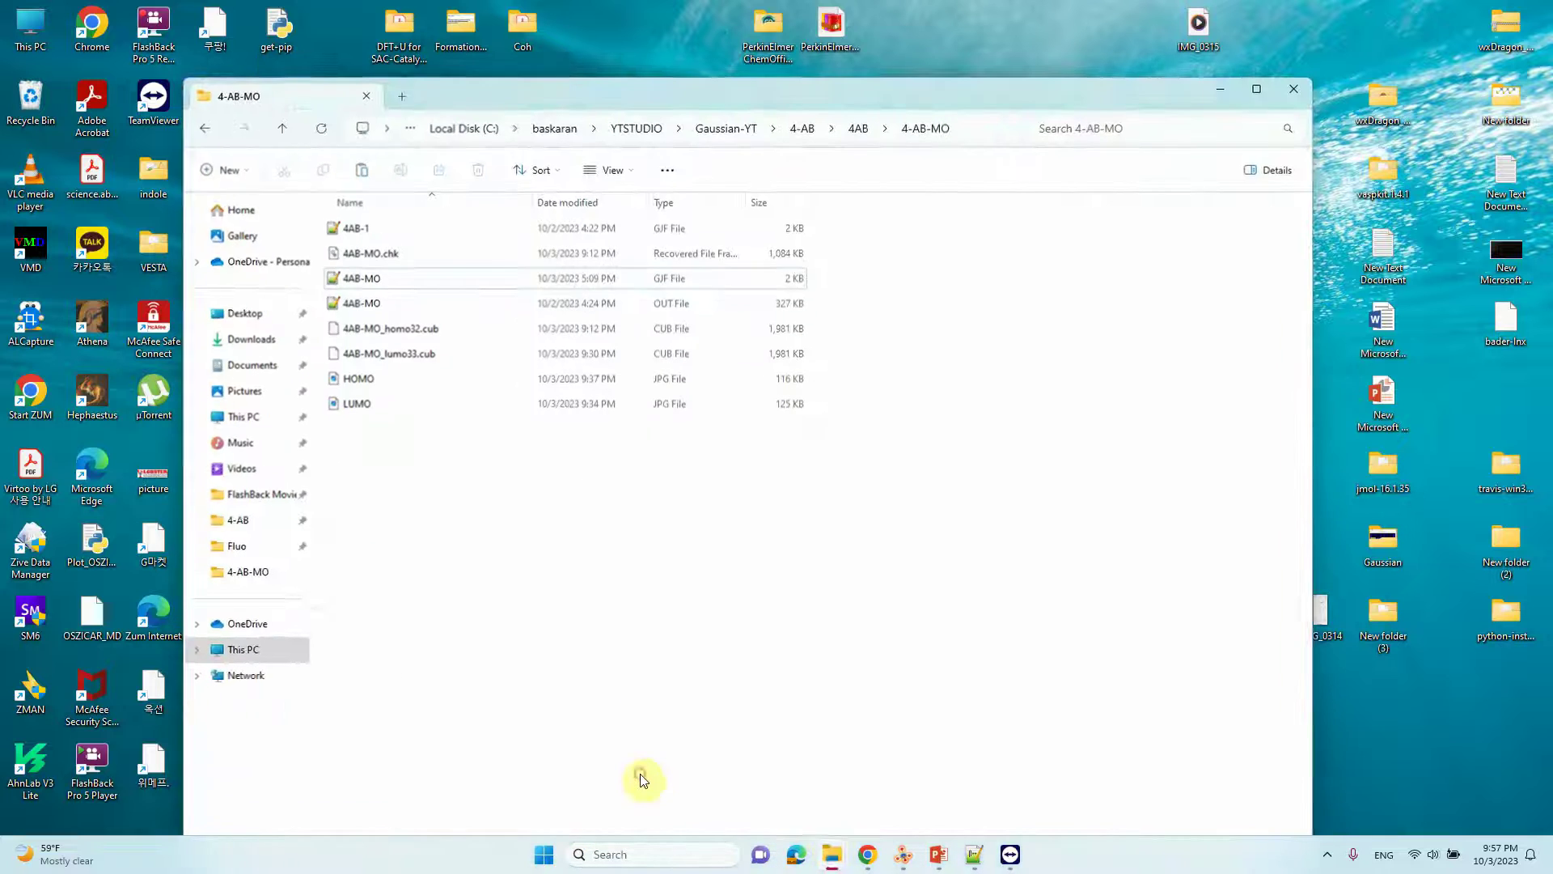
click(386, 257)
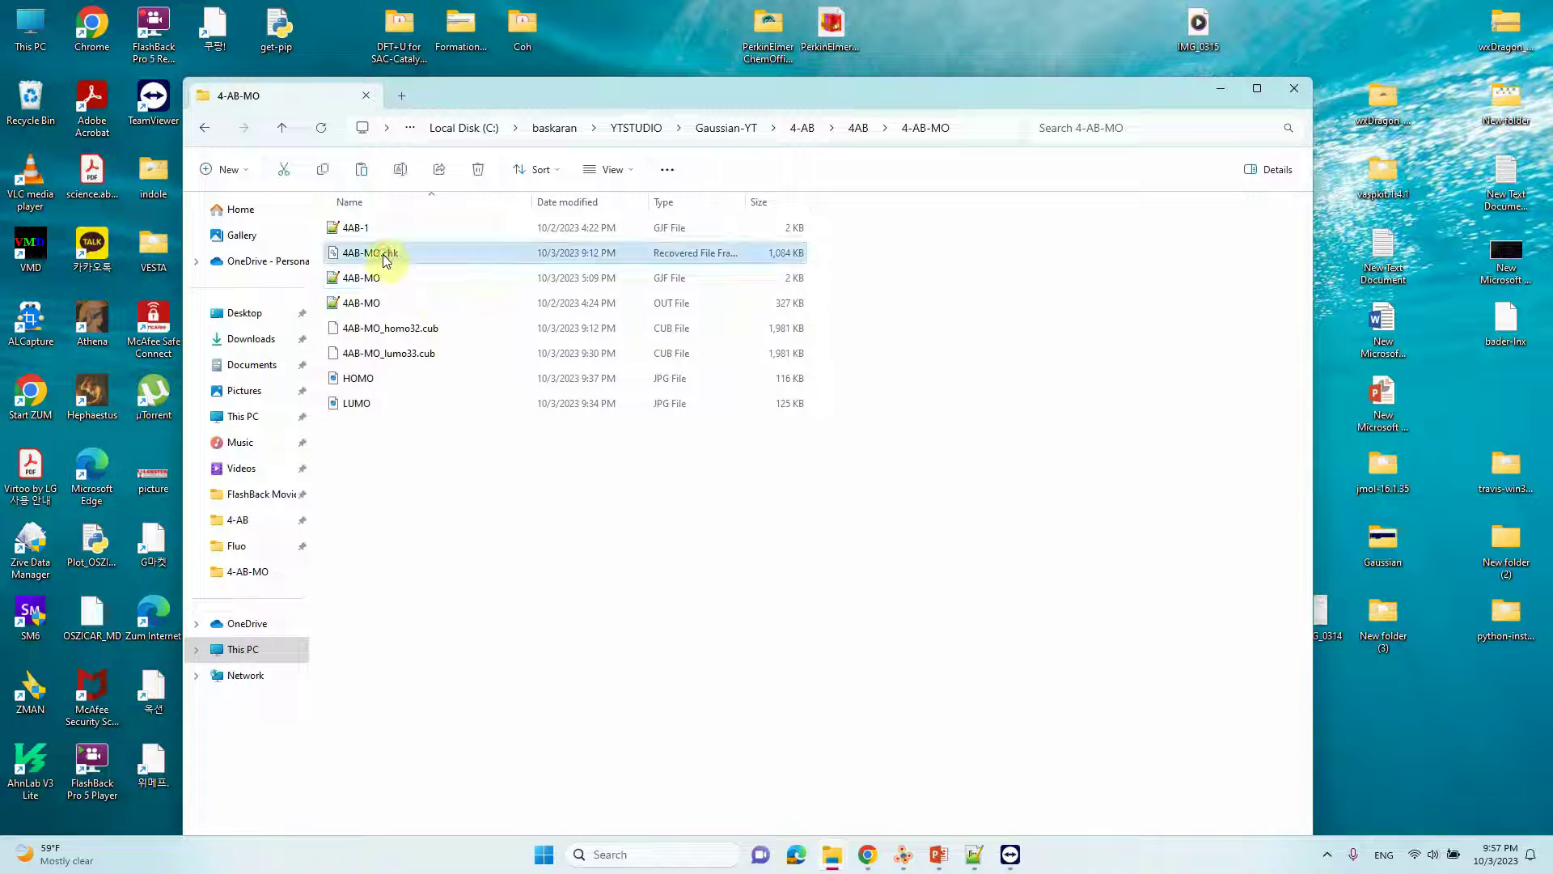
click(629, 619)
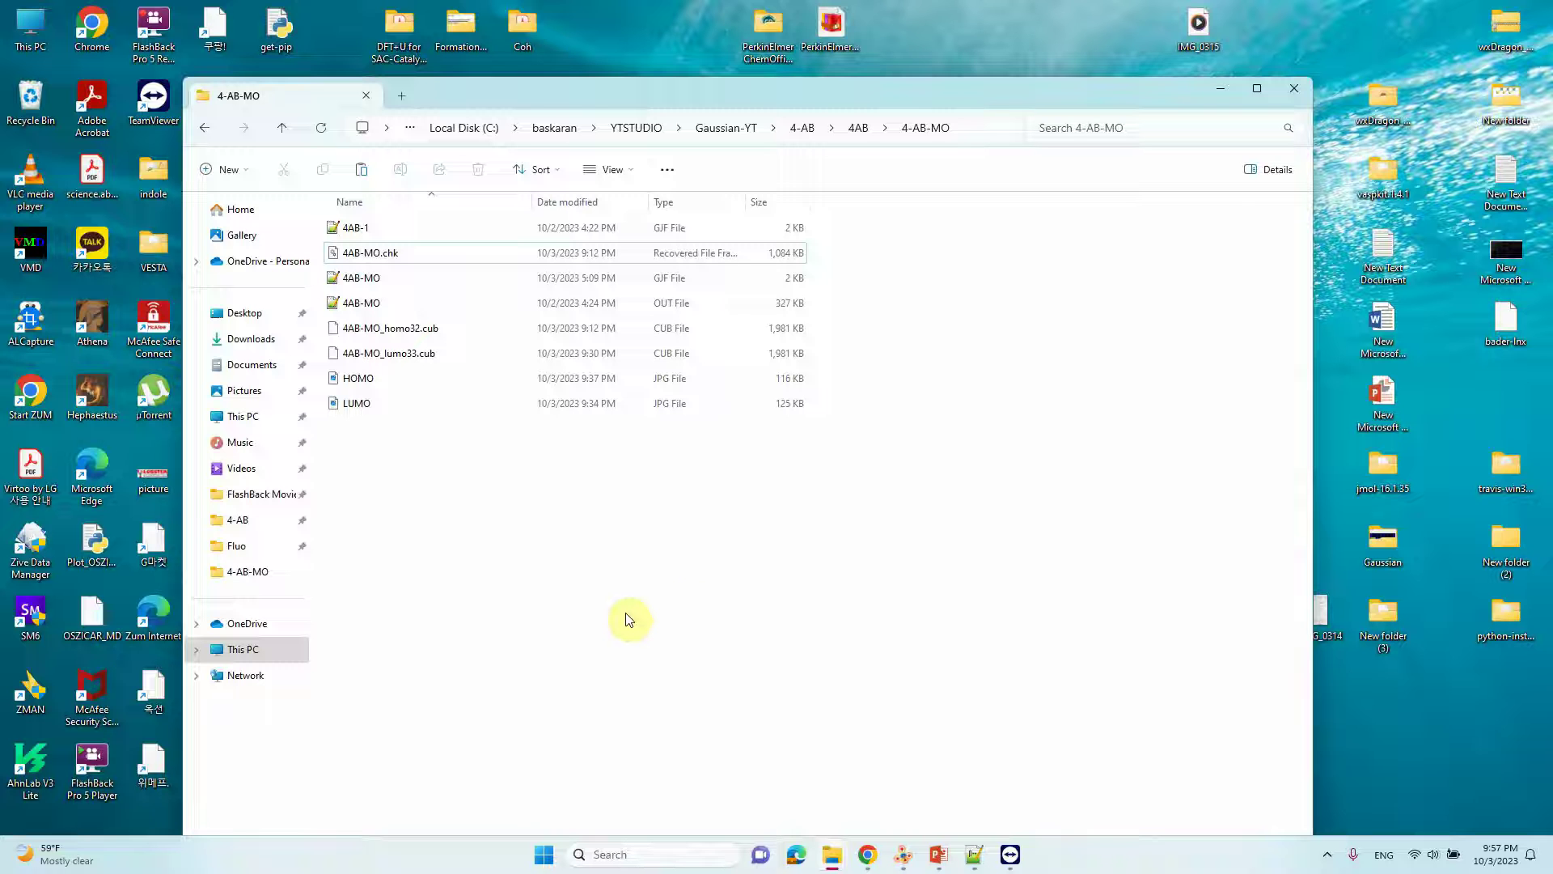
- Launch GaussView and close its tips dialog and the empty new molecule window
click(622, 856)
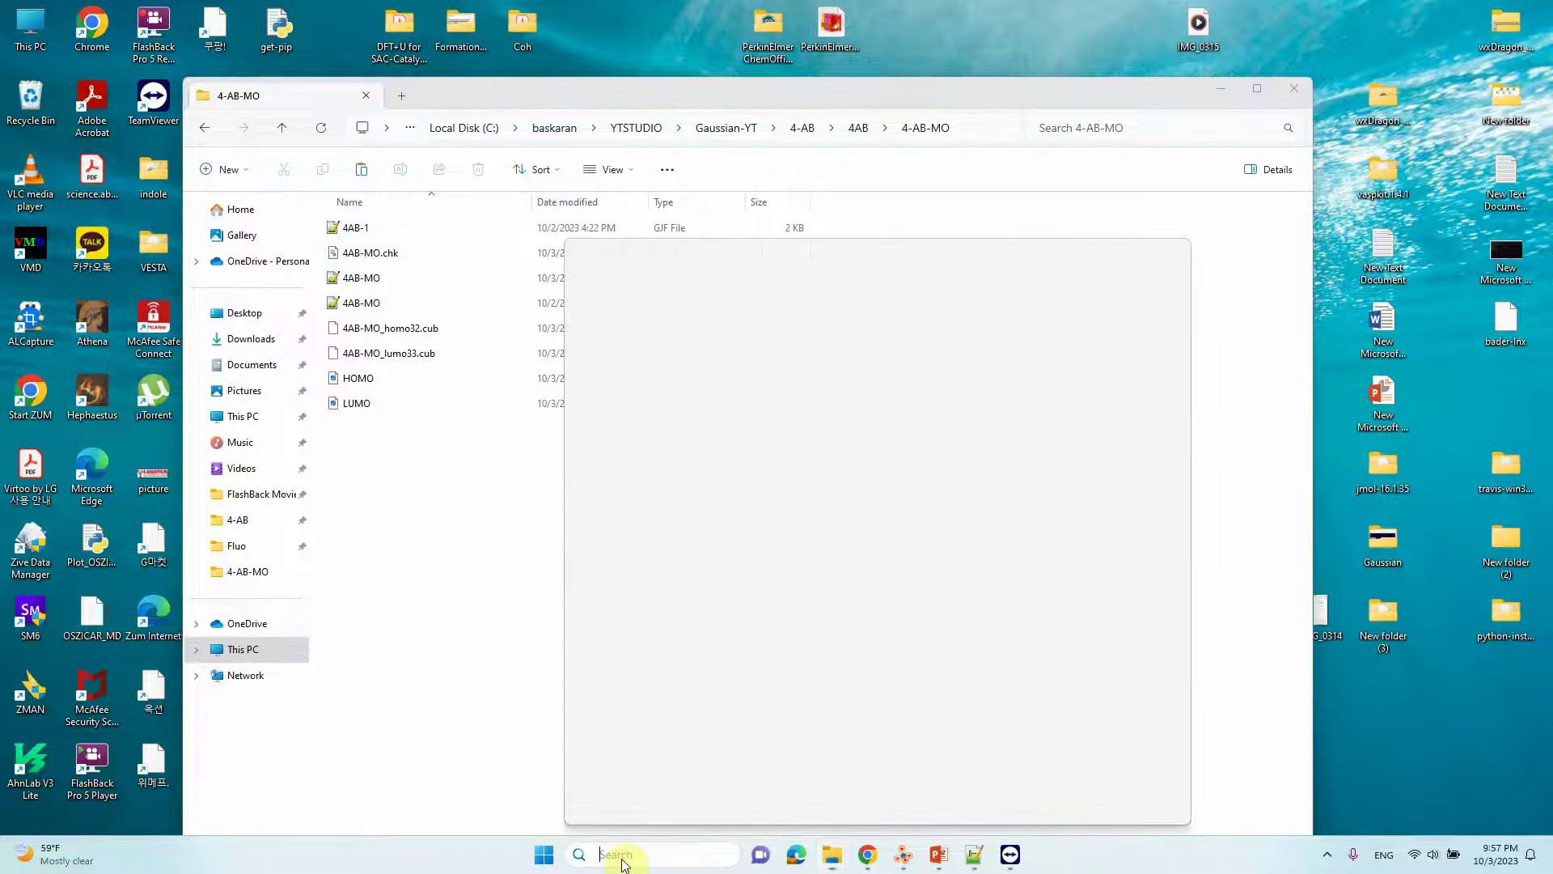
text(gaus)
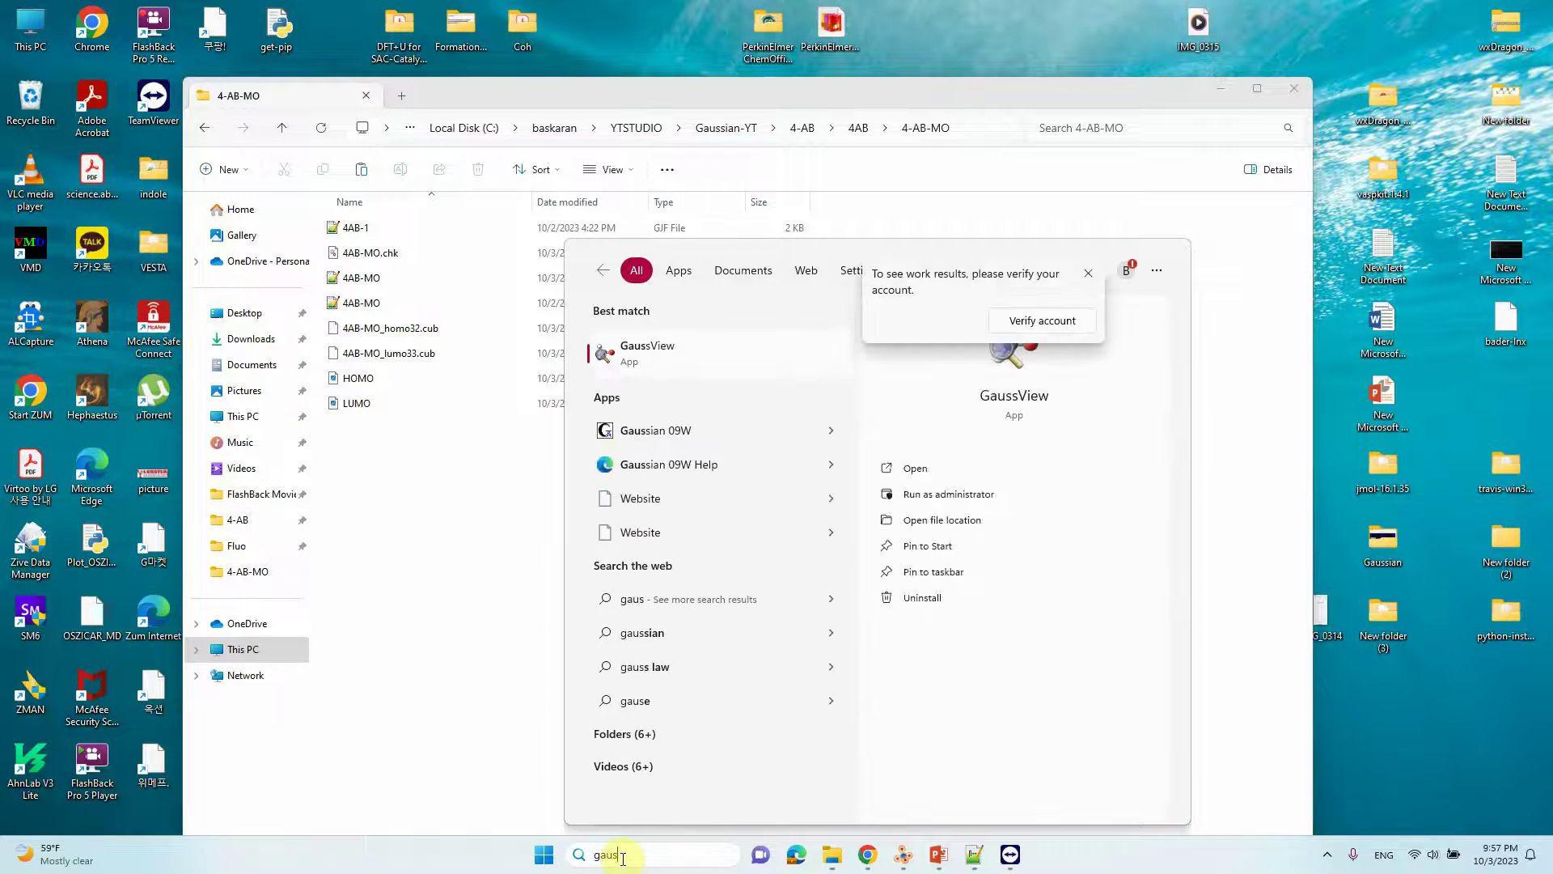
click(632, 356)
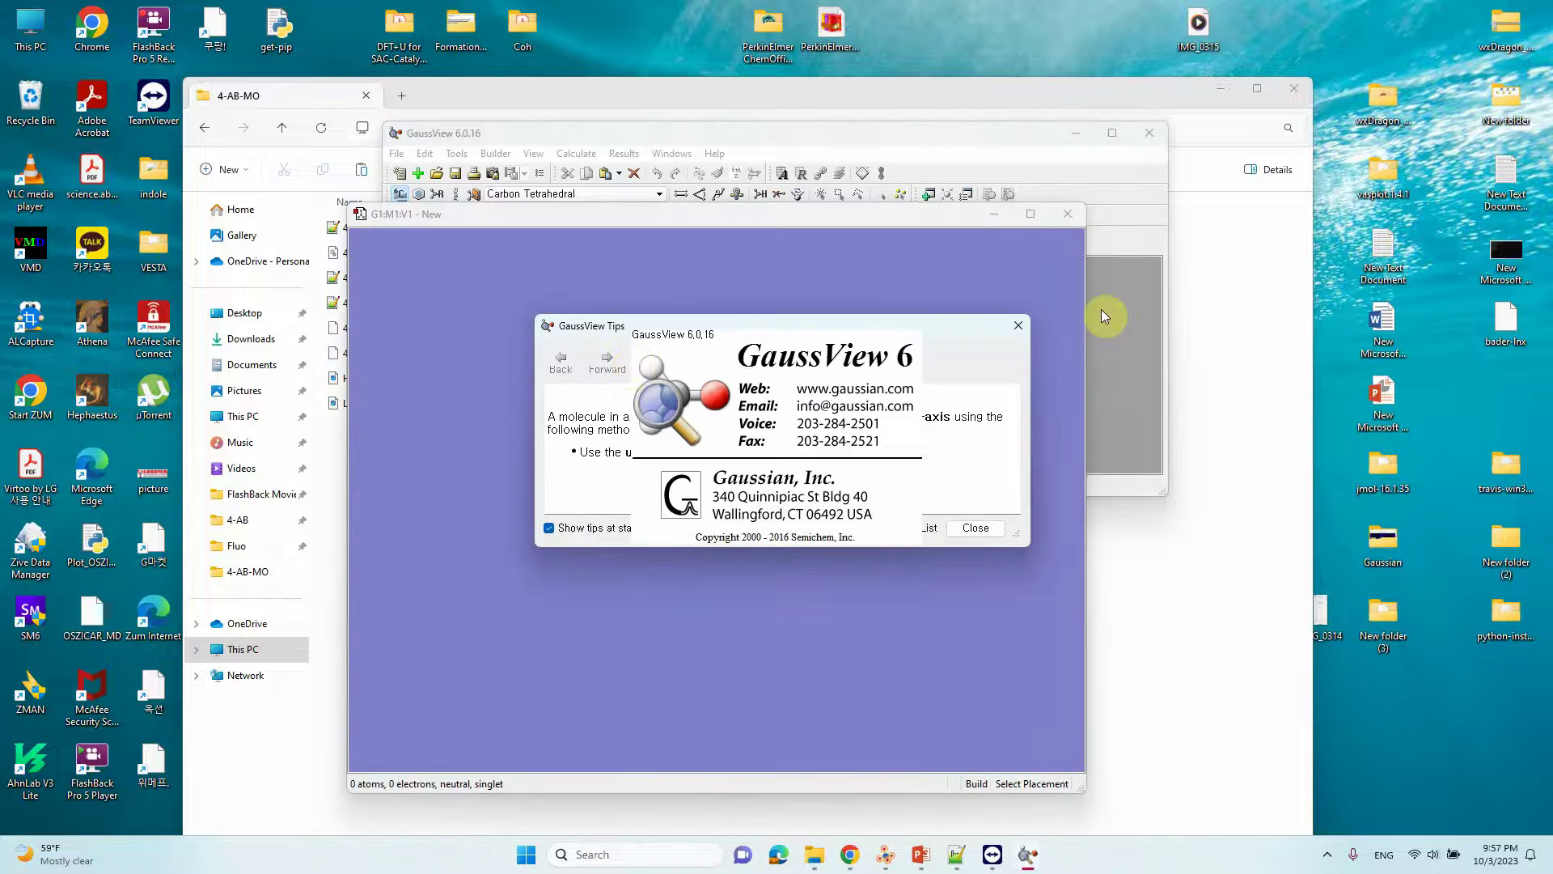
click(1017, 328)
click(1068, 214)
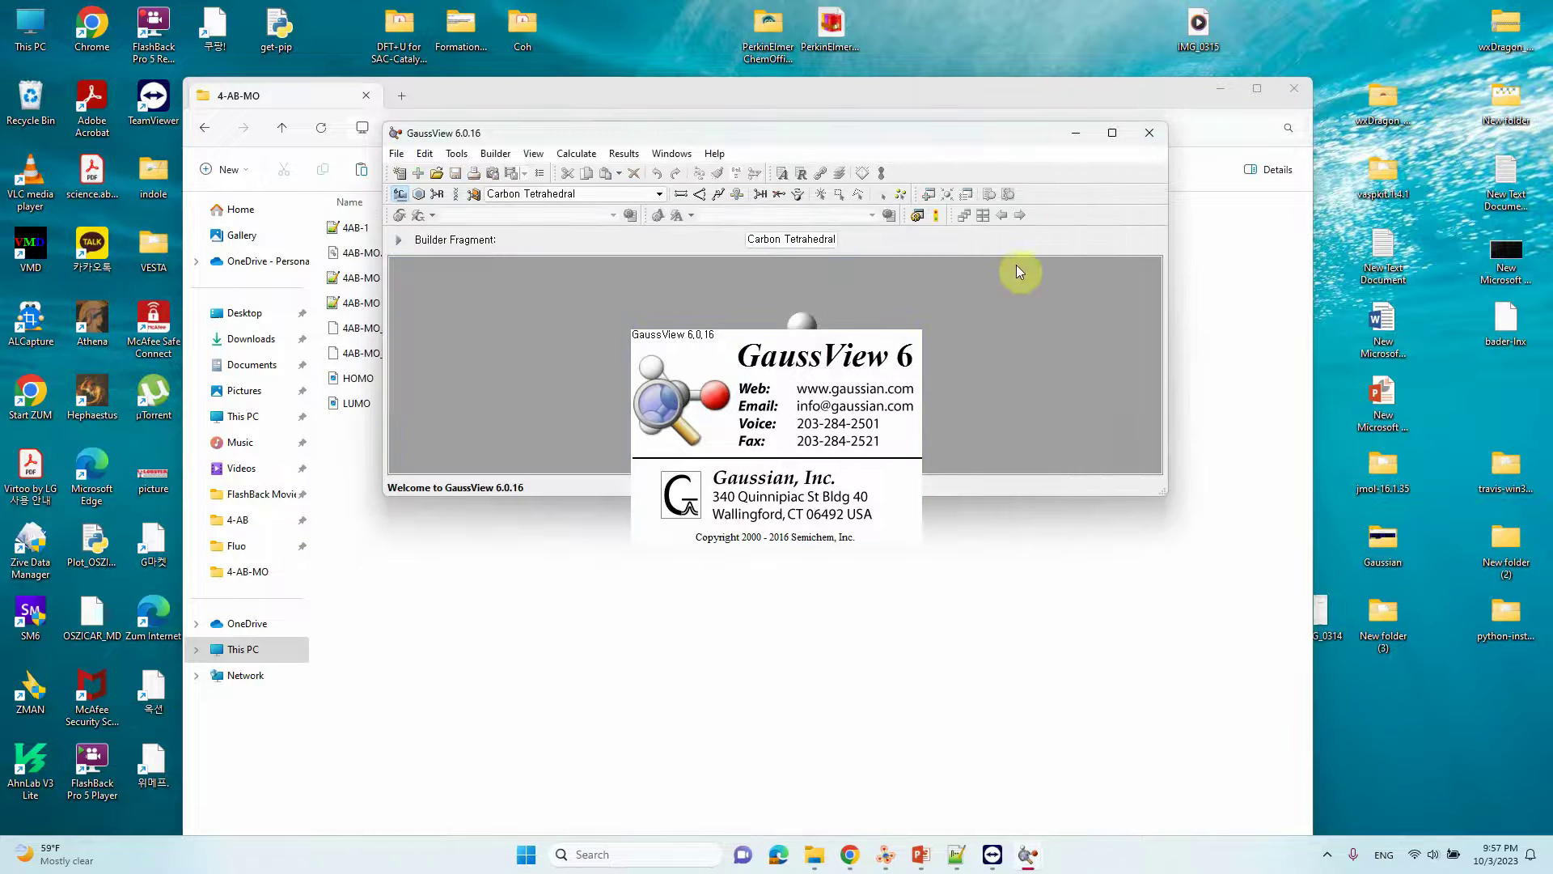
- Arrange GaussView beside the 4-AB-MO folder window and load 4AB-MO.chk into it
drag(835, 144, 849, 24)
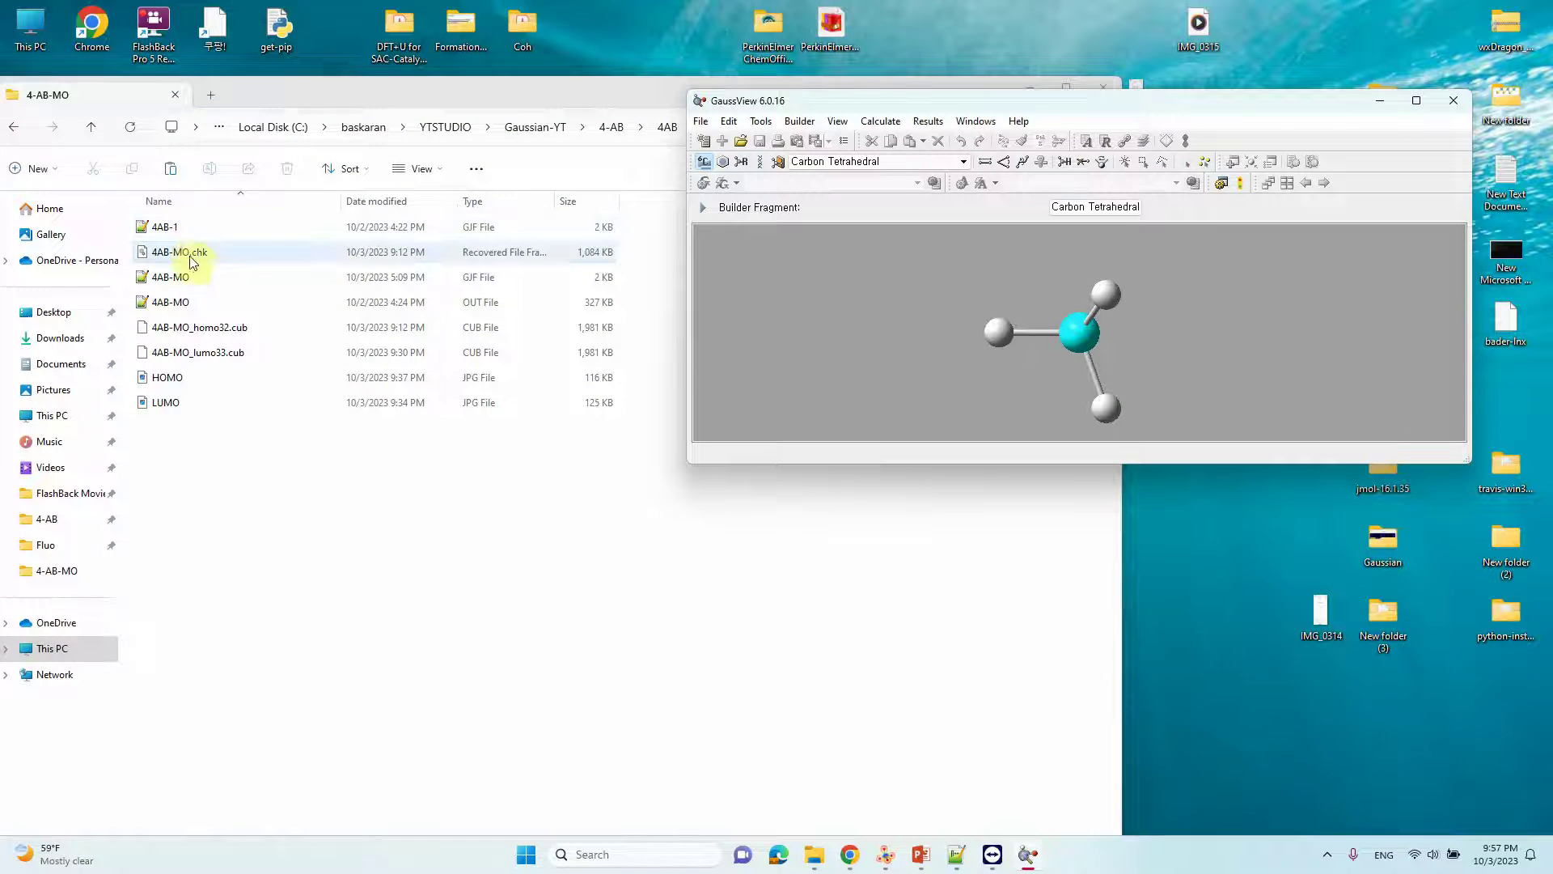
drag(187, 253, 872, 343)
drag(969, 338, 968, 336)
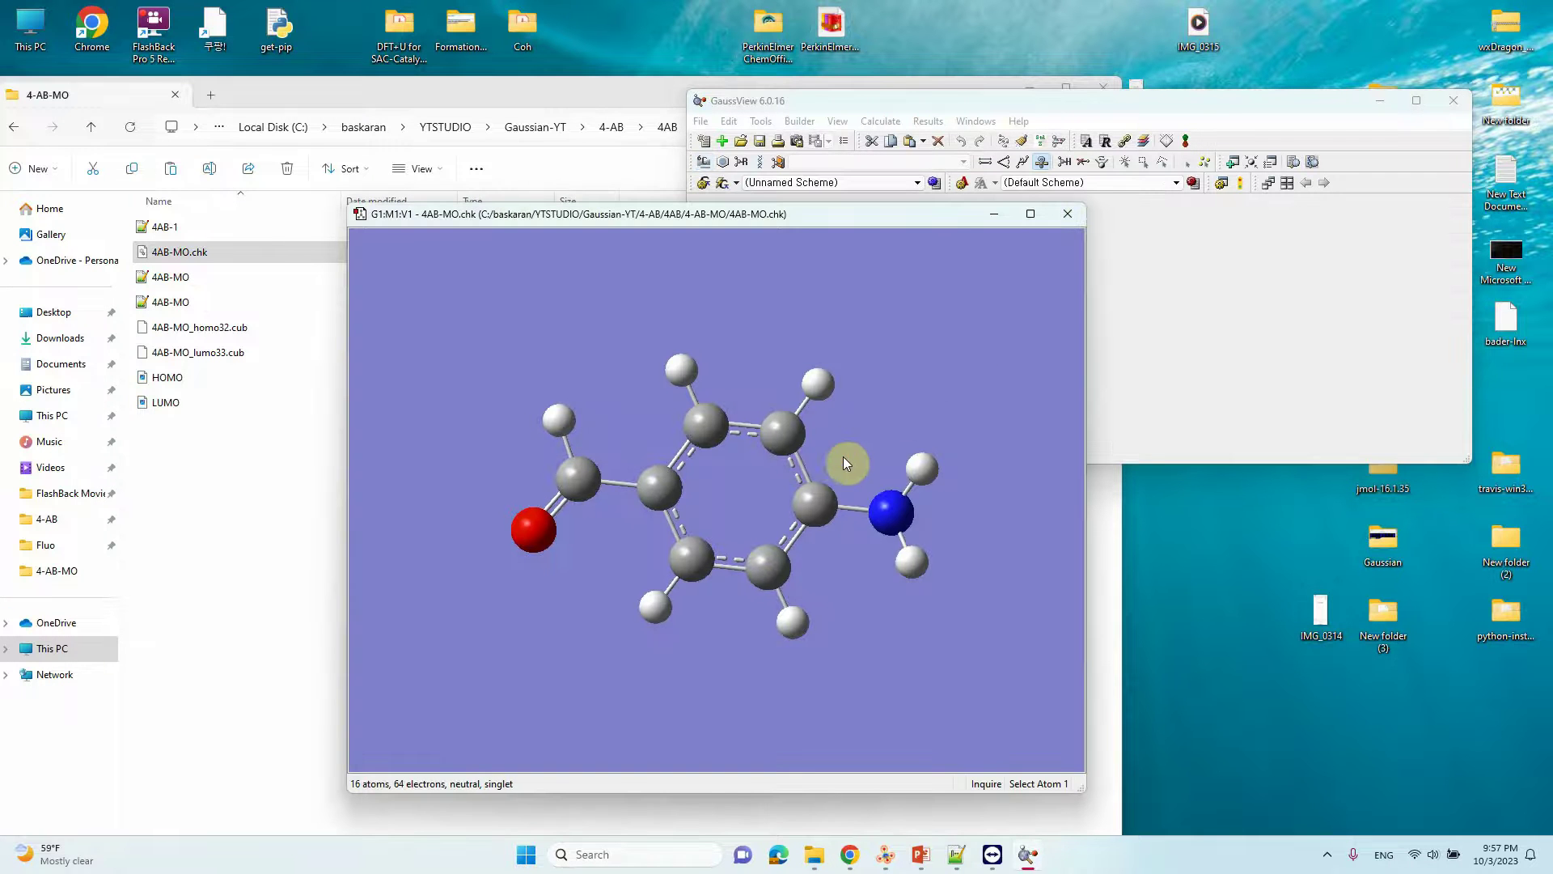
- Rotate the molecule to a level, face-on orientation and open its Surfaces and Contours dialog
mouse_move(846, 461)
mouse_down()
mouse_move(843, 434)
mouse_move(837, 468)
mouse_move(831, 456)
mouse_up()
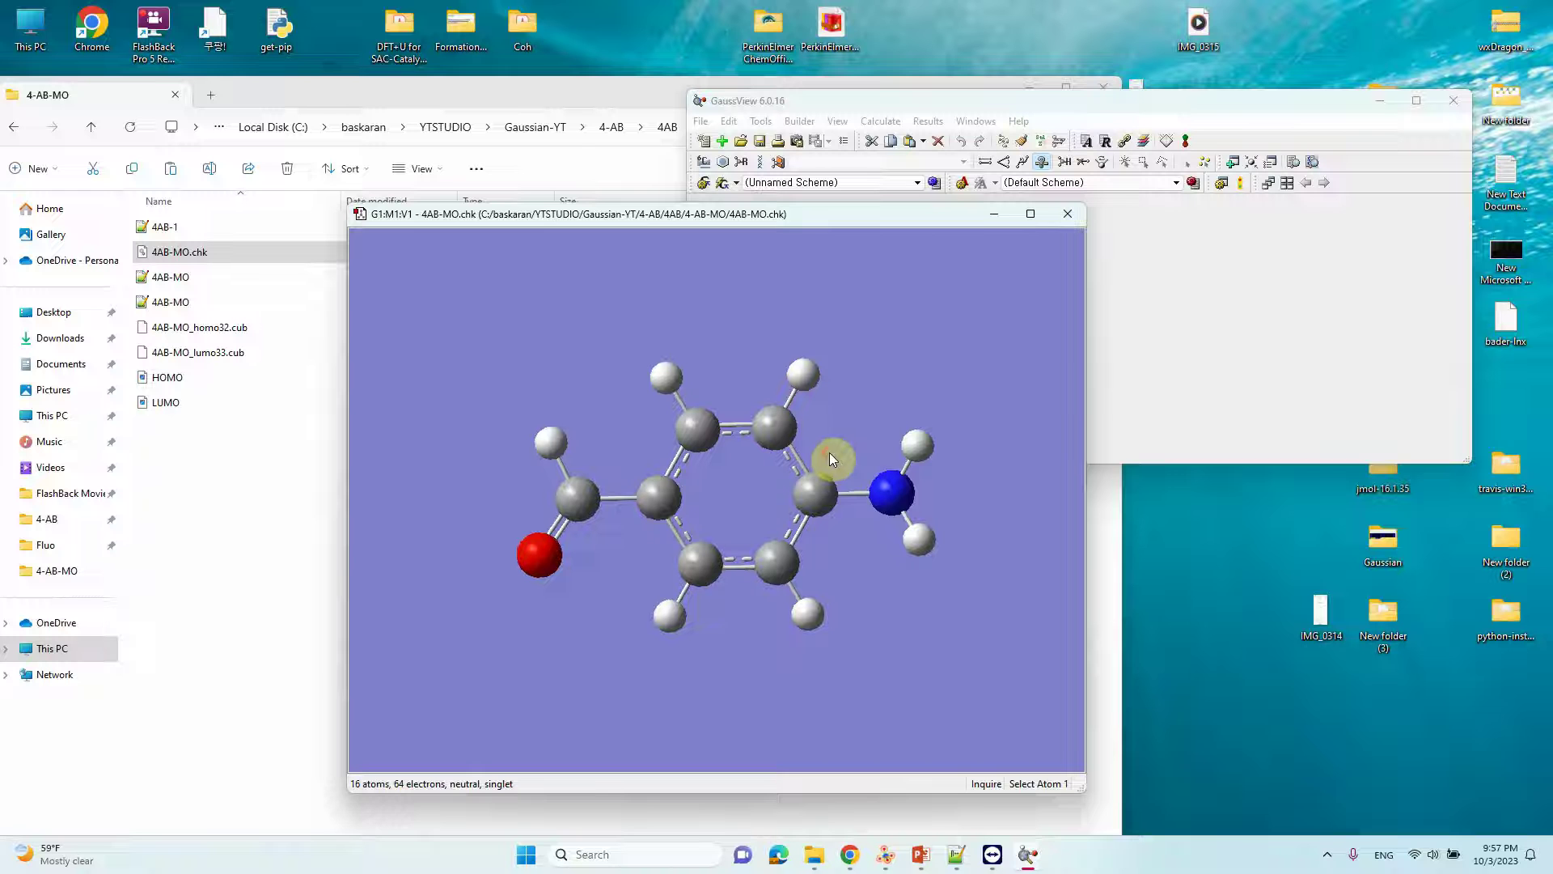
drag(1181, 107, 1265, 88)
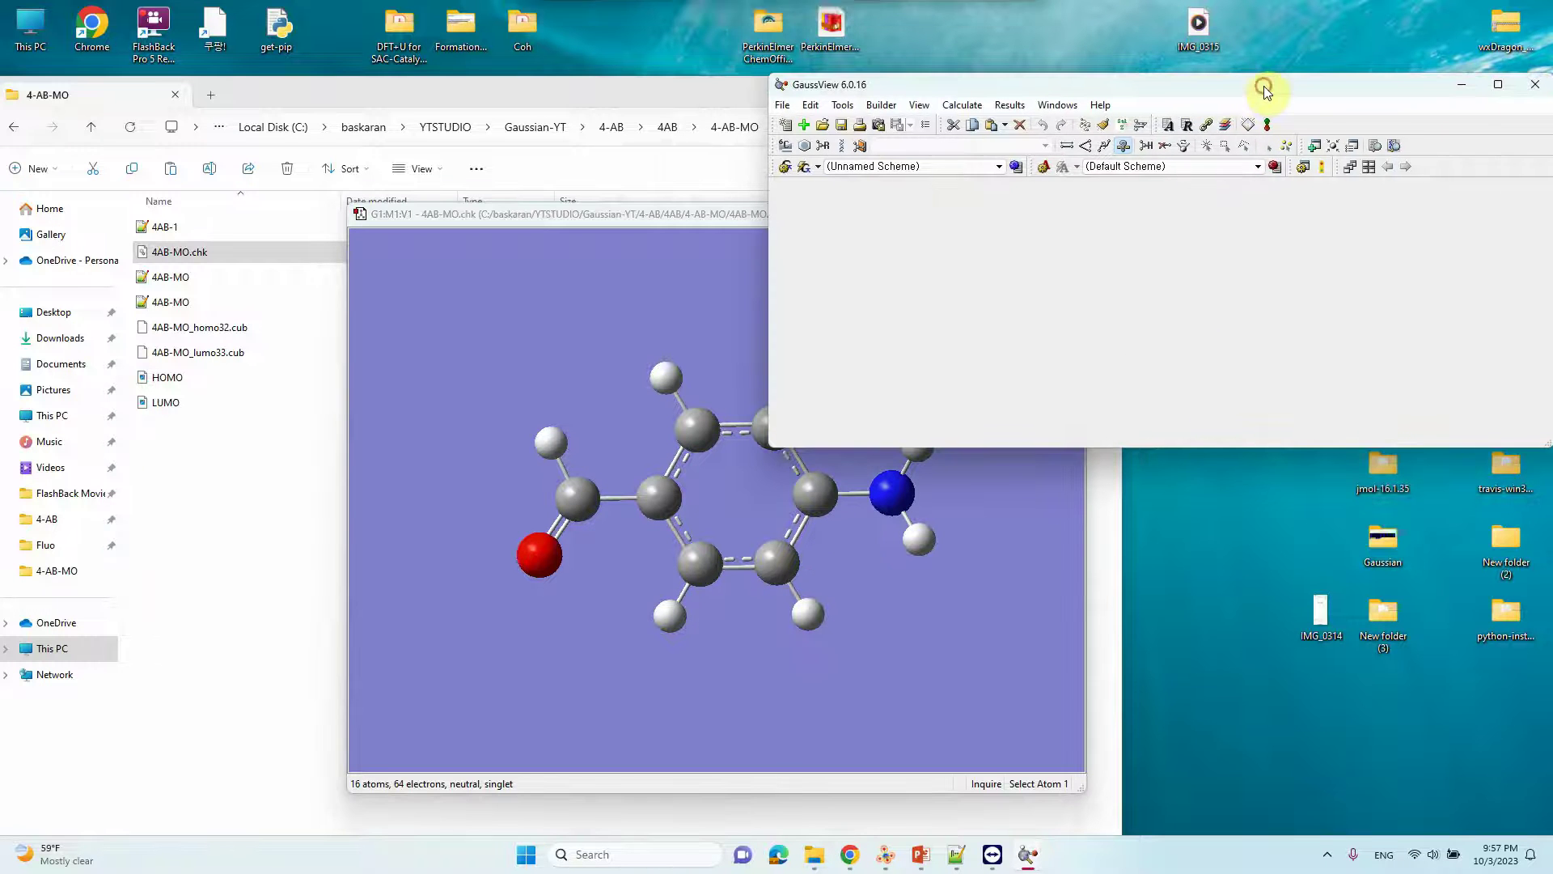
click(1010, 106)
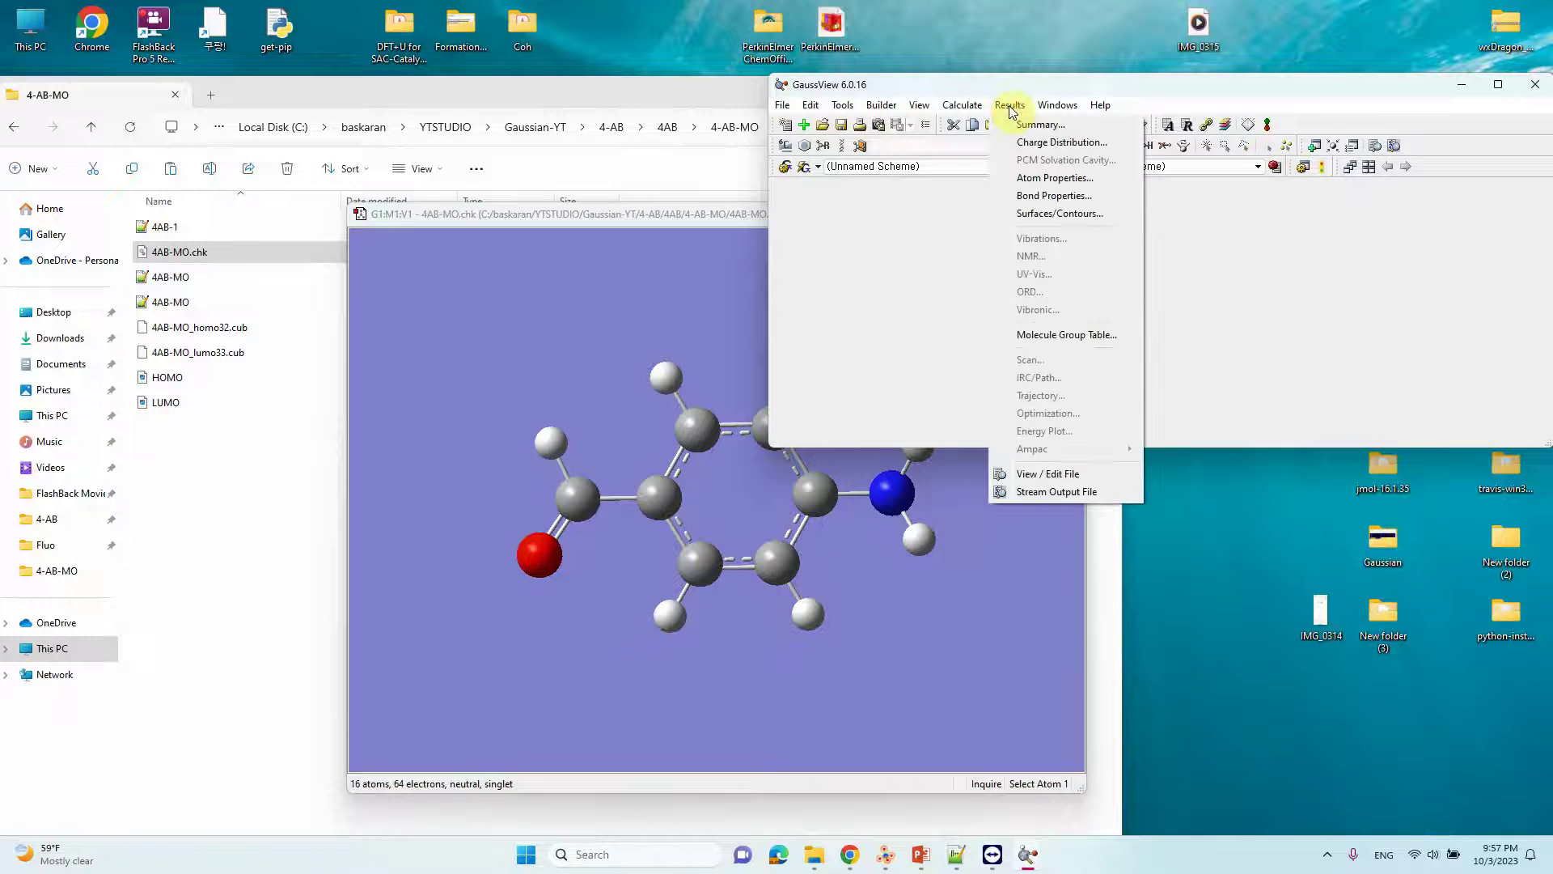
click(1011, 108)
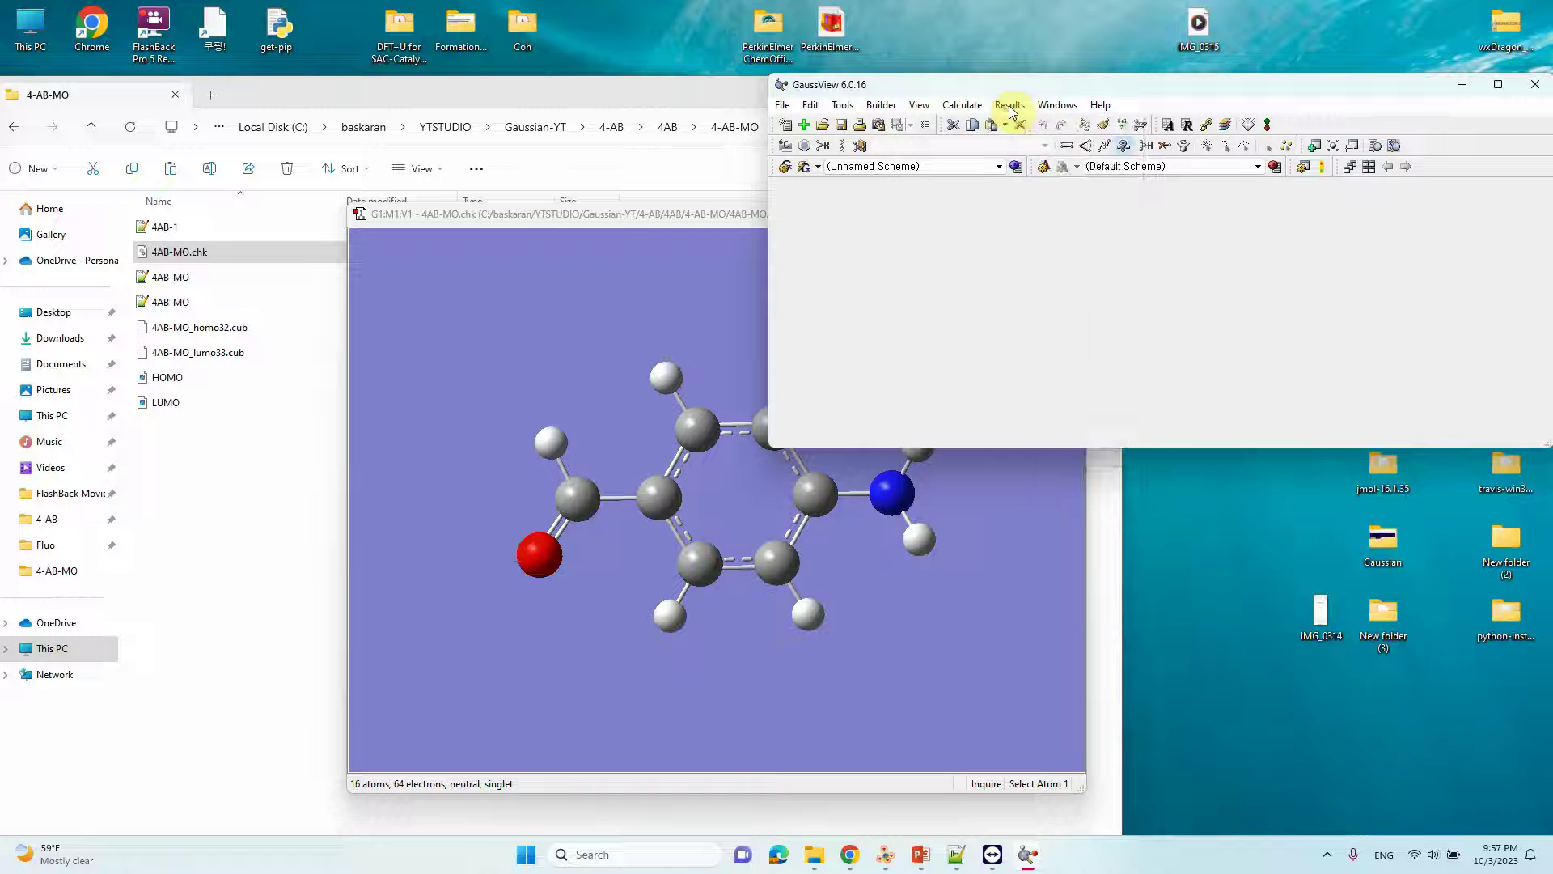
click(1009, 108)
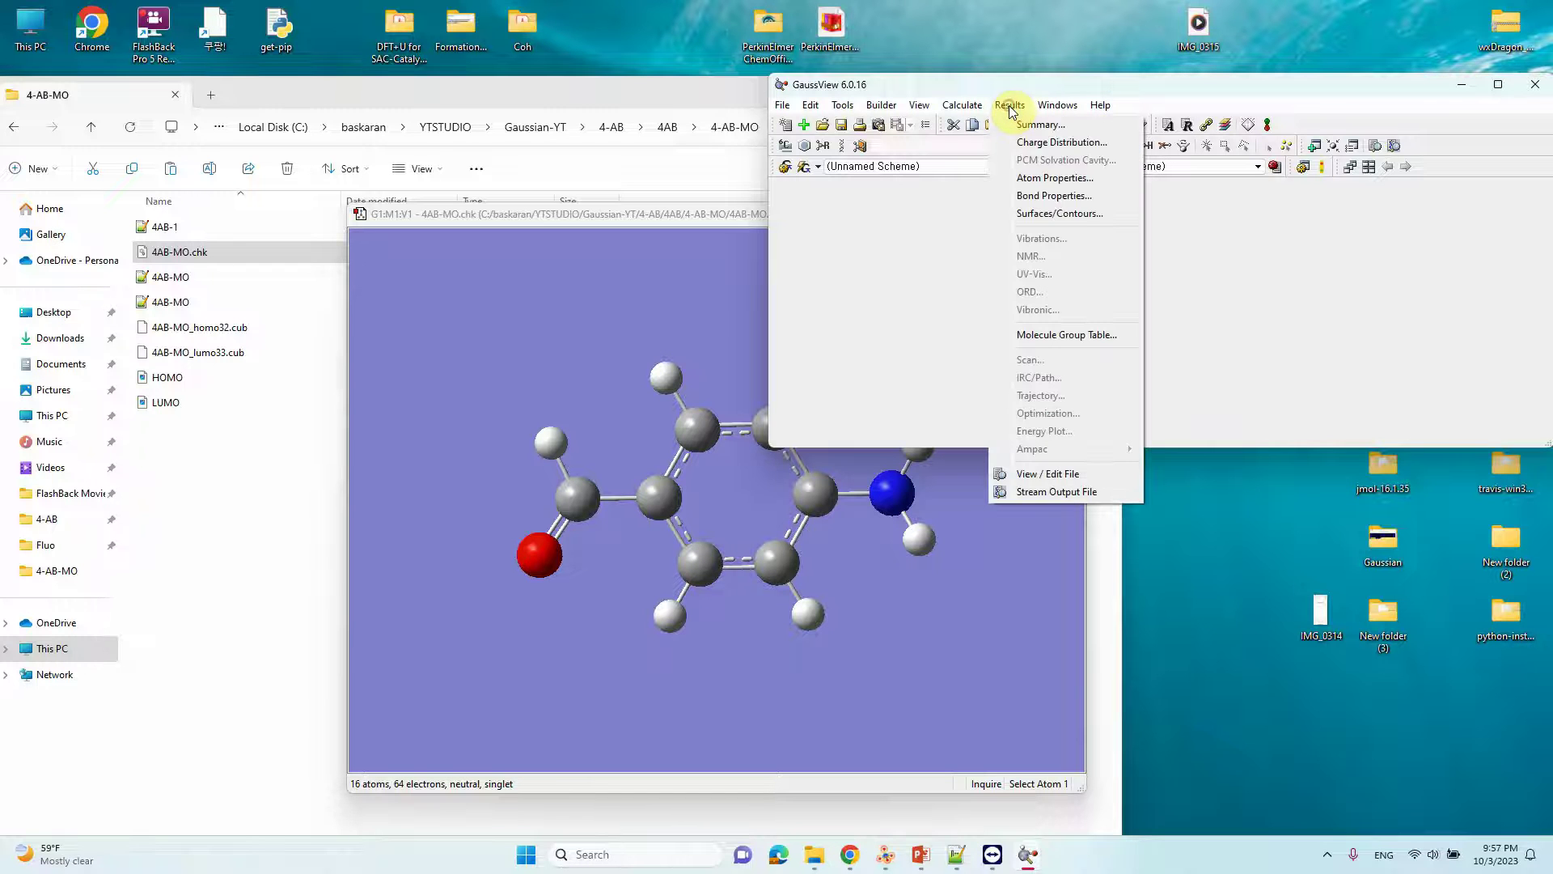
click(1058, 219)
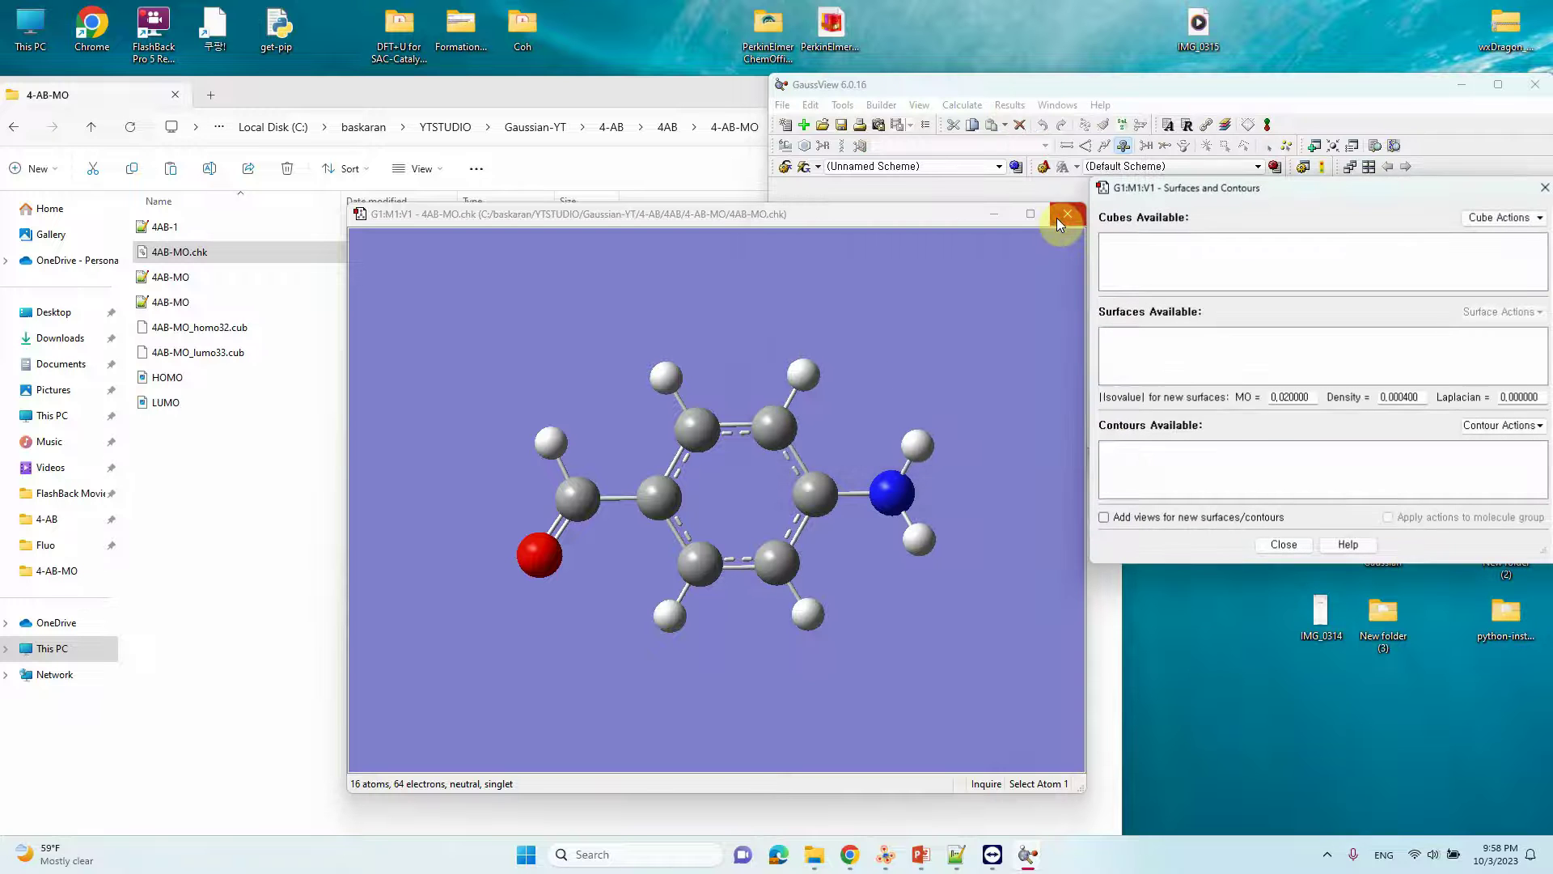
- Arrange the 4AB-MO.chk molecule window and the Surfaces and Contours dialog side by side
click(957, 222)
drag(968, 222, 718, 142)
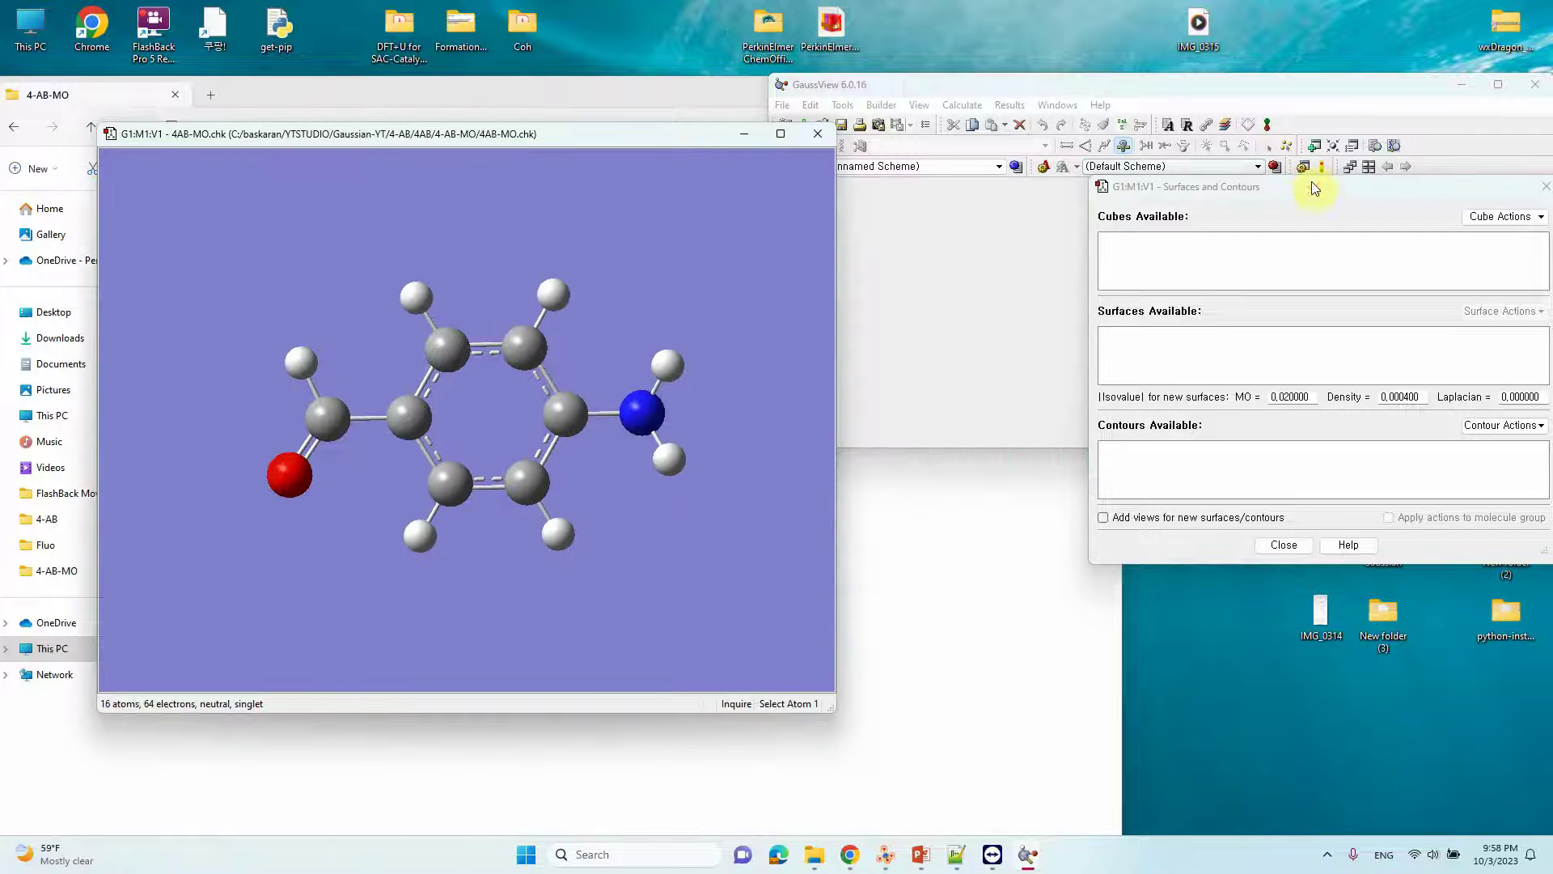
drag(1314, 191, 1060, 138)
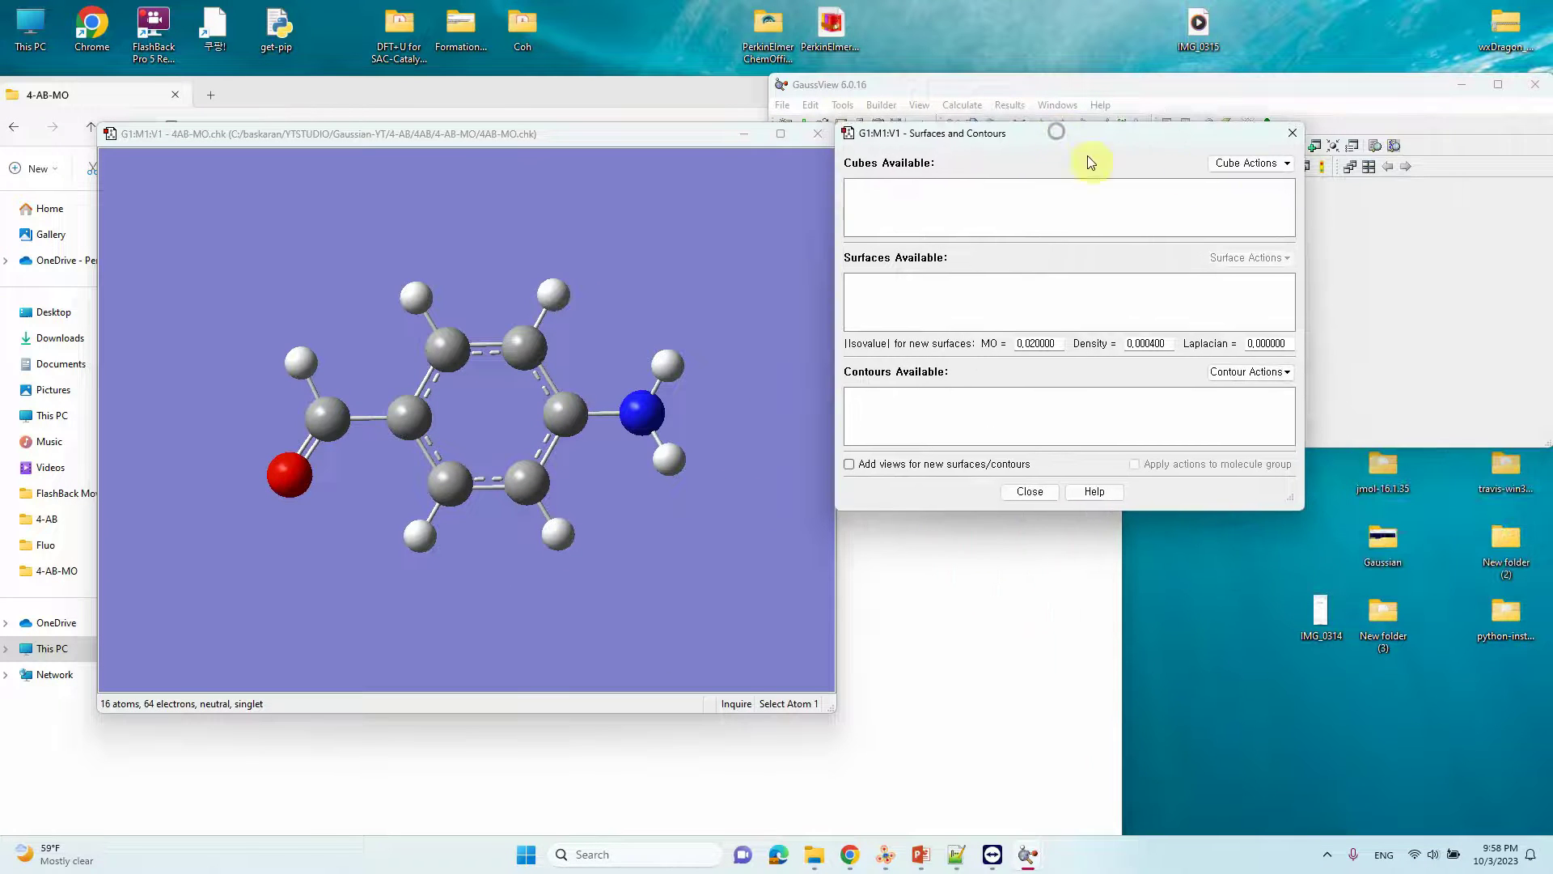
- Start generating a new cube with Molecular Orbital as its type
click(1286, 164)
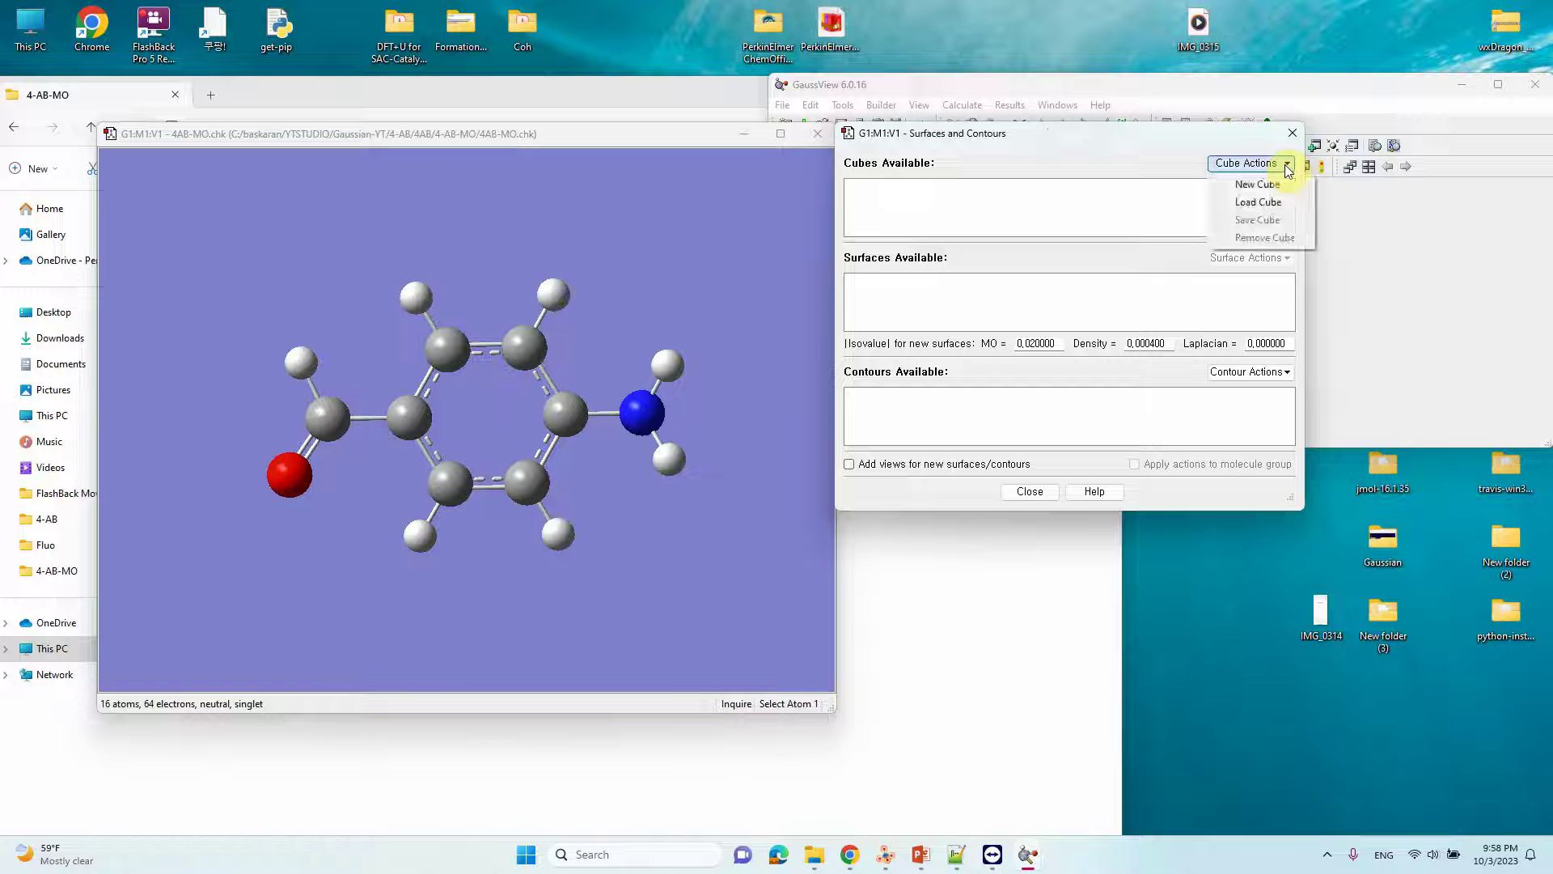
click(1269, 186)
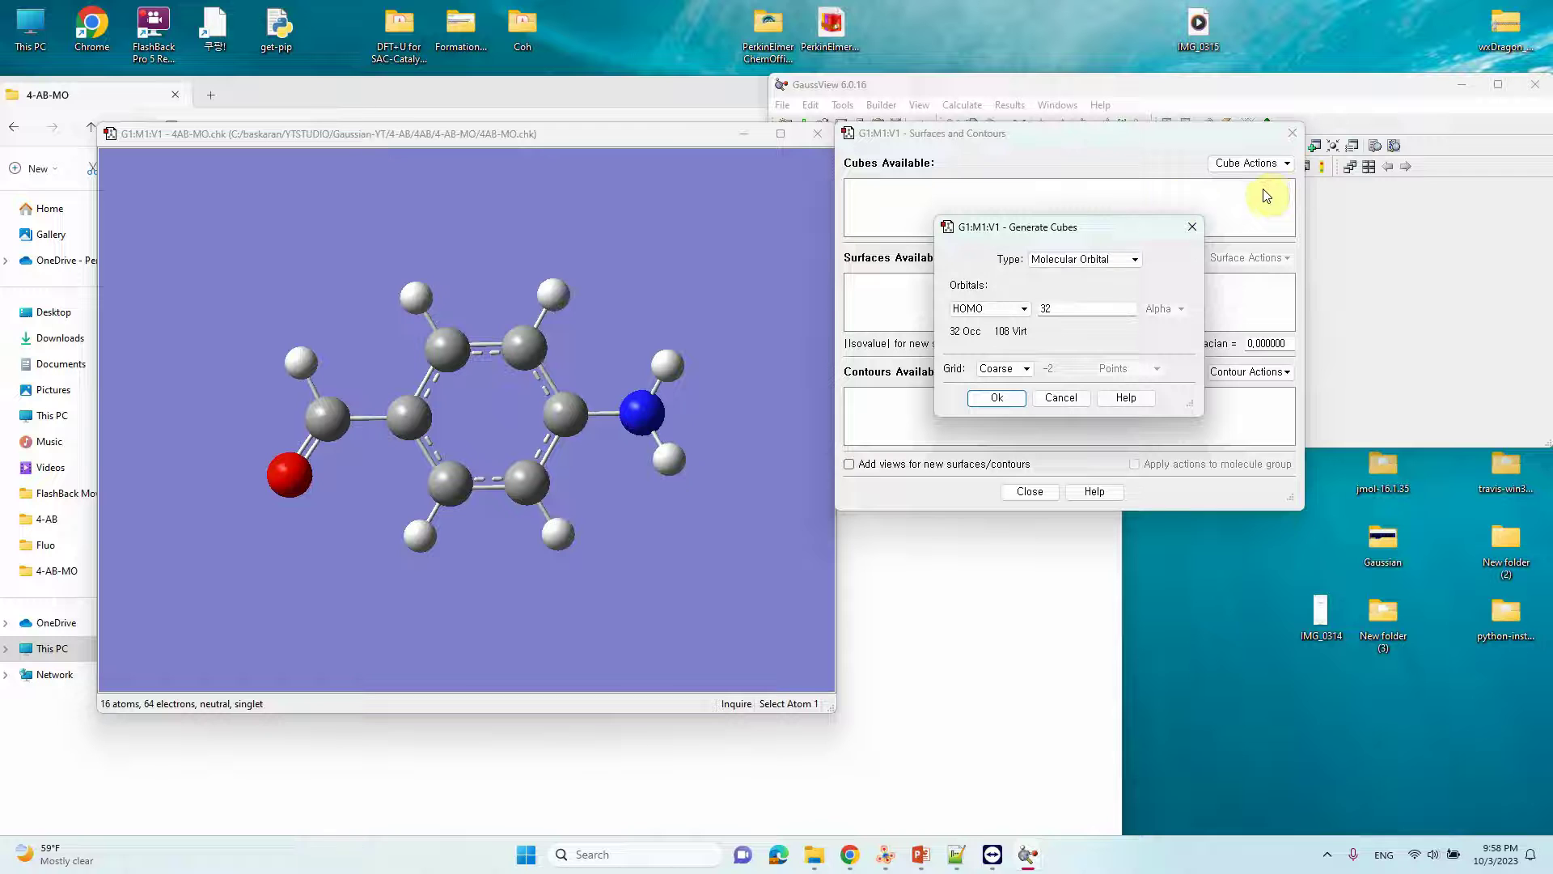
click(1127, 257)
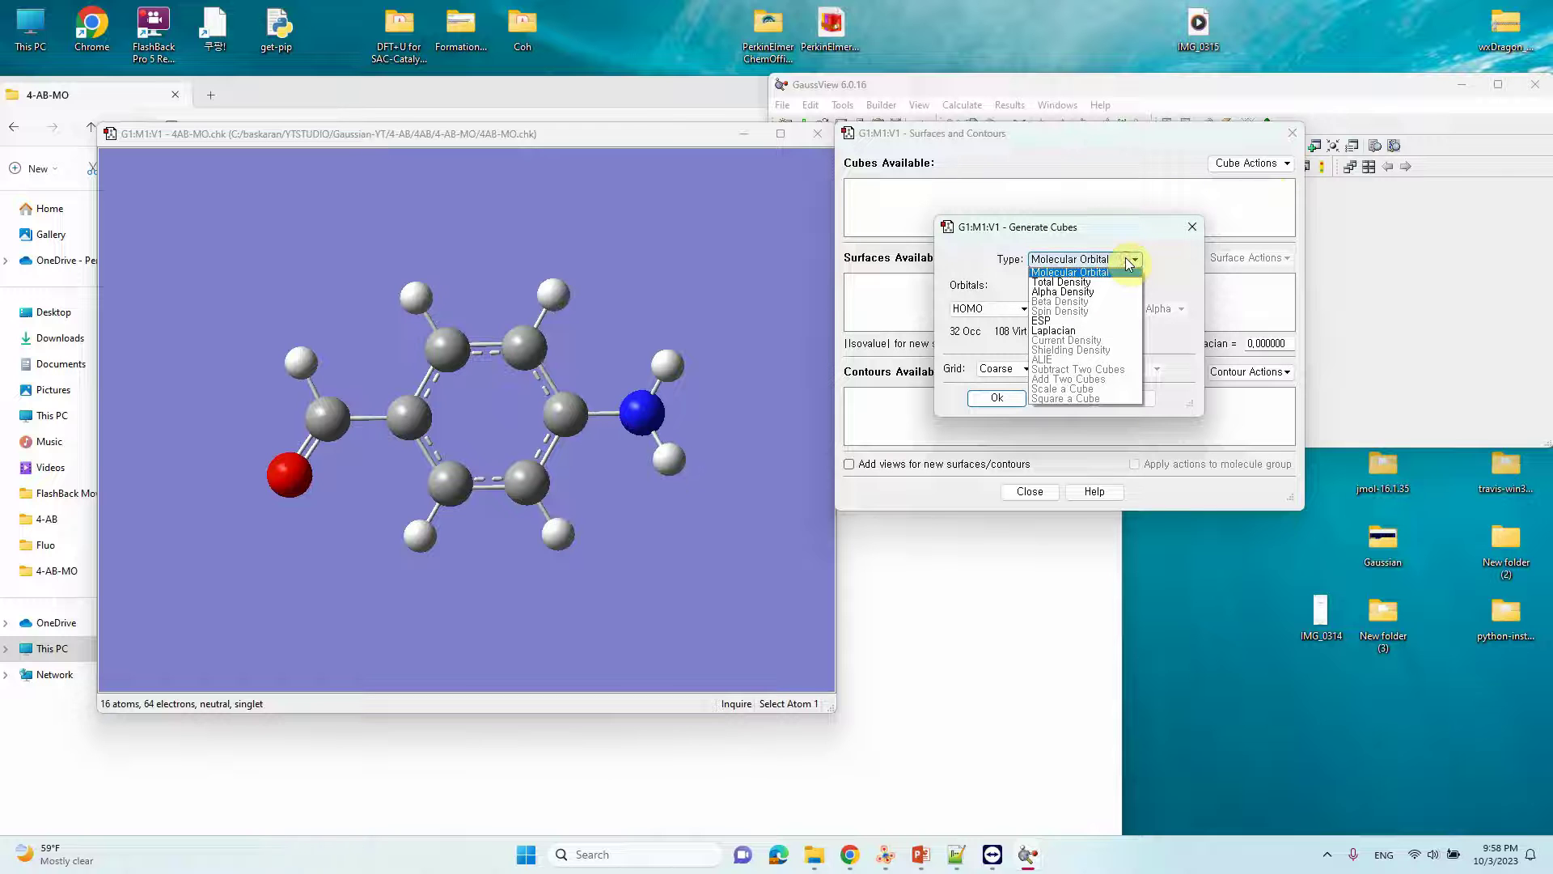
click(1084, 273)
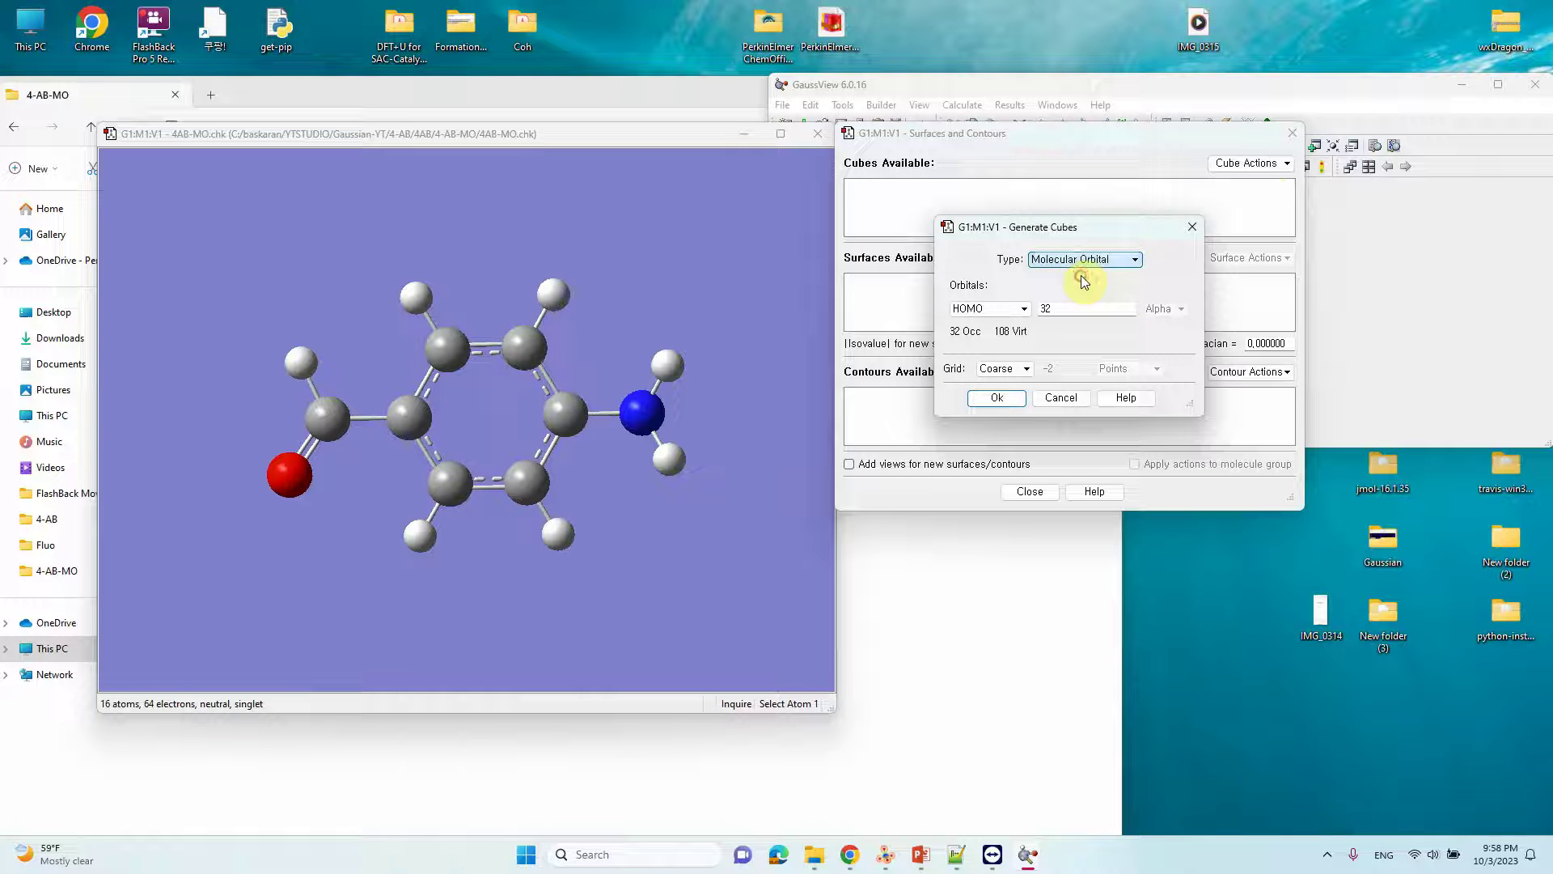
- Choose HOMO, orbital number 32, as the orbital for the new cube
click(1012, 308)
click(1023, 314)
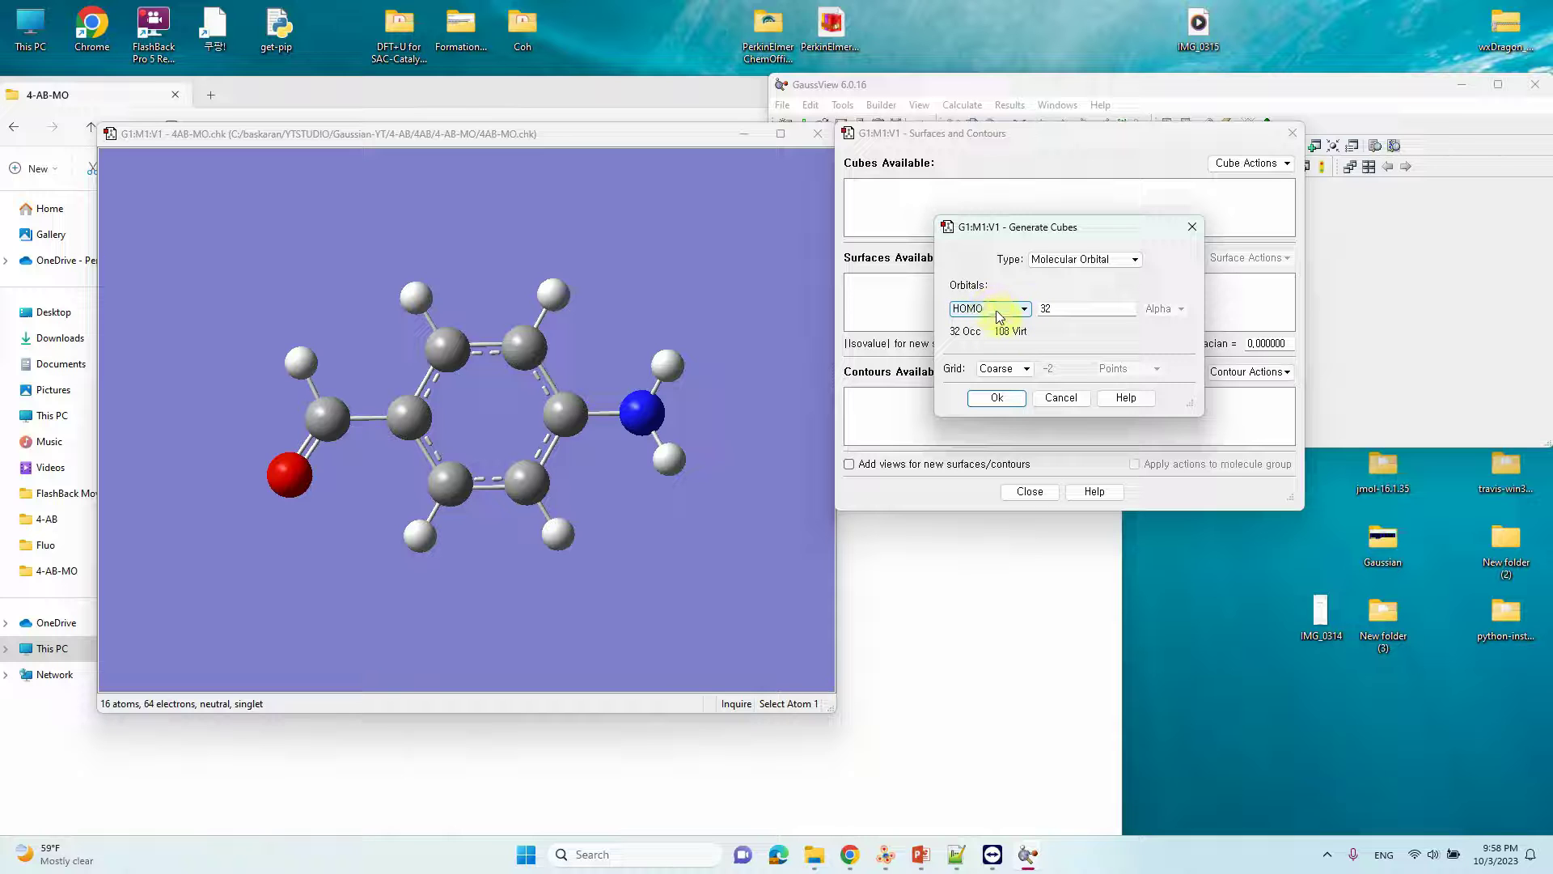
click(1067, 310)
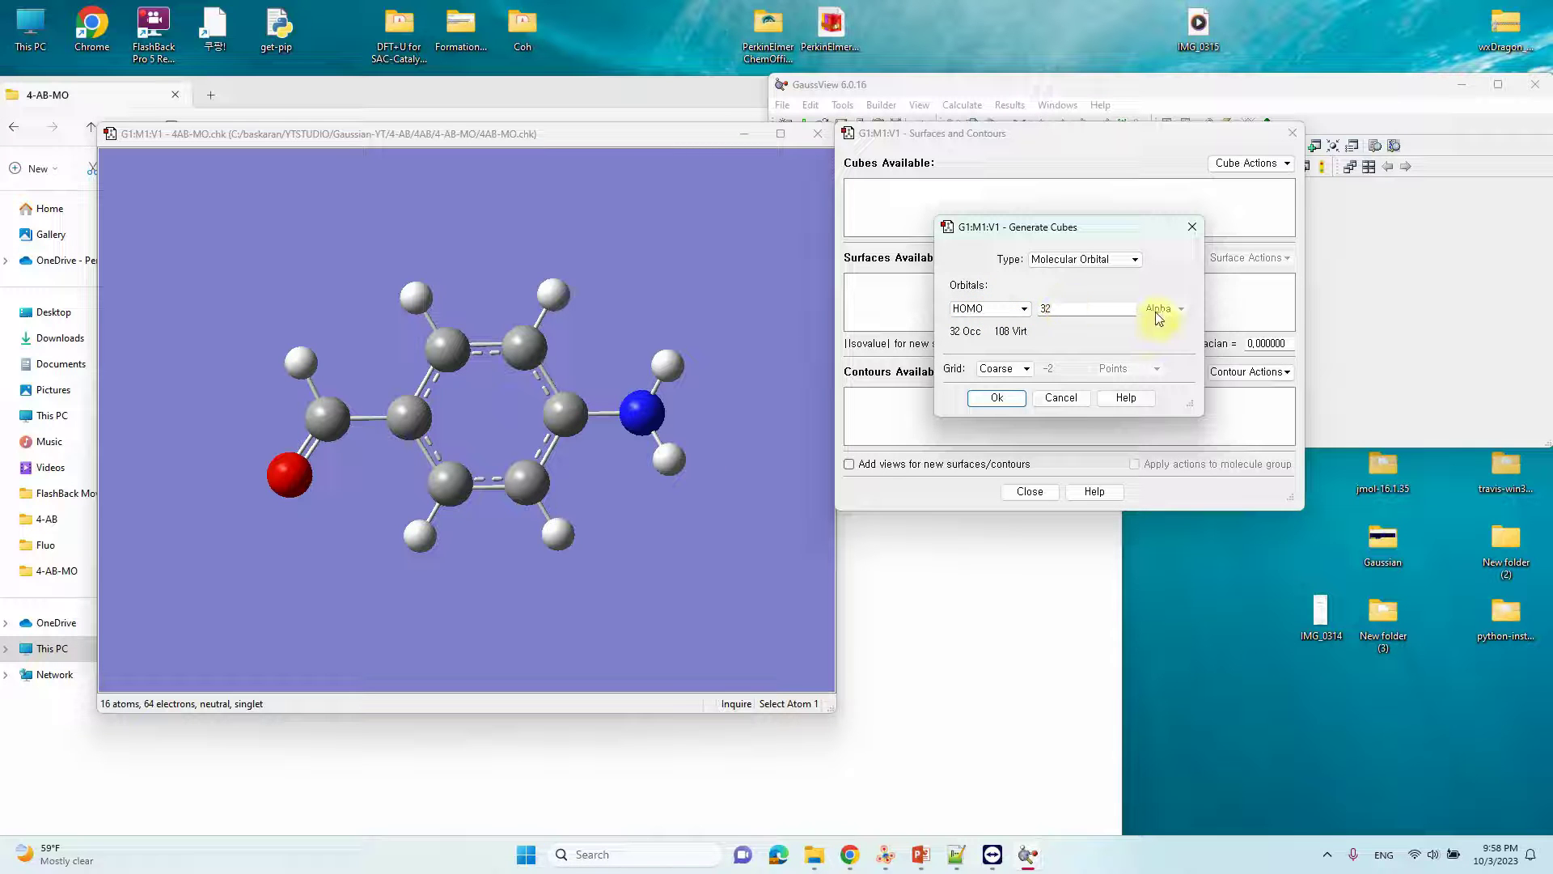
click(1021, 310)
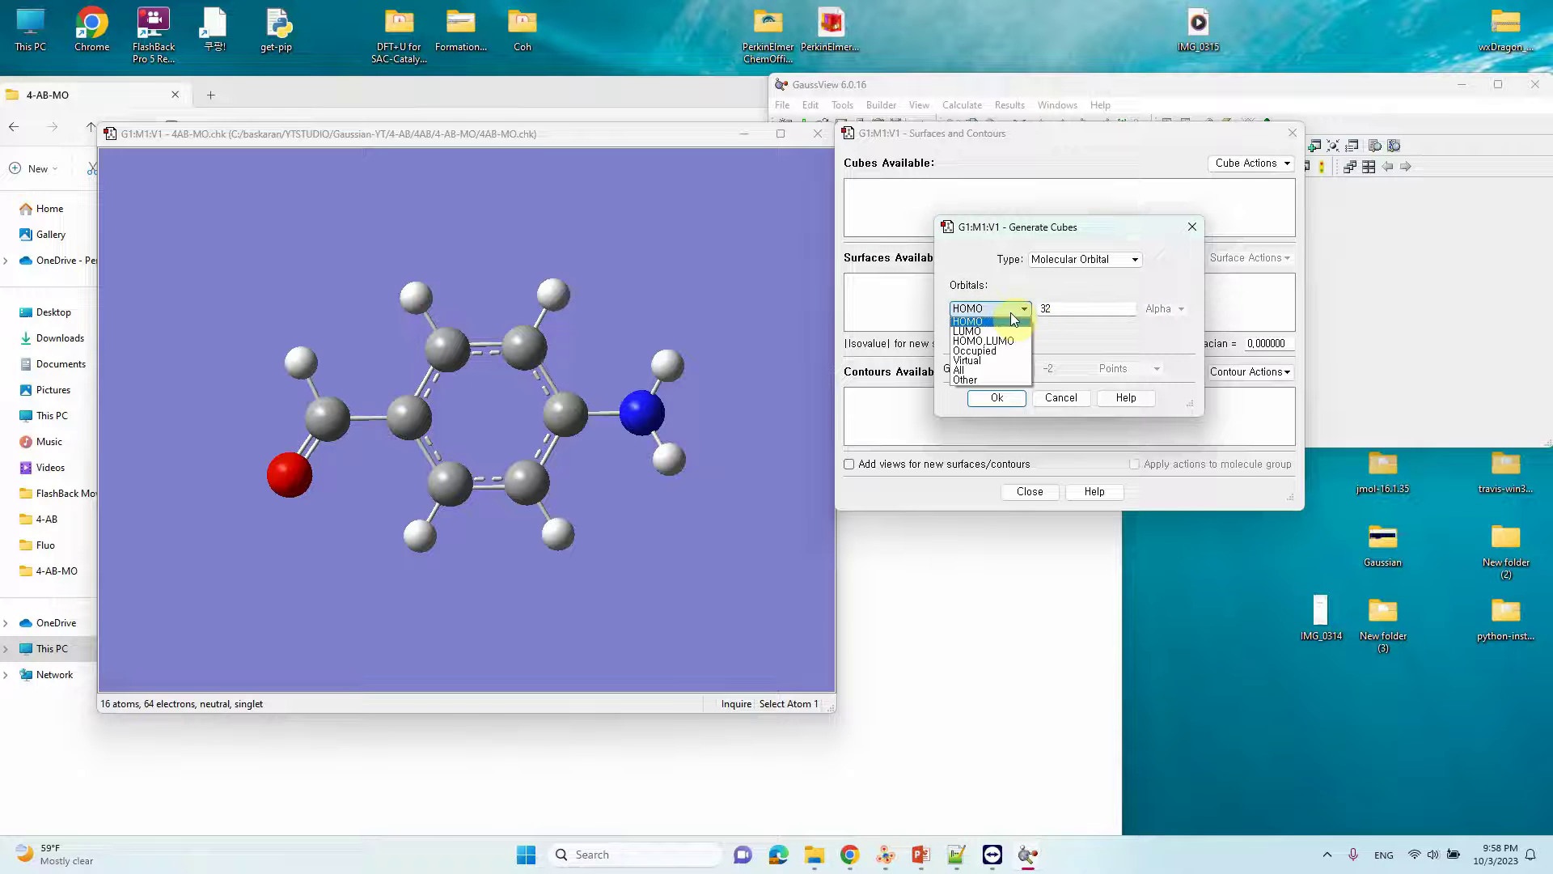
click(1023, 316)
click(1024, 315)
click(1002, 319)
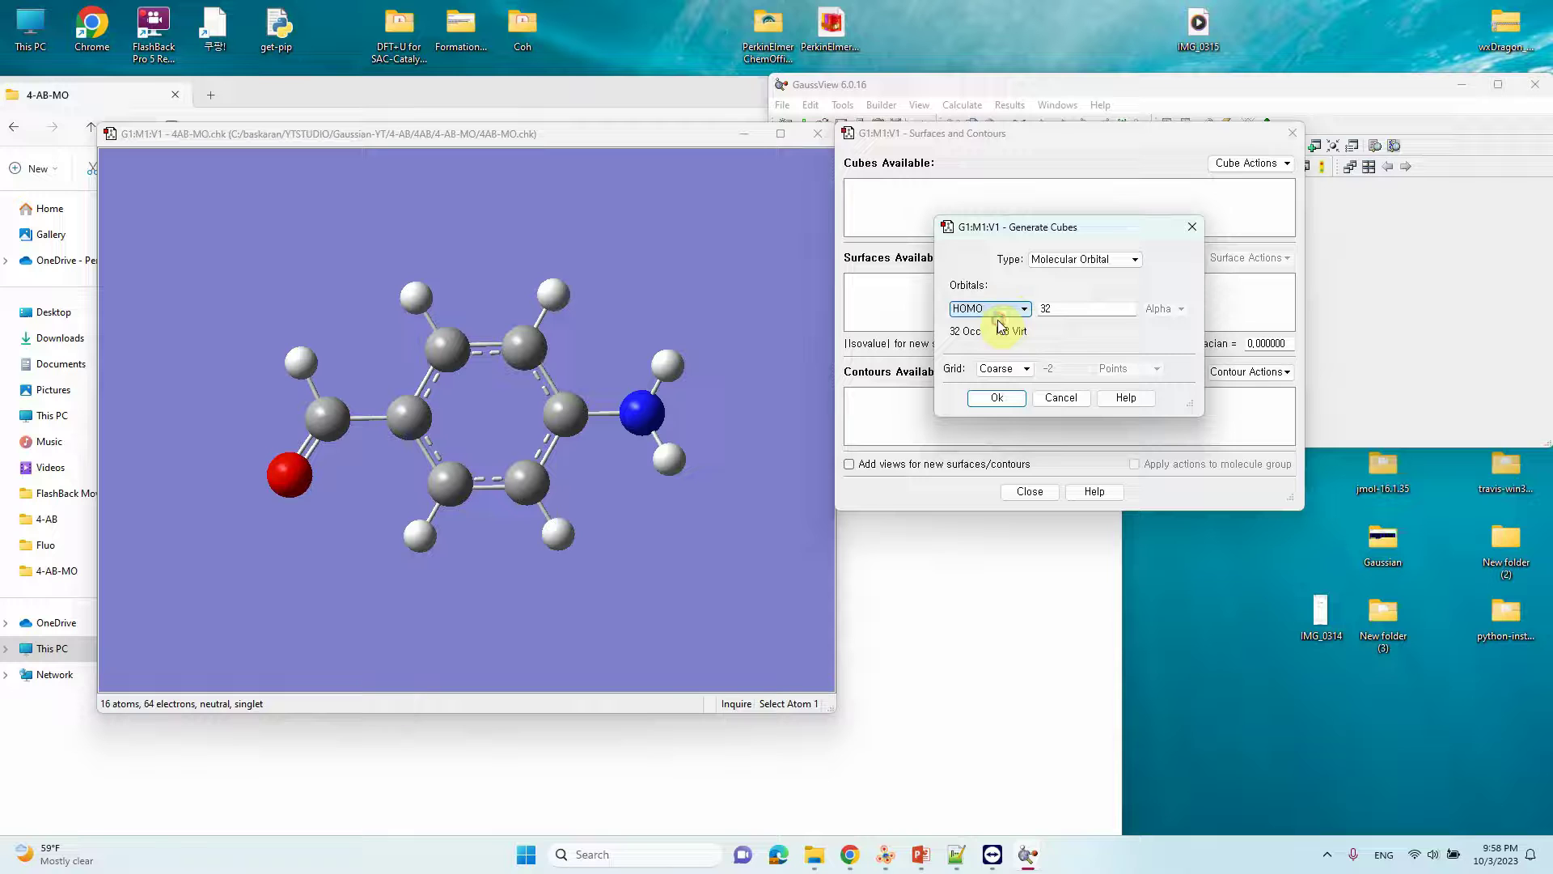
click(1069, 310)
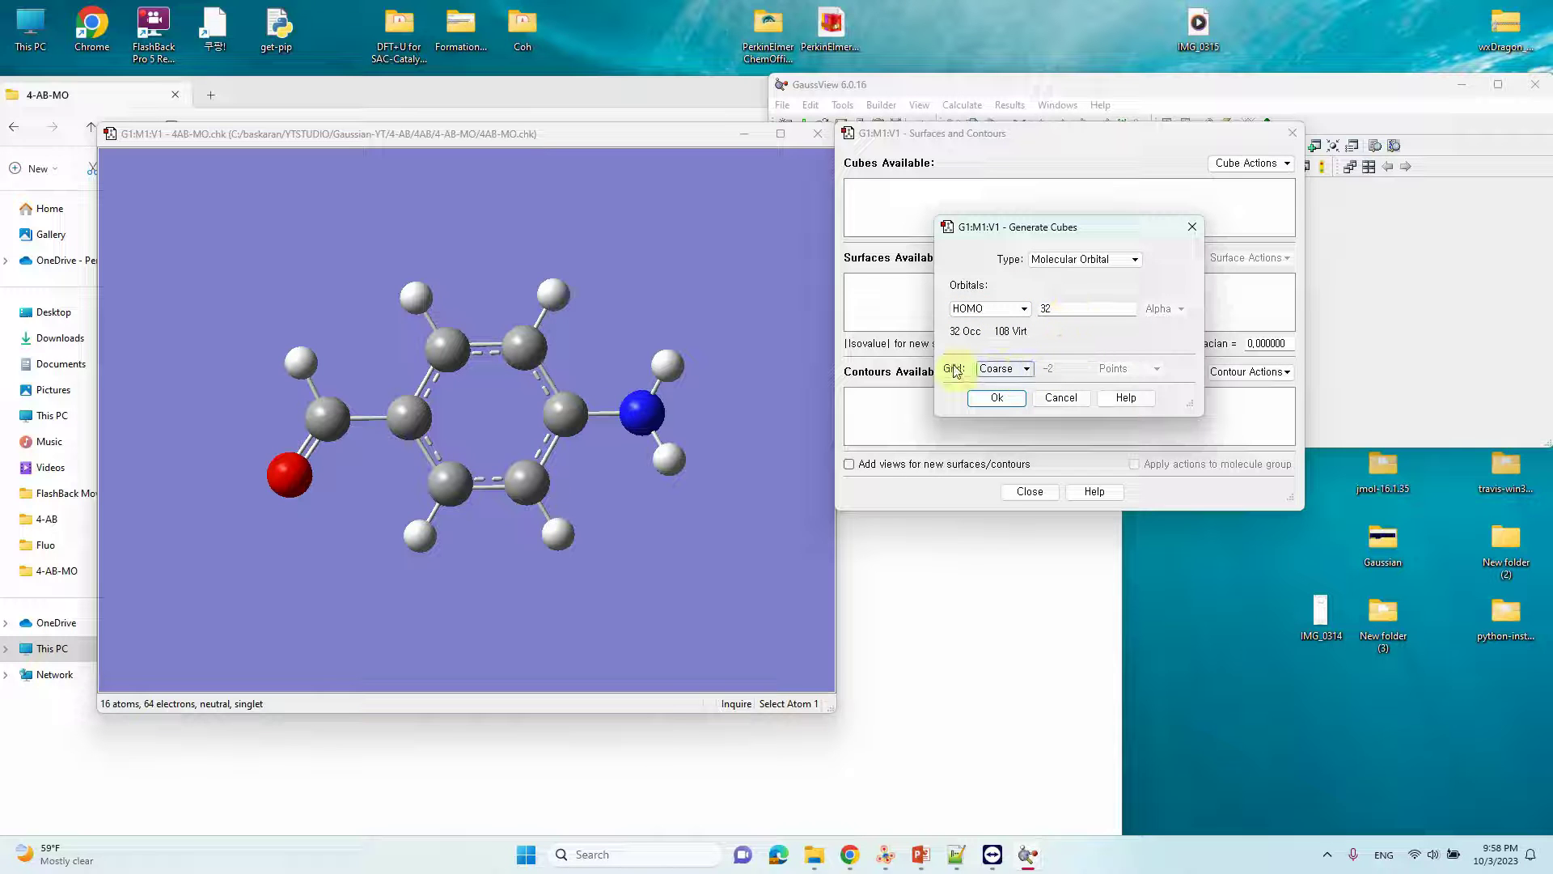
- Generate the HOMO cube with a Coarse grid and create a surface from it at an MO isovalue of 0.02
click(1024, 370)
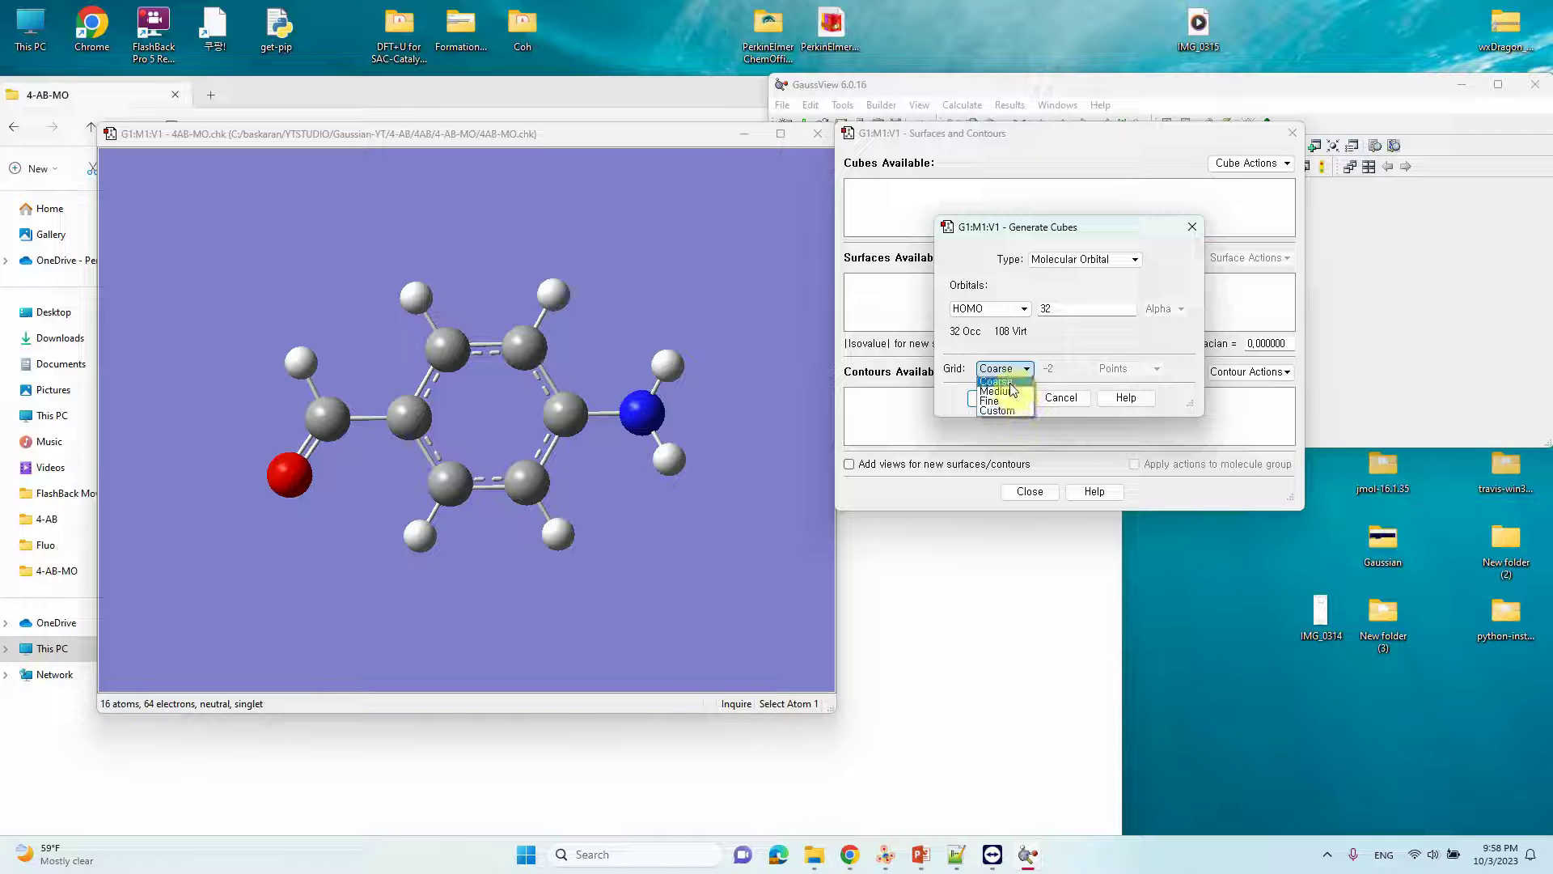
click(1009, 383)
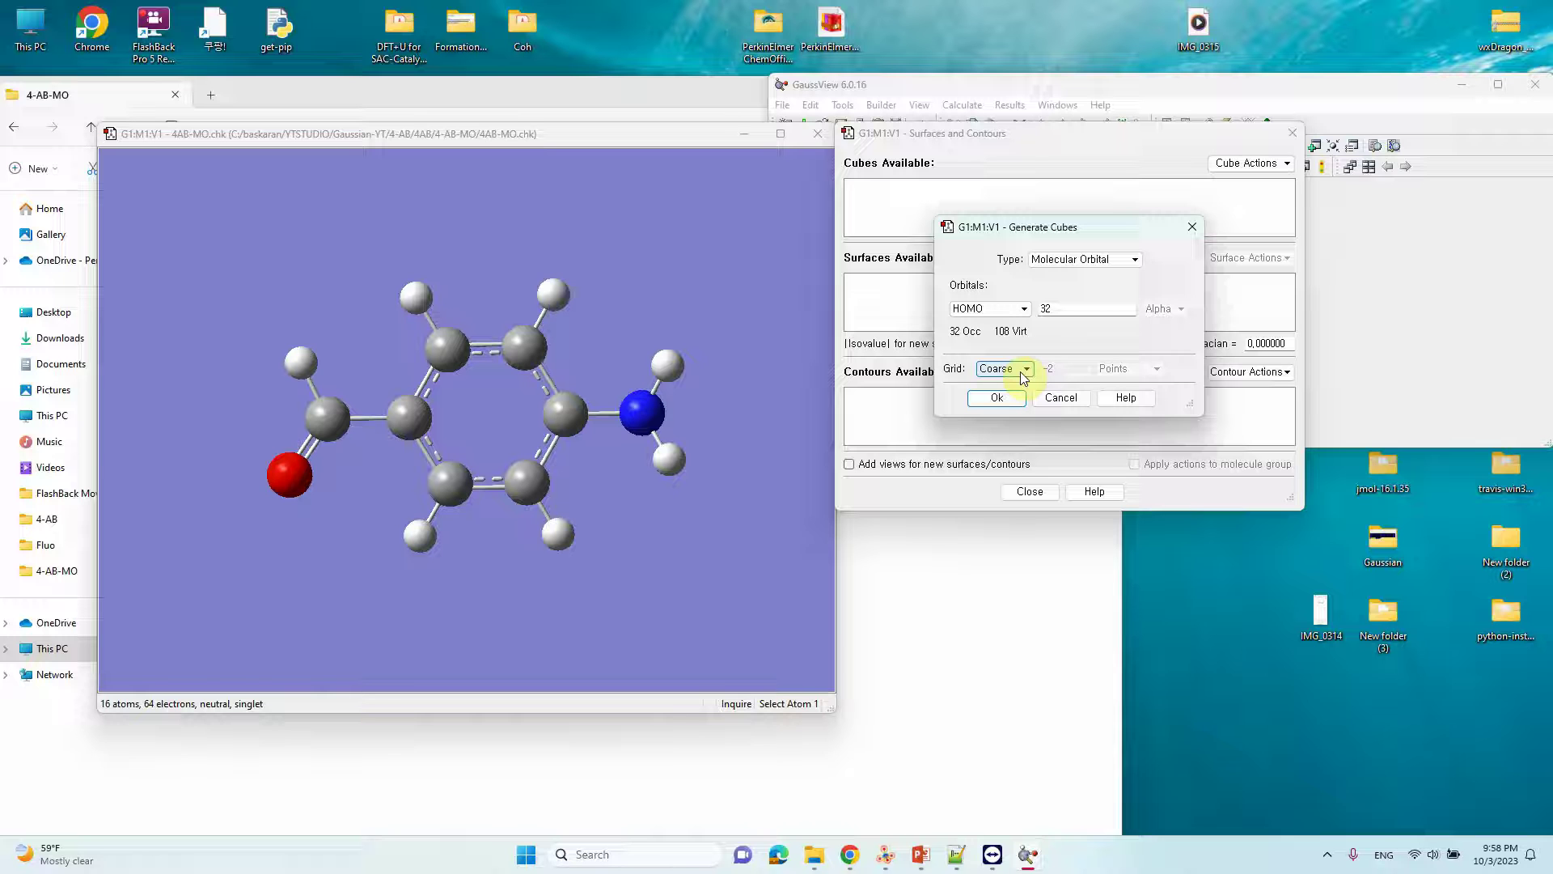
click(1005, 398)
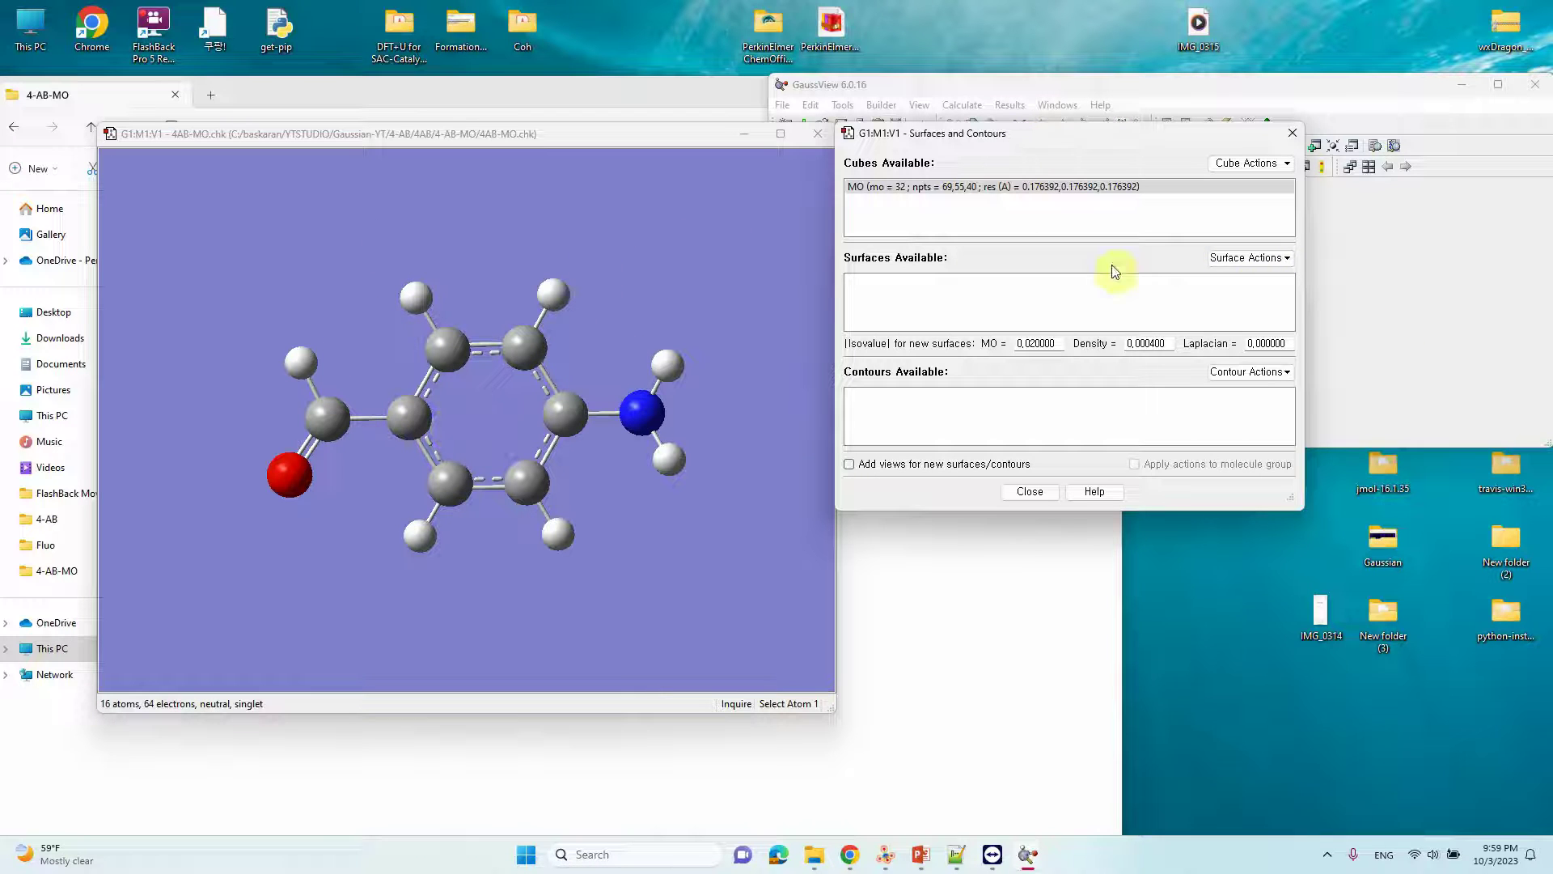
click(1281, 259)
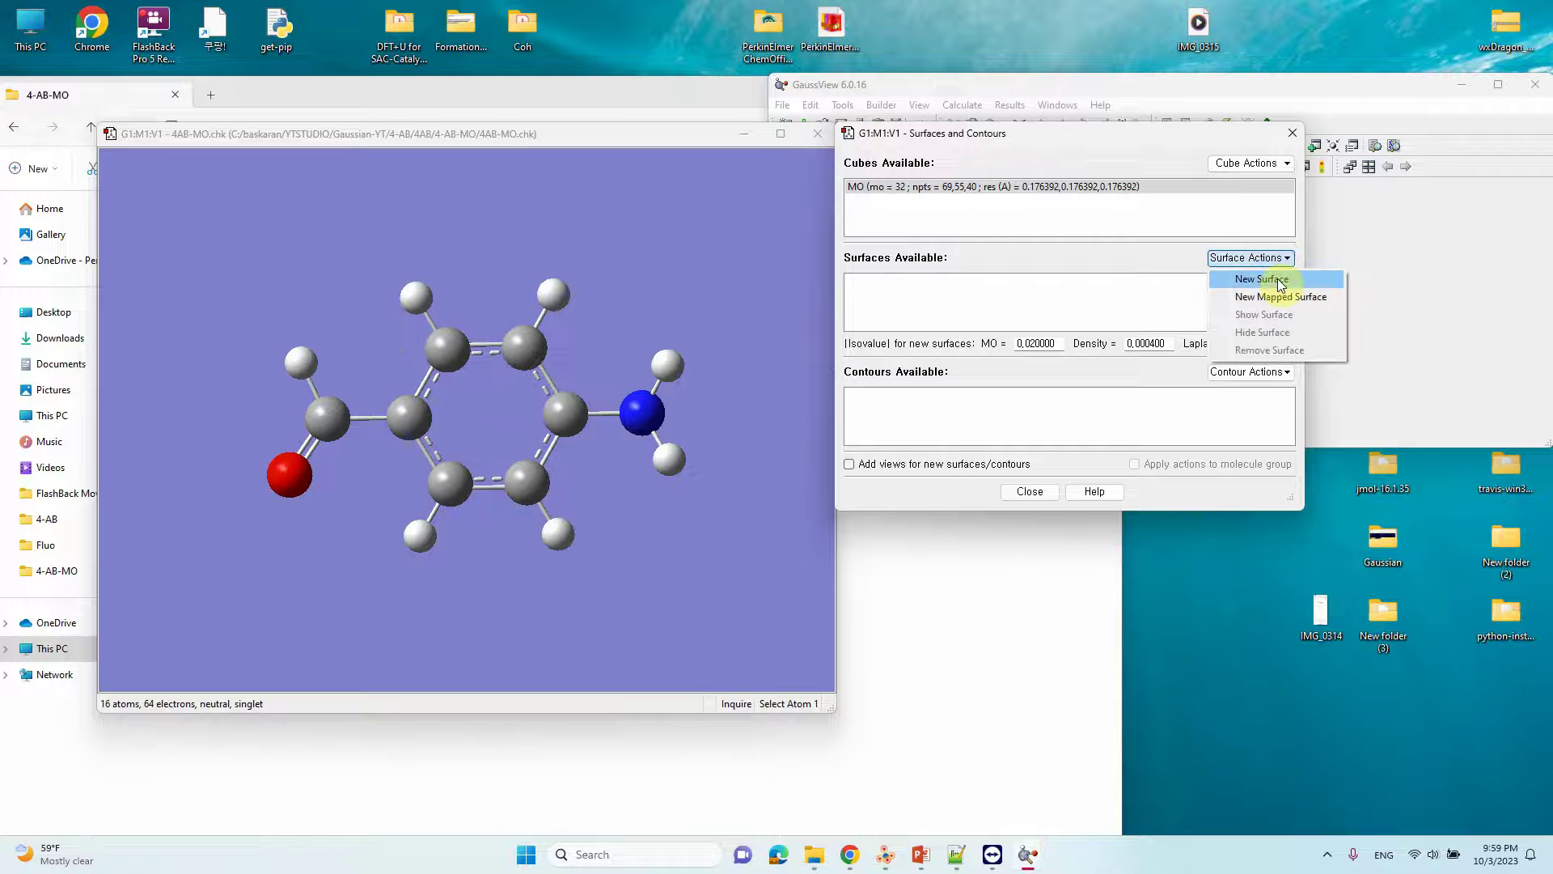
click(1278, 279)
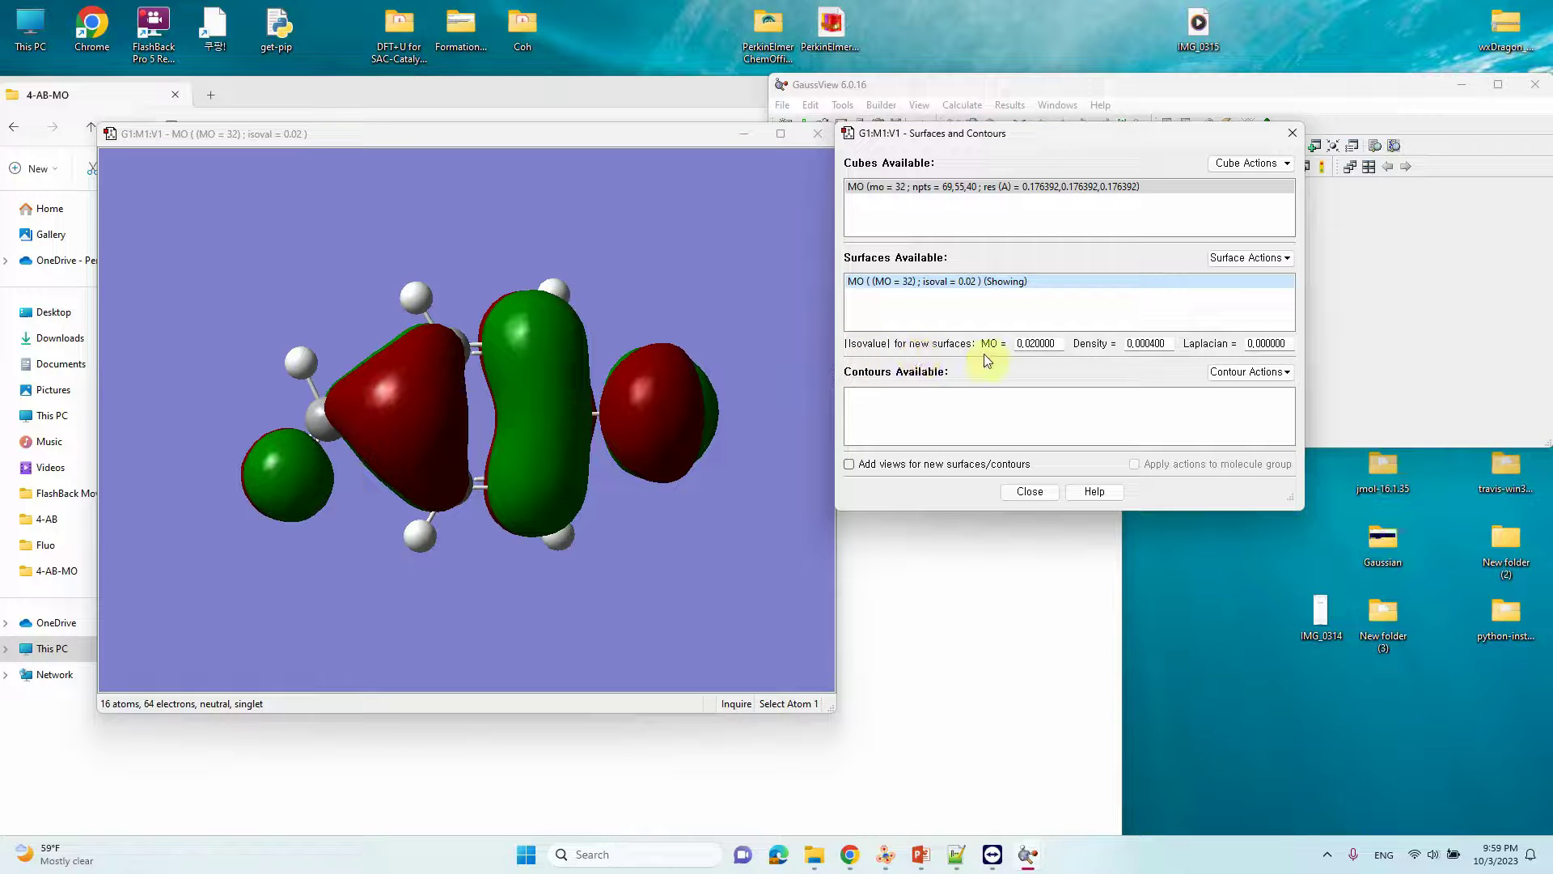
- Replace the HOMO surface with a new one at an MO isovalue of 0.05
drag(1038, 344, 1033, 345)
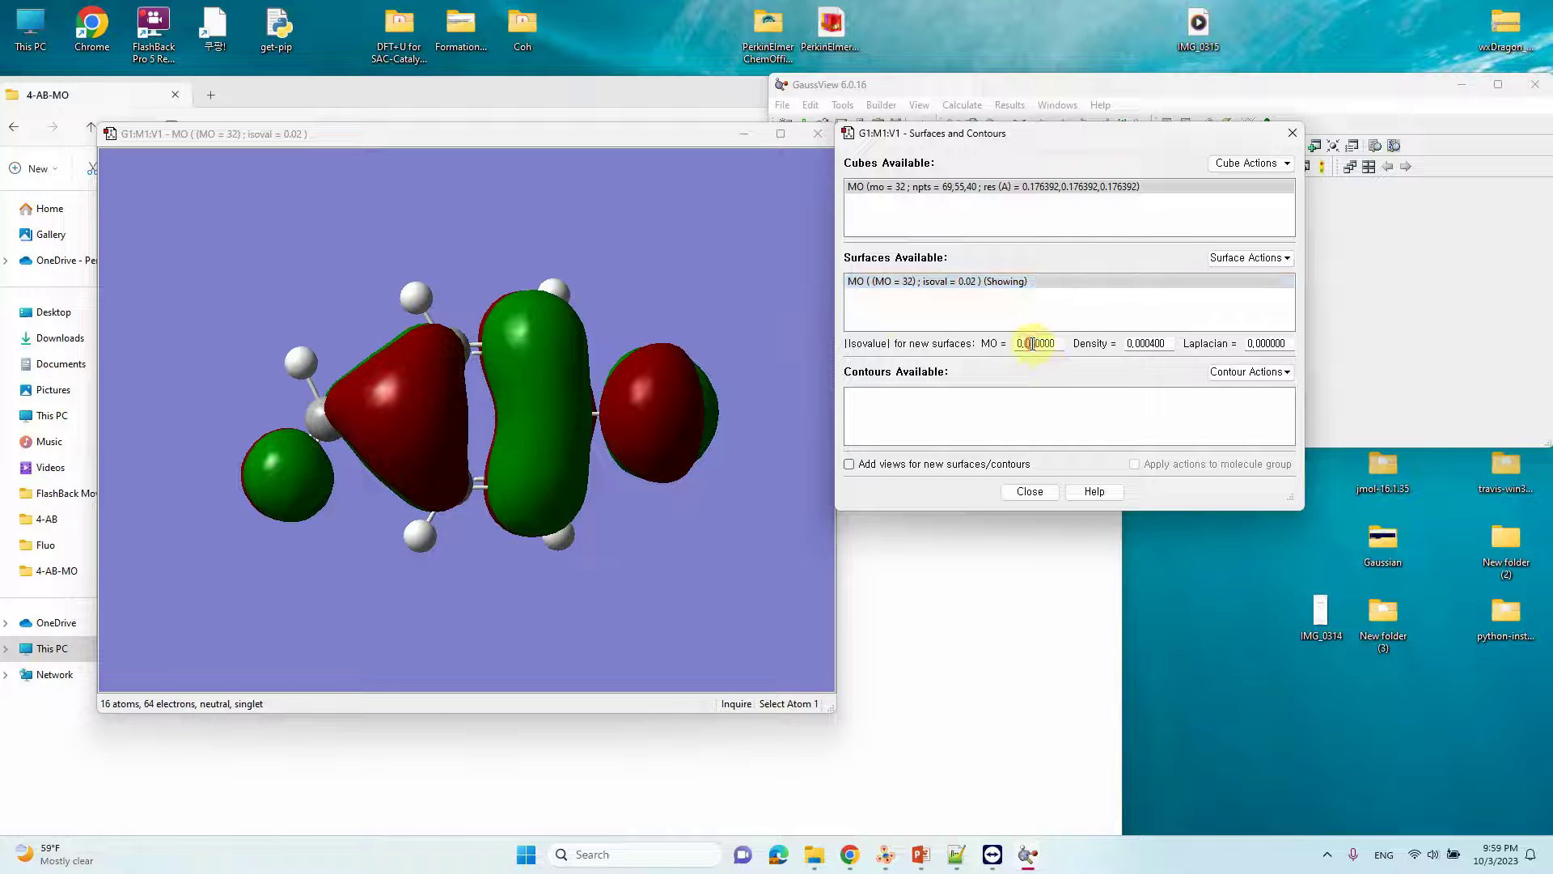
text(5)
click(1282, 259)
click(1269, 350)
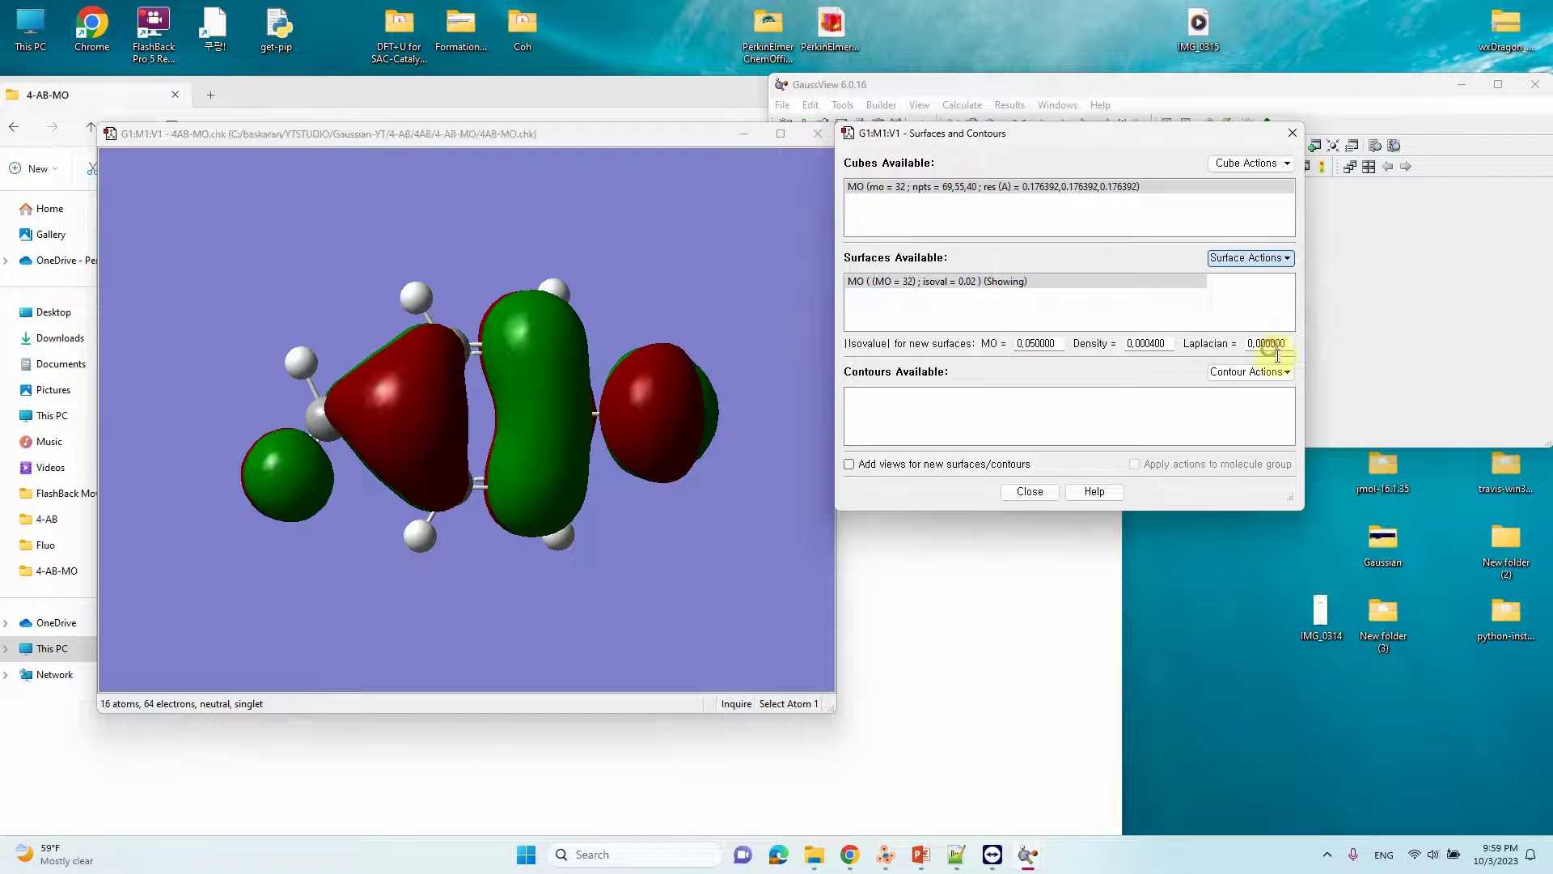
click(1283, 257)
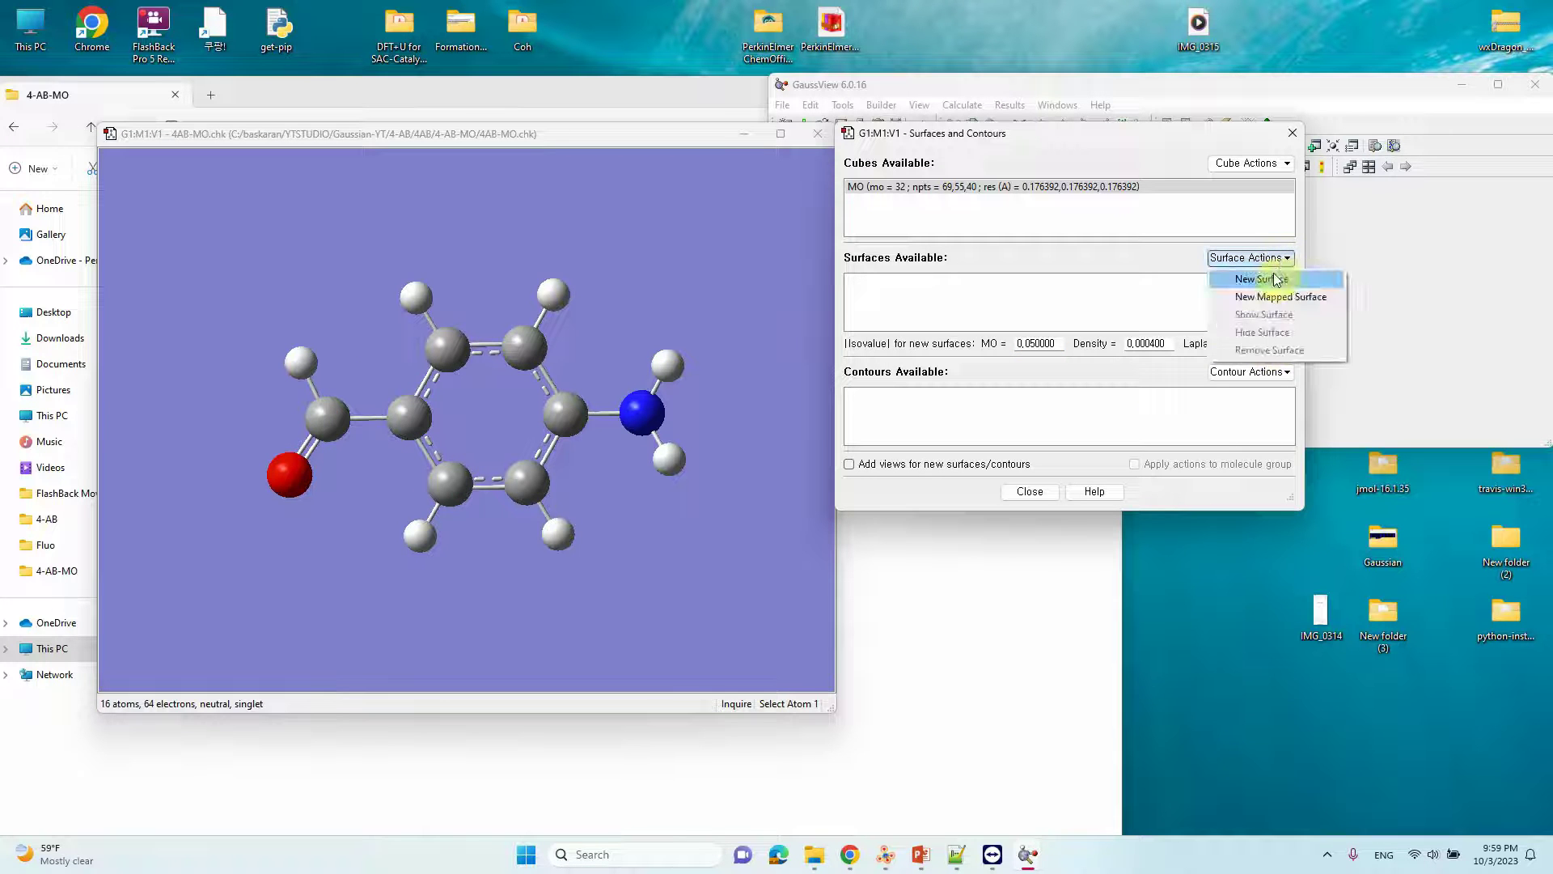
click(1271, 279)
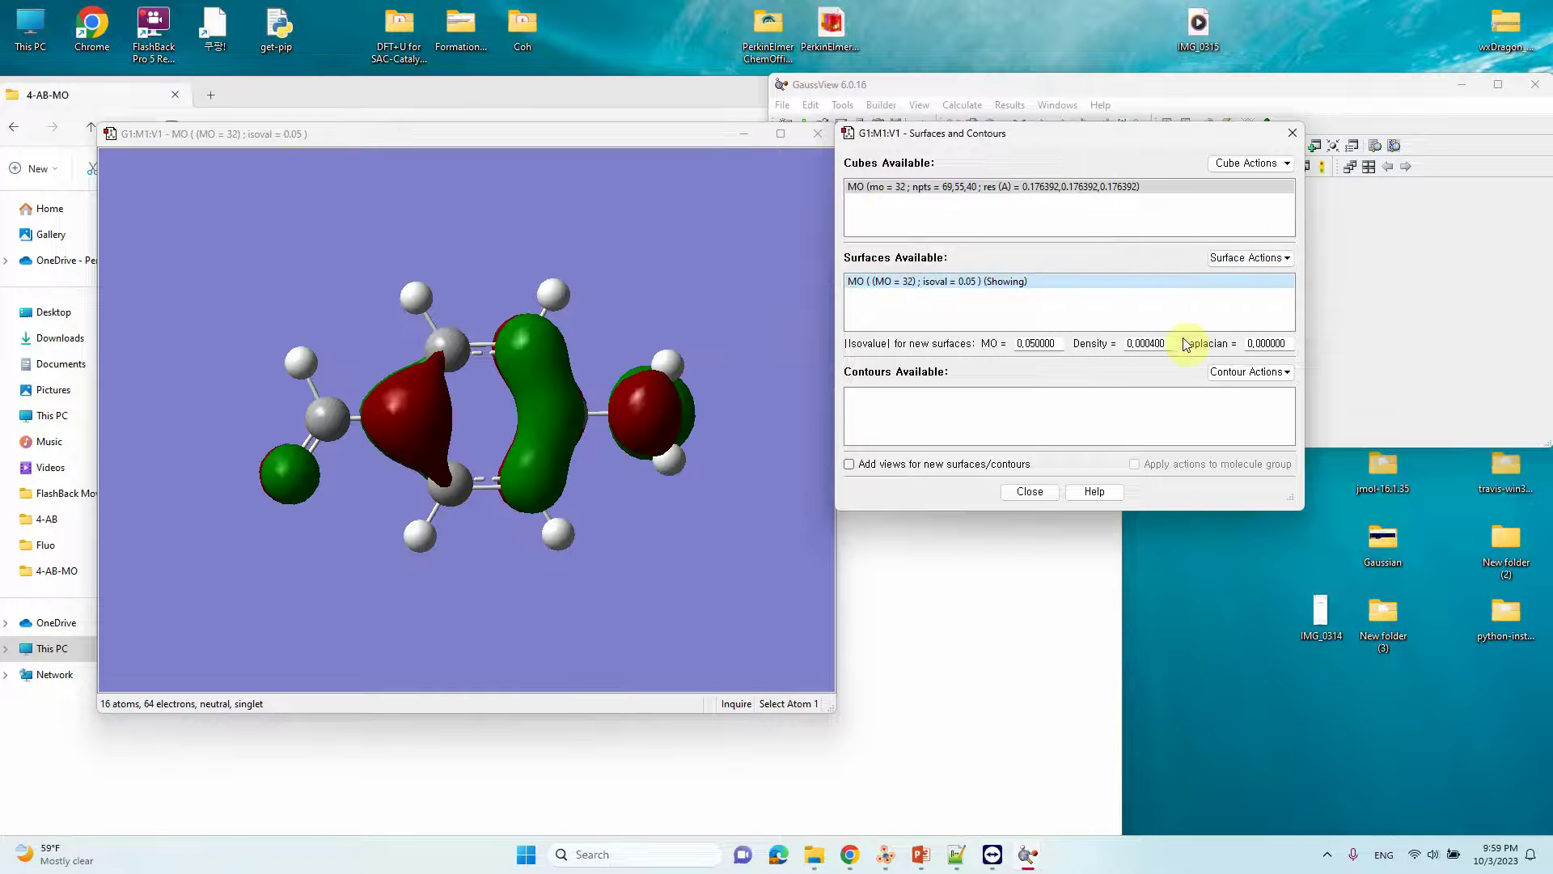
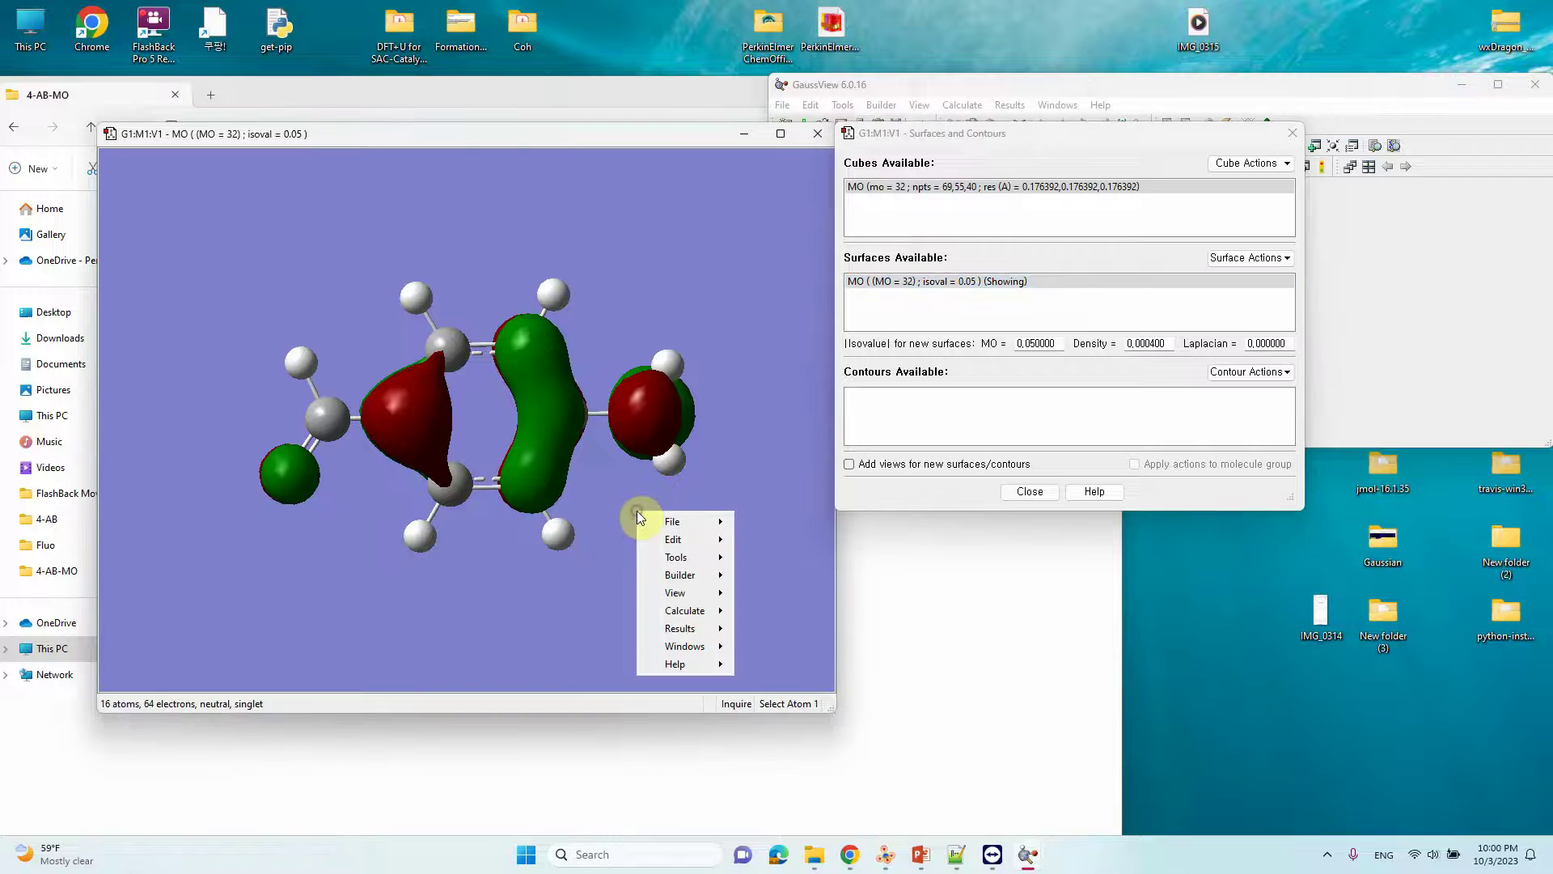
- Open the Display Format settings for the HOMO surface view
mouse_move(699, 568)
mouse_move(682, 541)
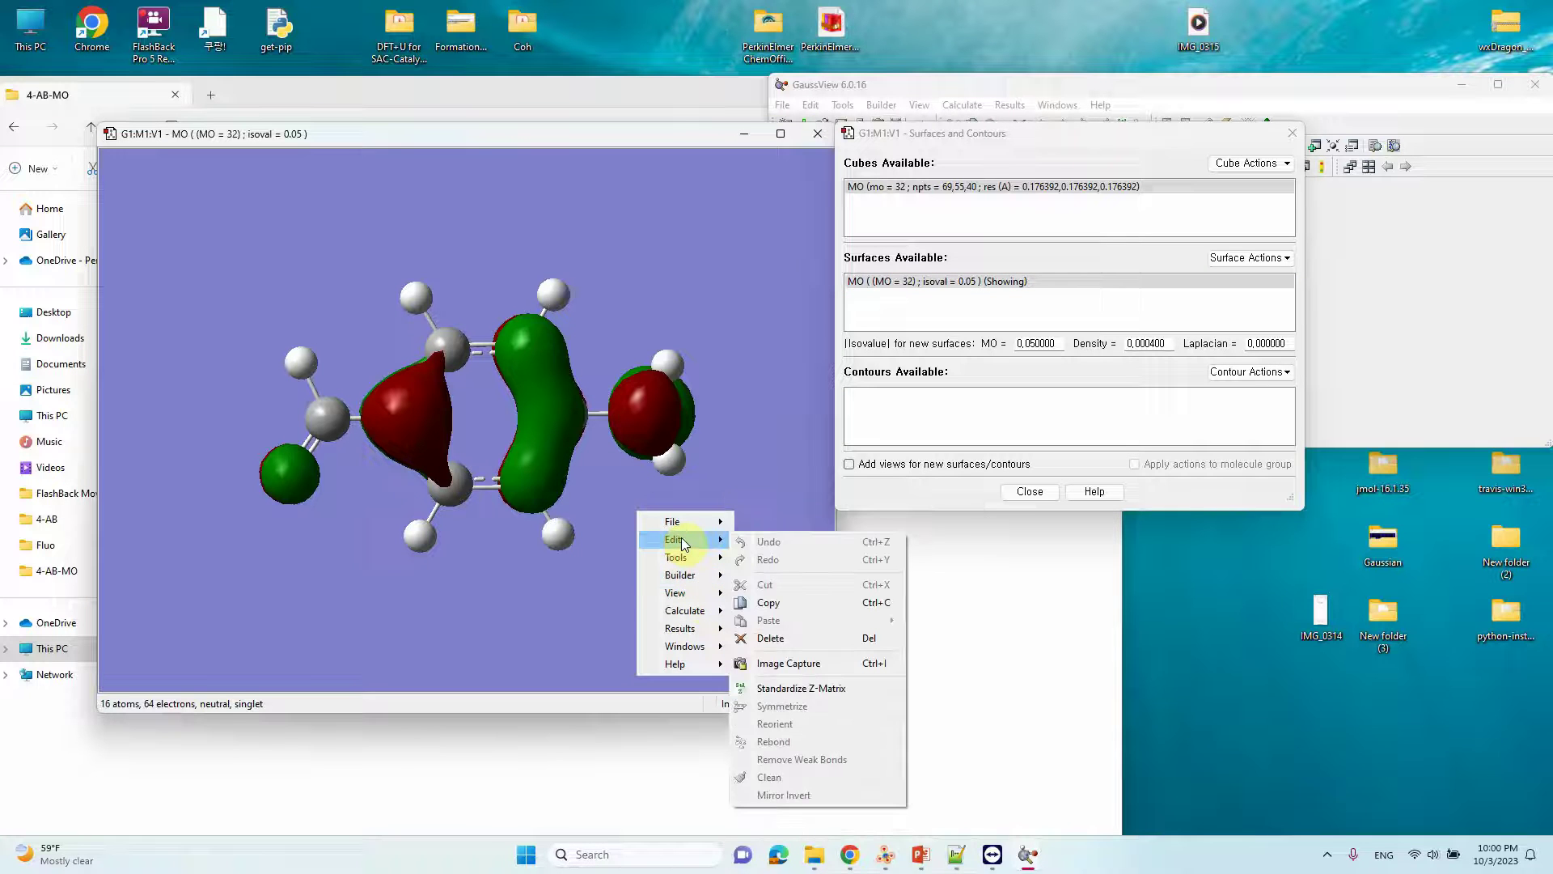
mouse_move(681, 664)
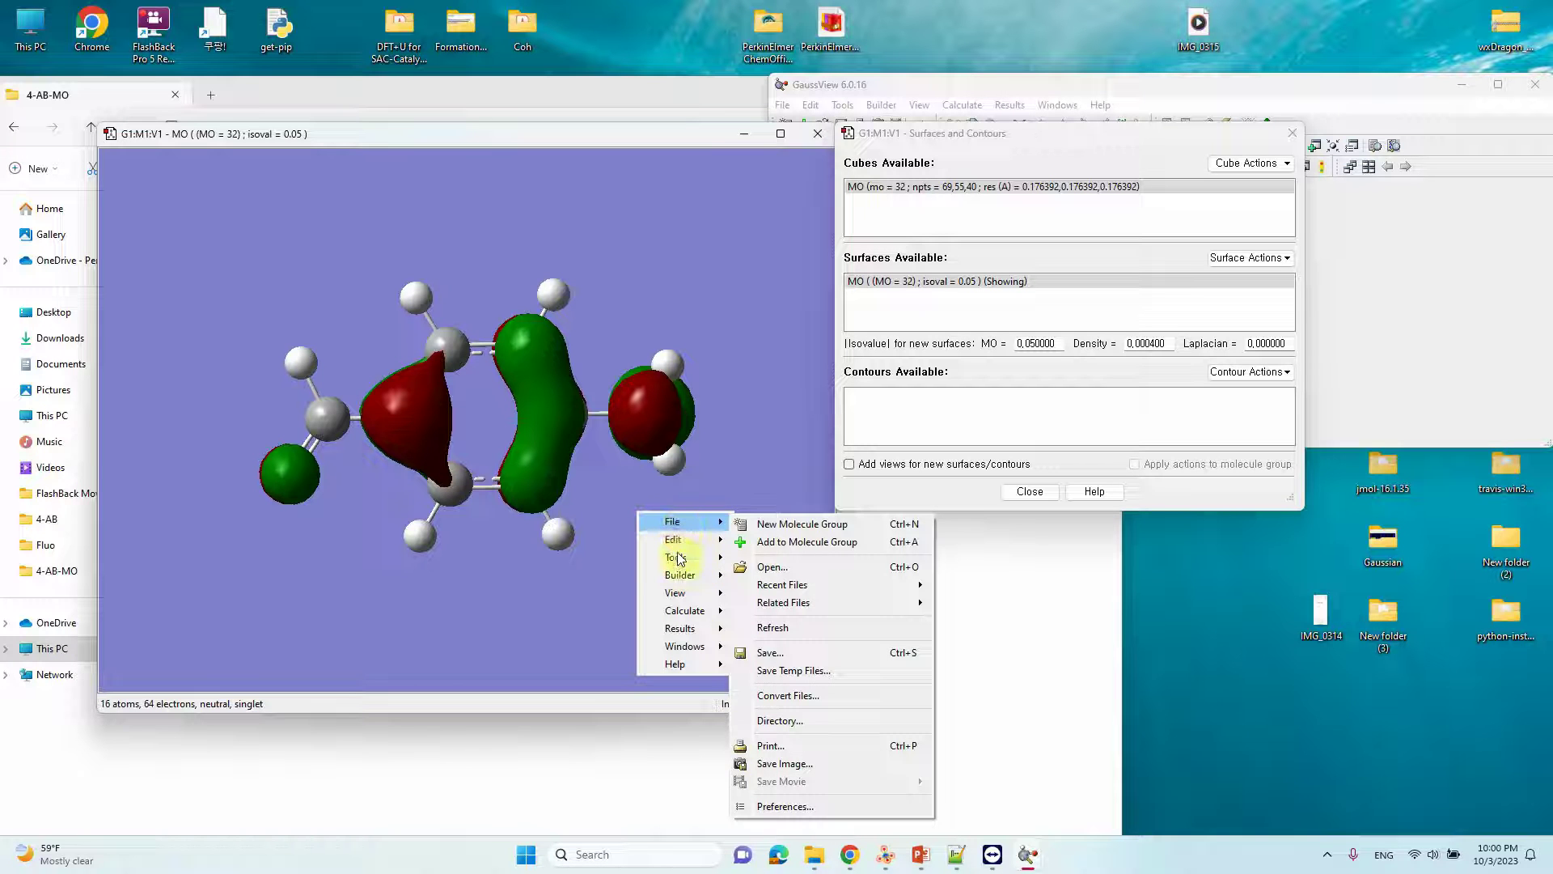
mouse_move(682, 595)
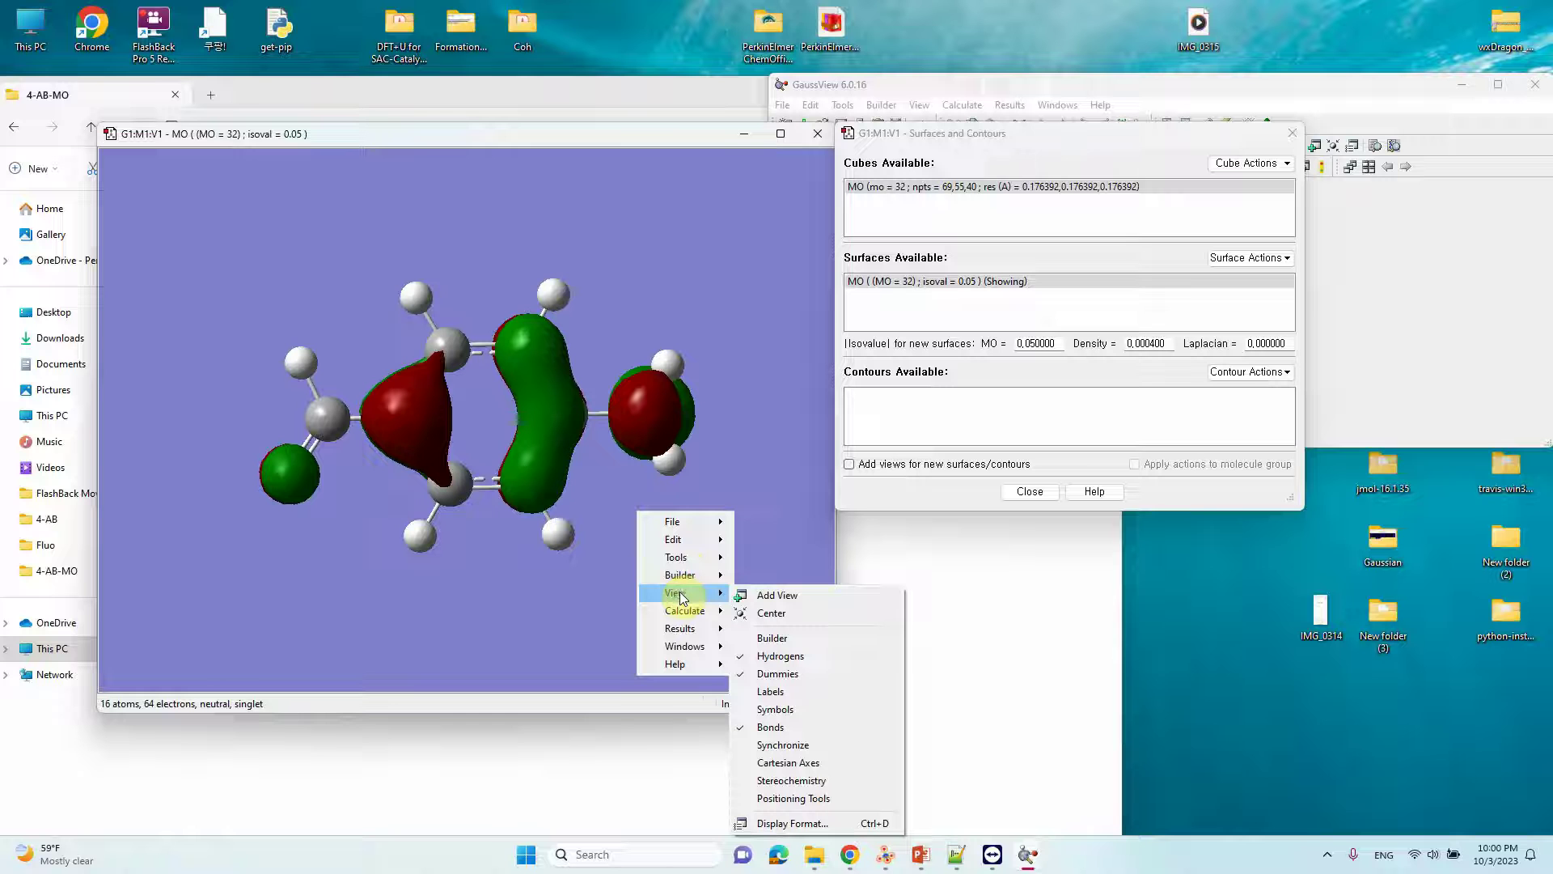
click(796, 821)
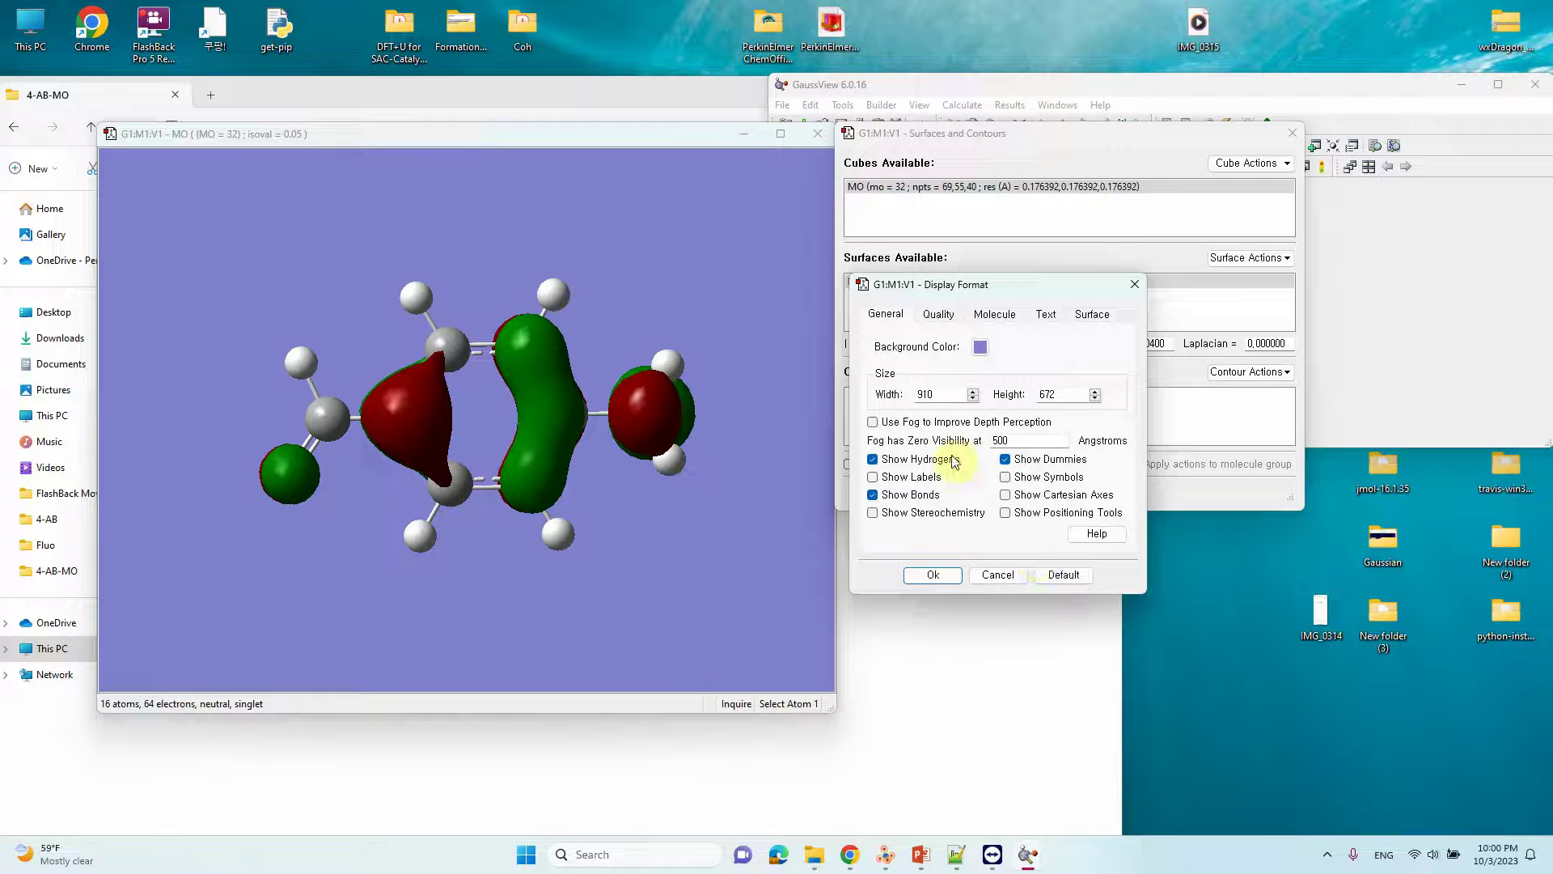
- Set the view's background color to the white custom color
click(980, 346)
click(839, 504)
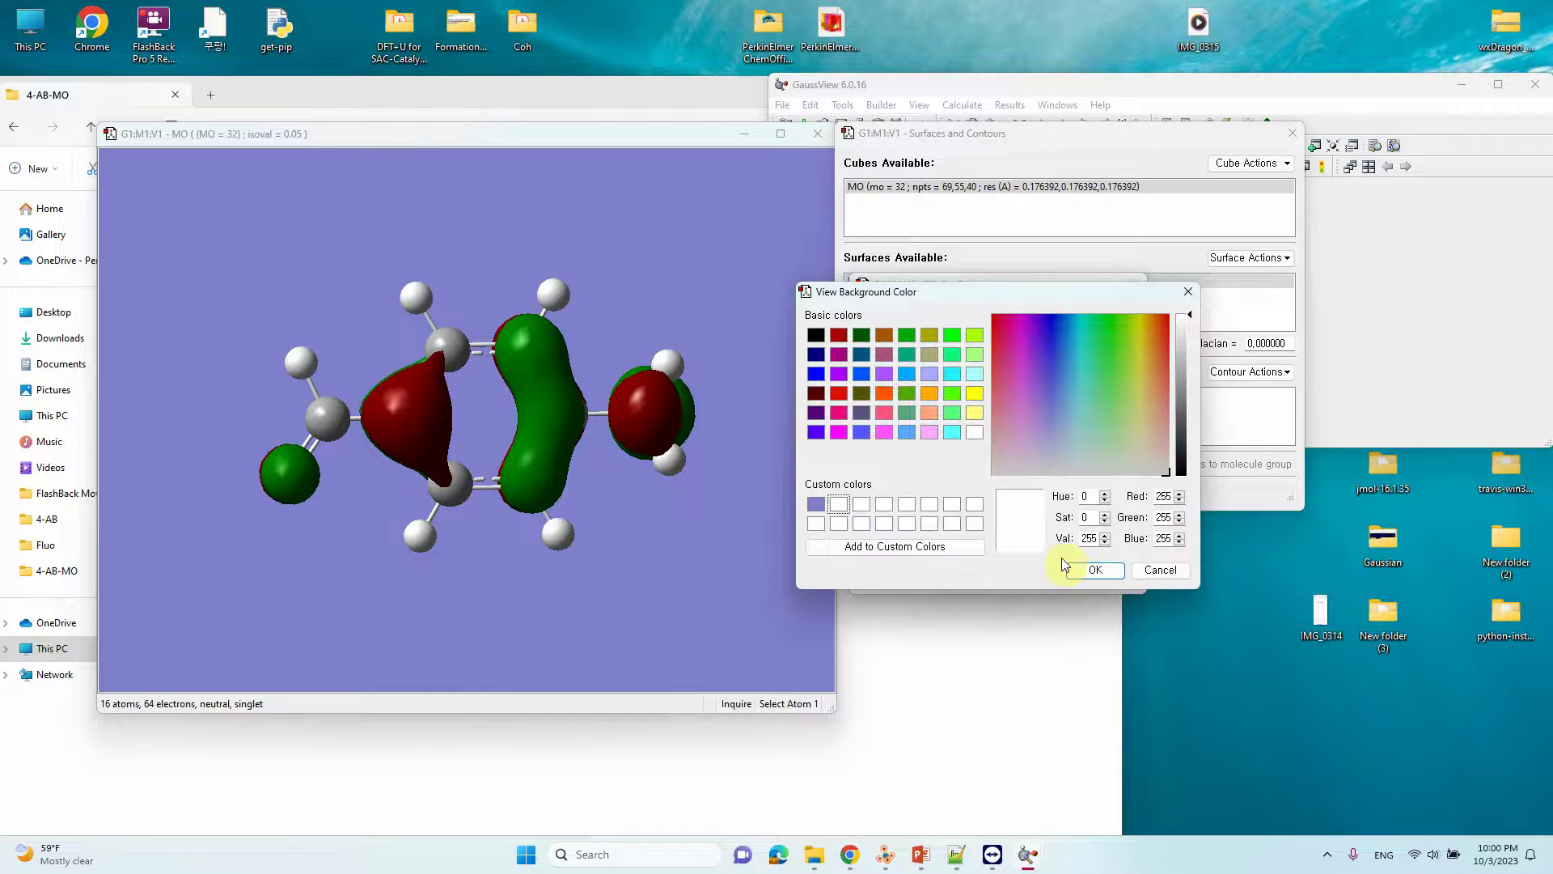
click(1089, 570)
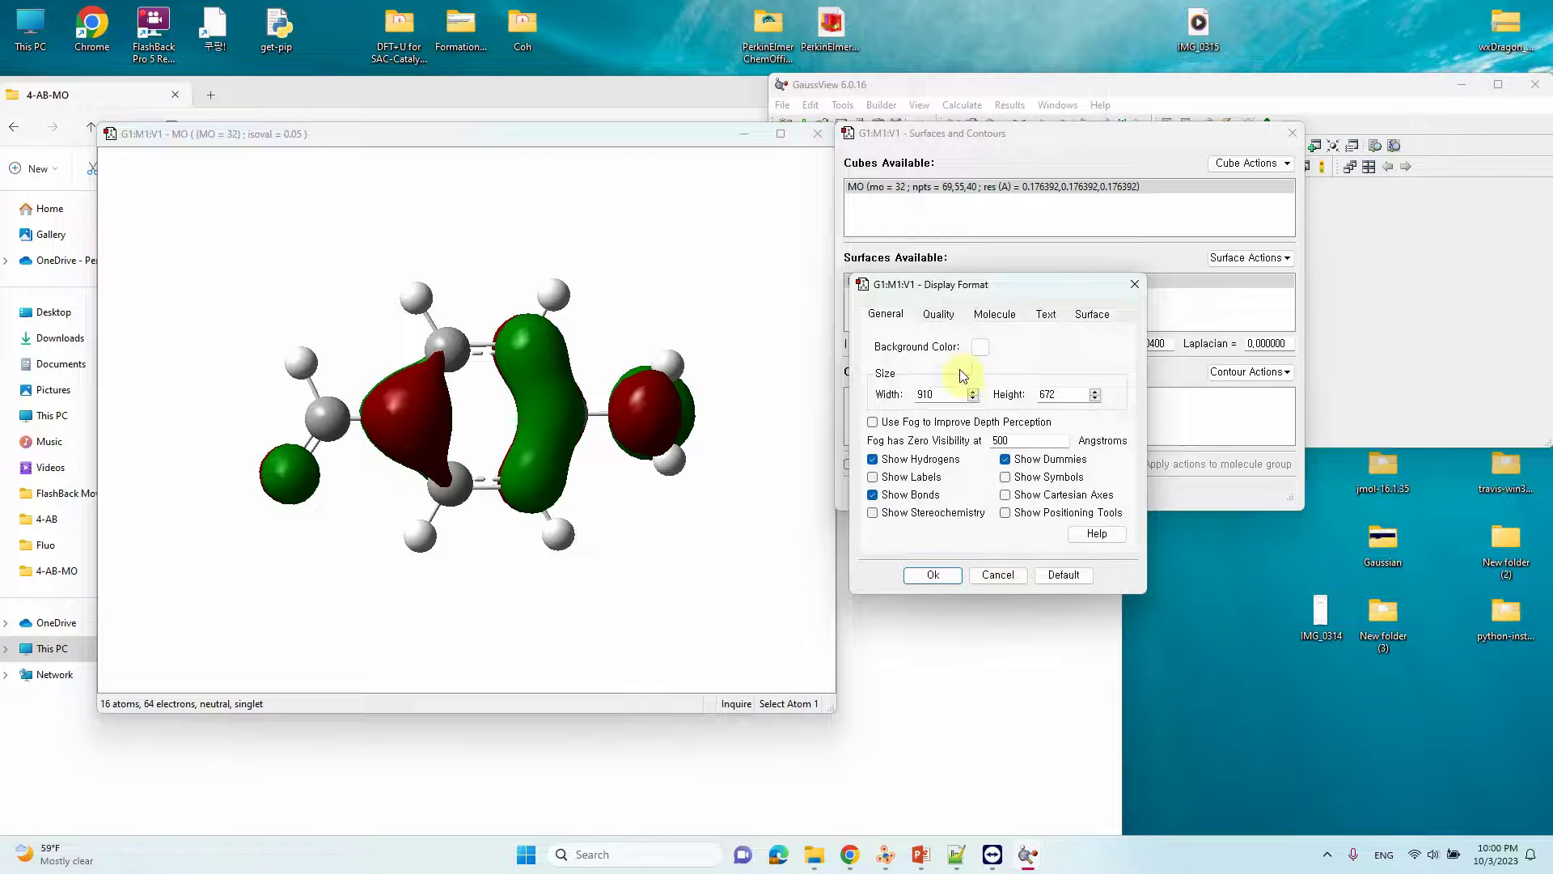
- Restore the view's background to the blue-violet custom color with RGB 128, 128, 204
click(980, 346)
click(818, 524)
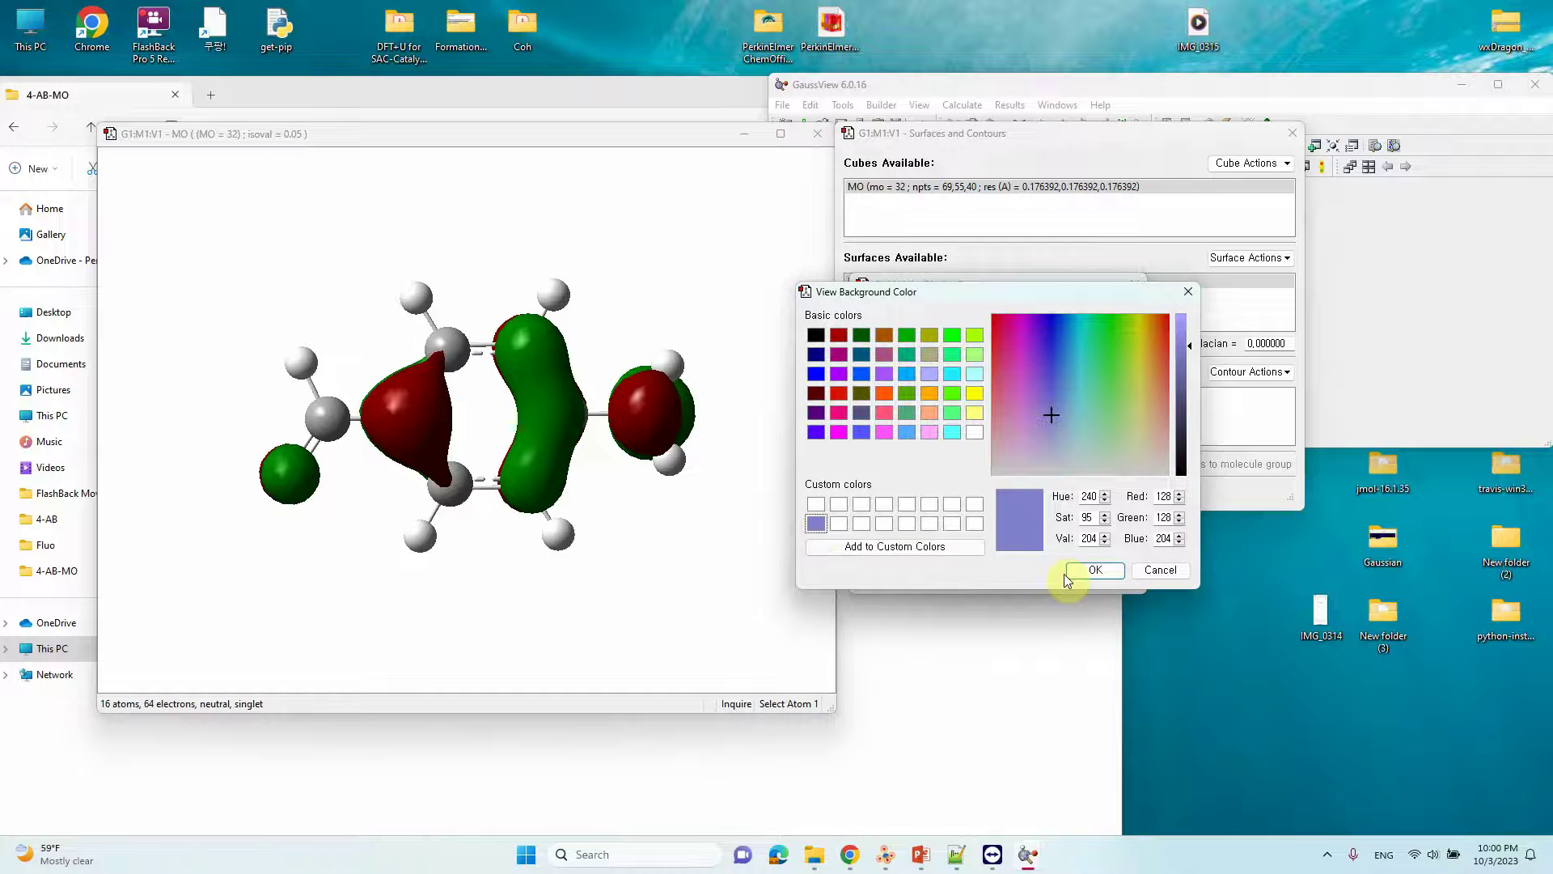
click(1095, 569)
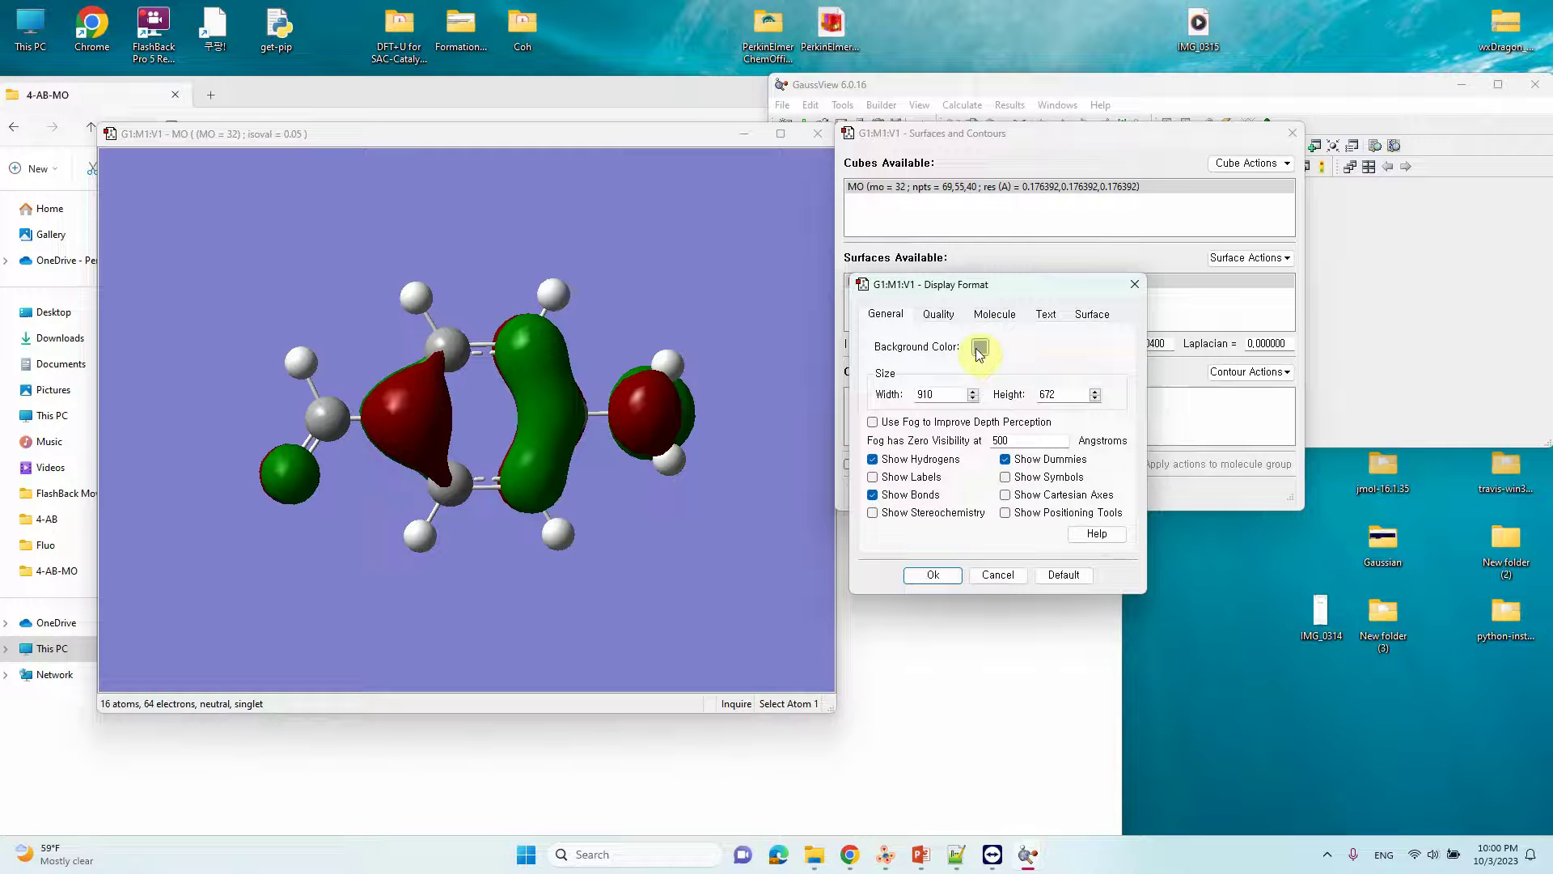
- Try the Ball & Stick and Tube styles for the molecule's high layer, and return it to Ball & Bond Type
click(943, 320)
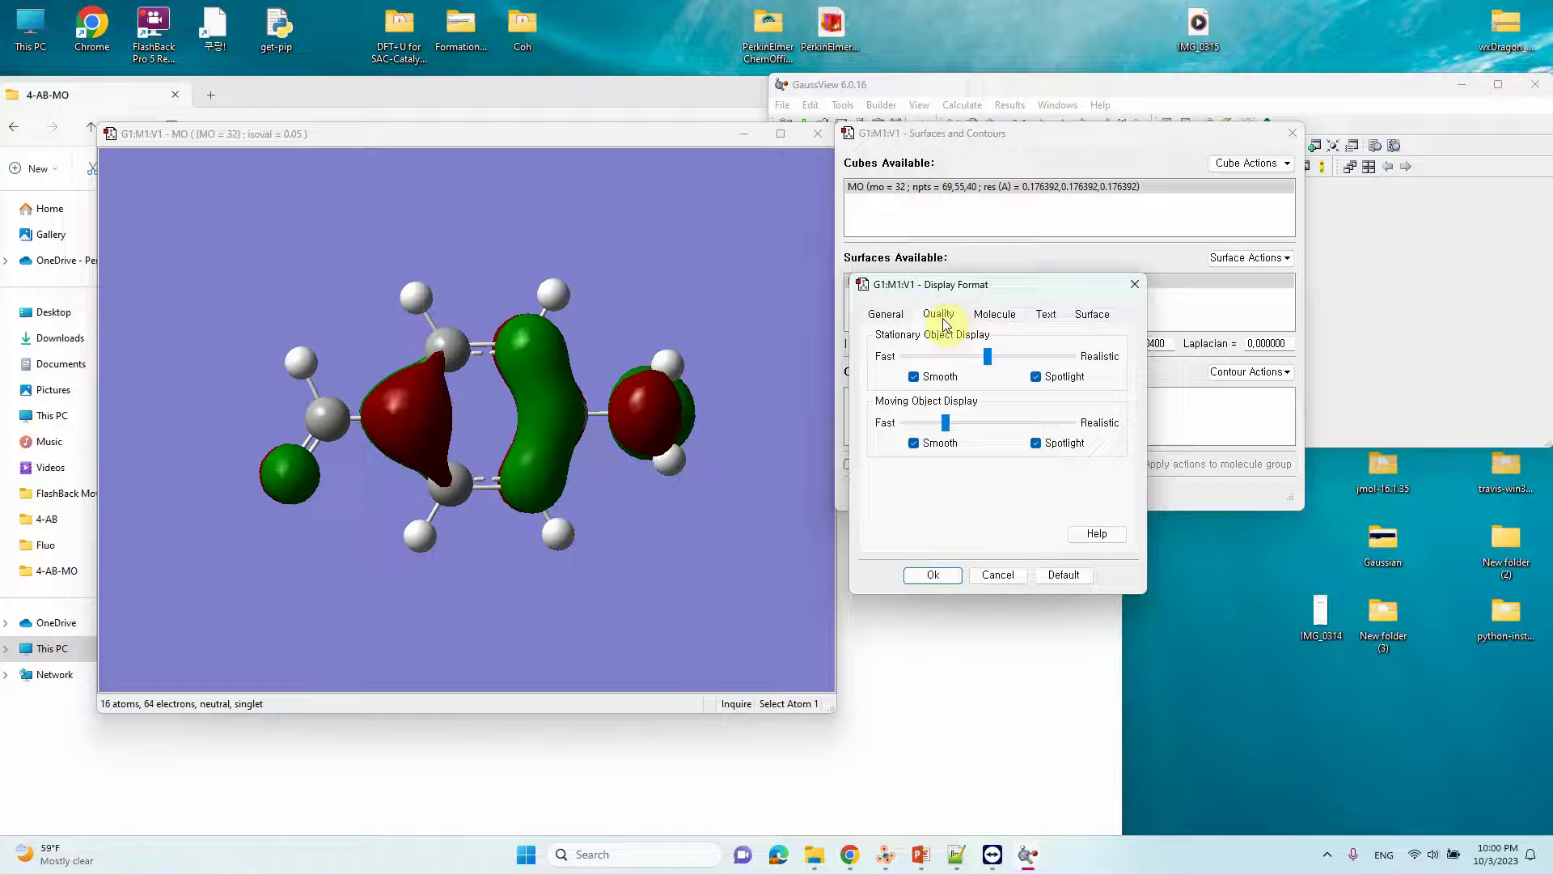
click(983, 315)
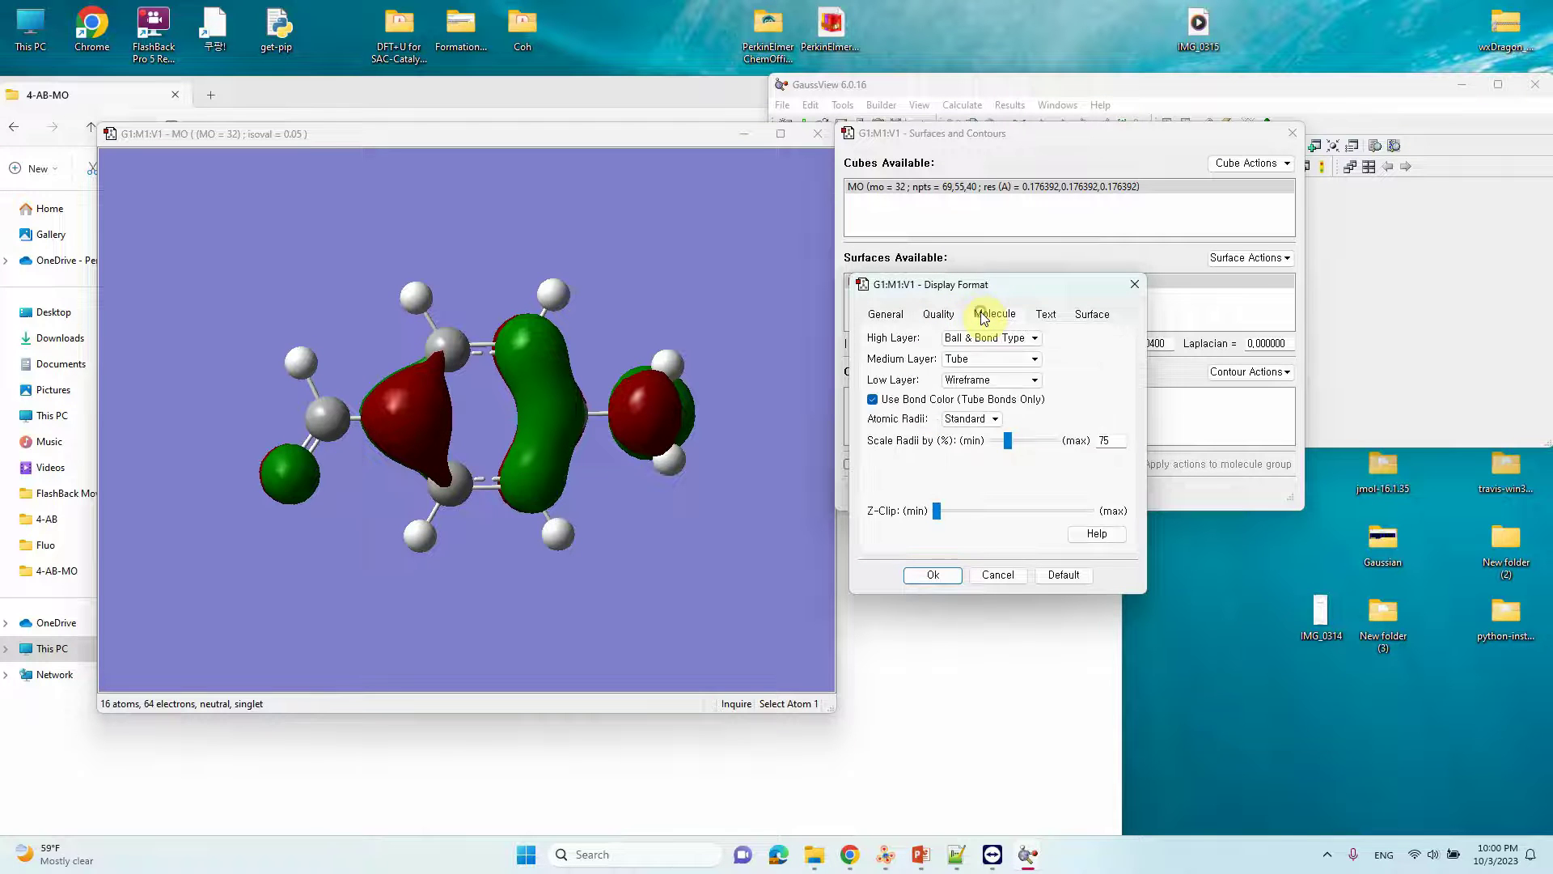
click(990, 338)
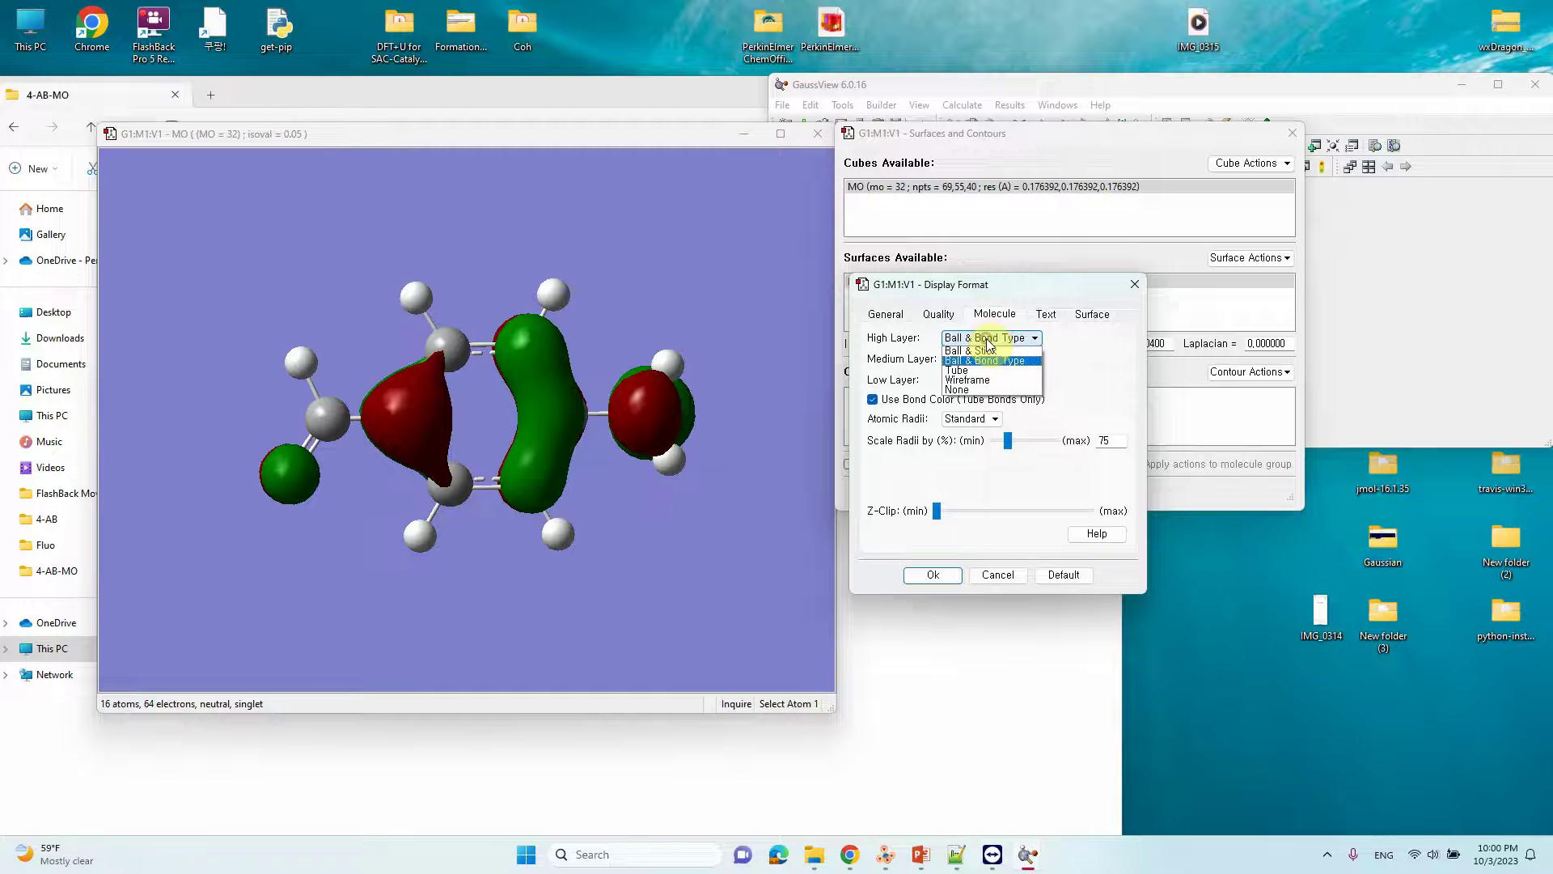
click(988, 353)
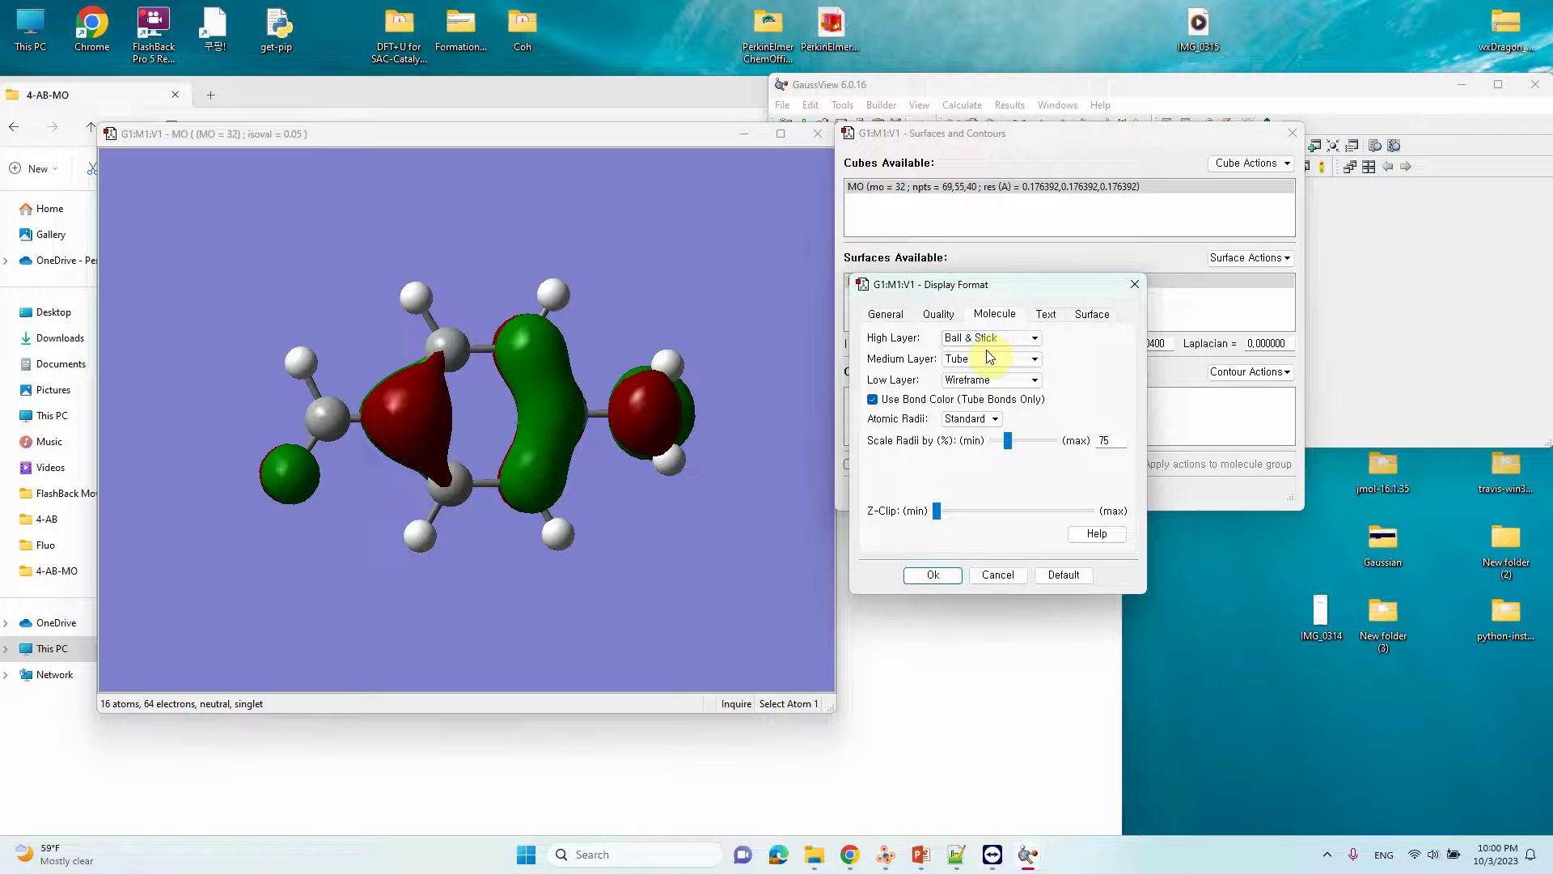
click(987, 342)
click(981, 369)
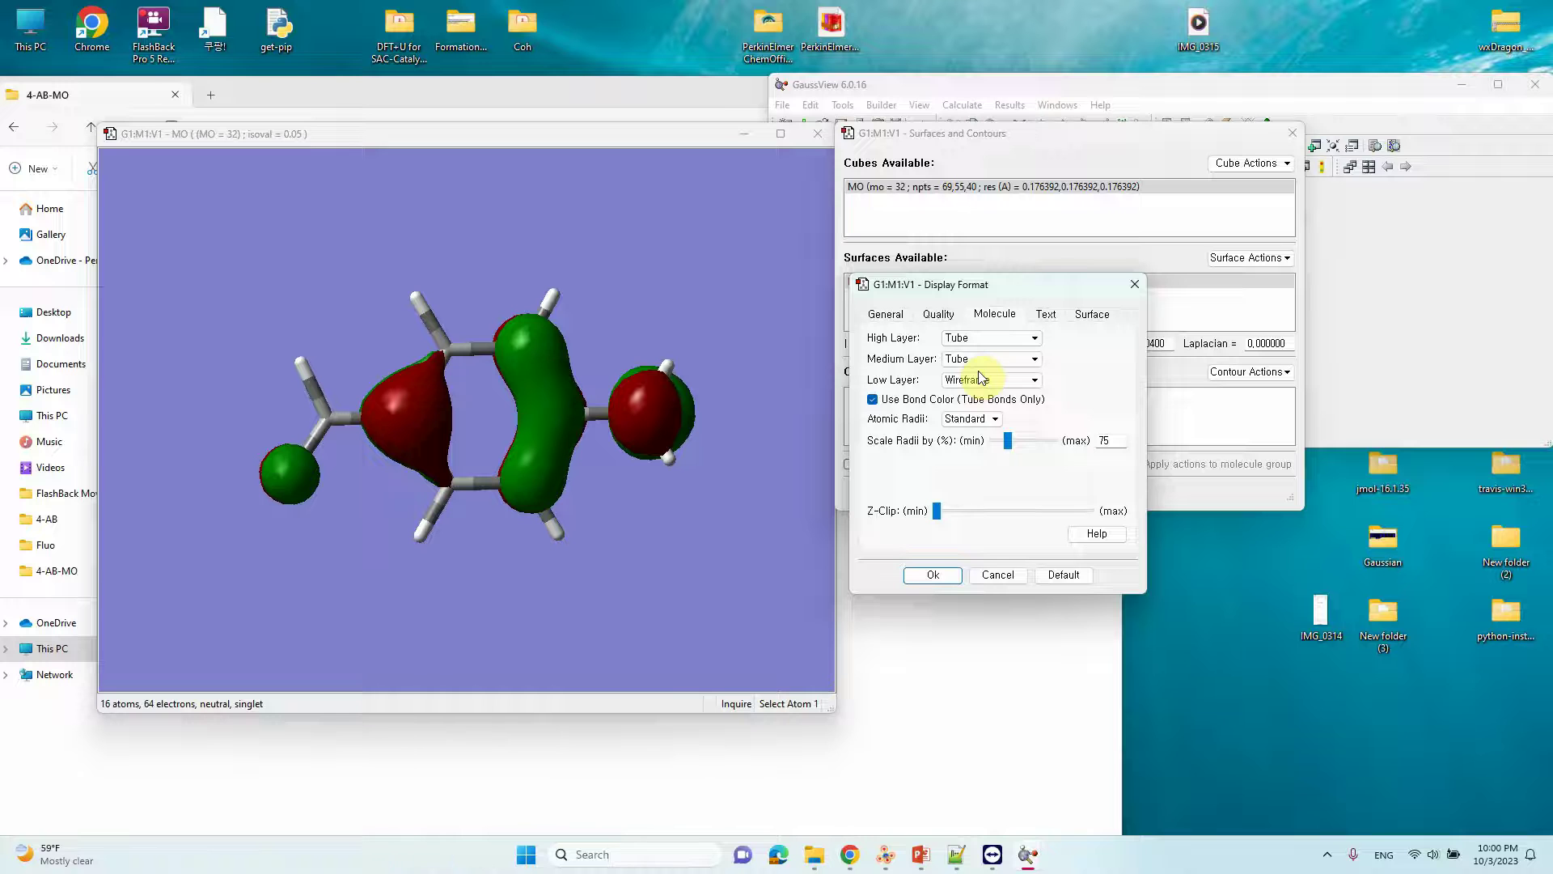
click(989, 338)
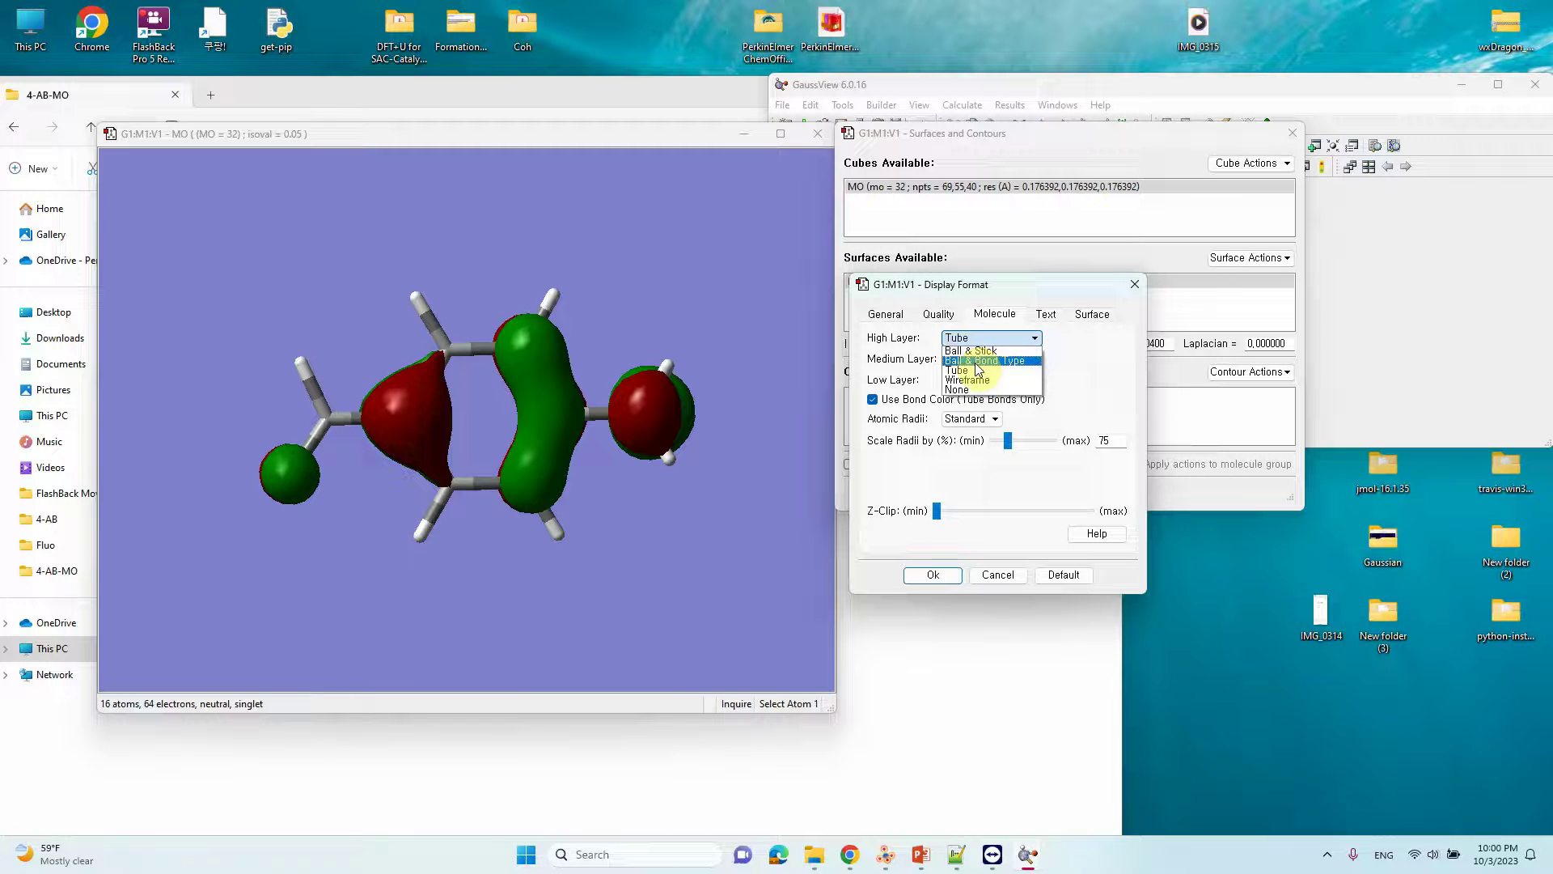
click(976, 362)
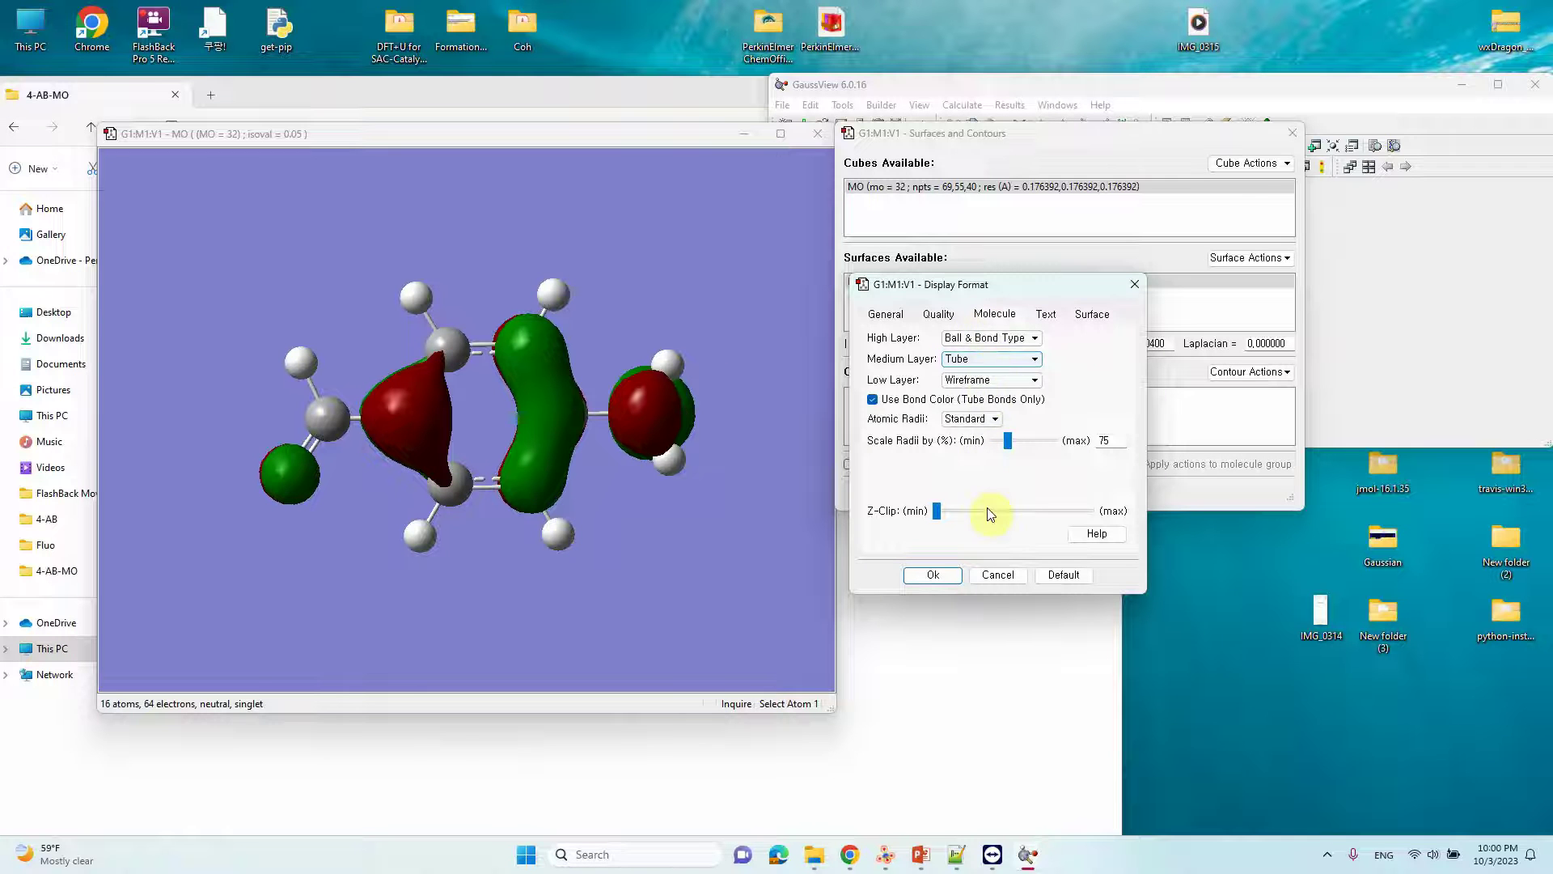
- Try the Mesh and Transparent display formats on the HOMO surface
click(1047, 315)
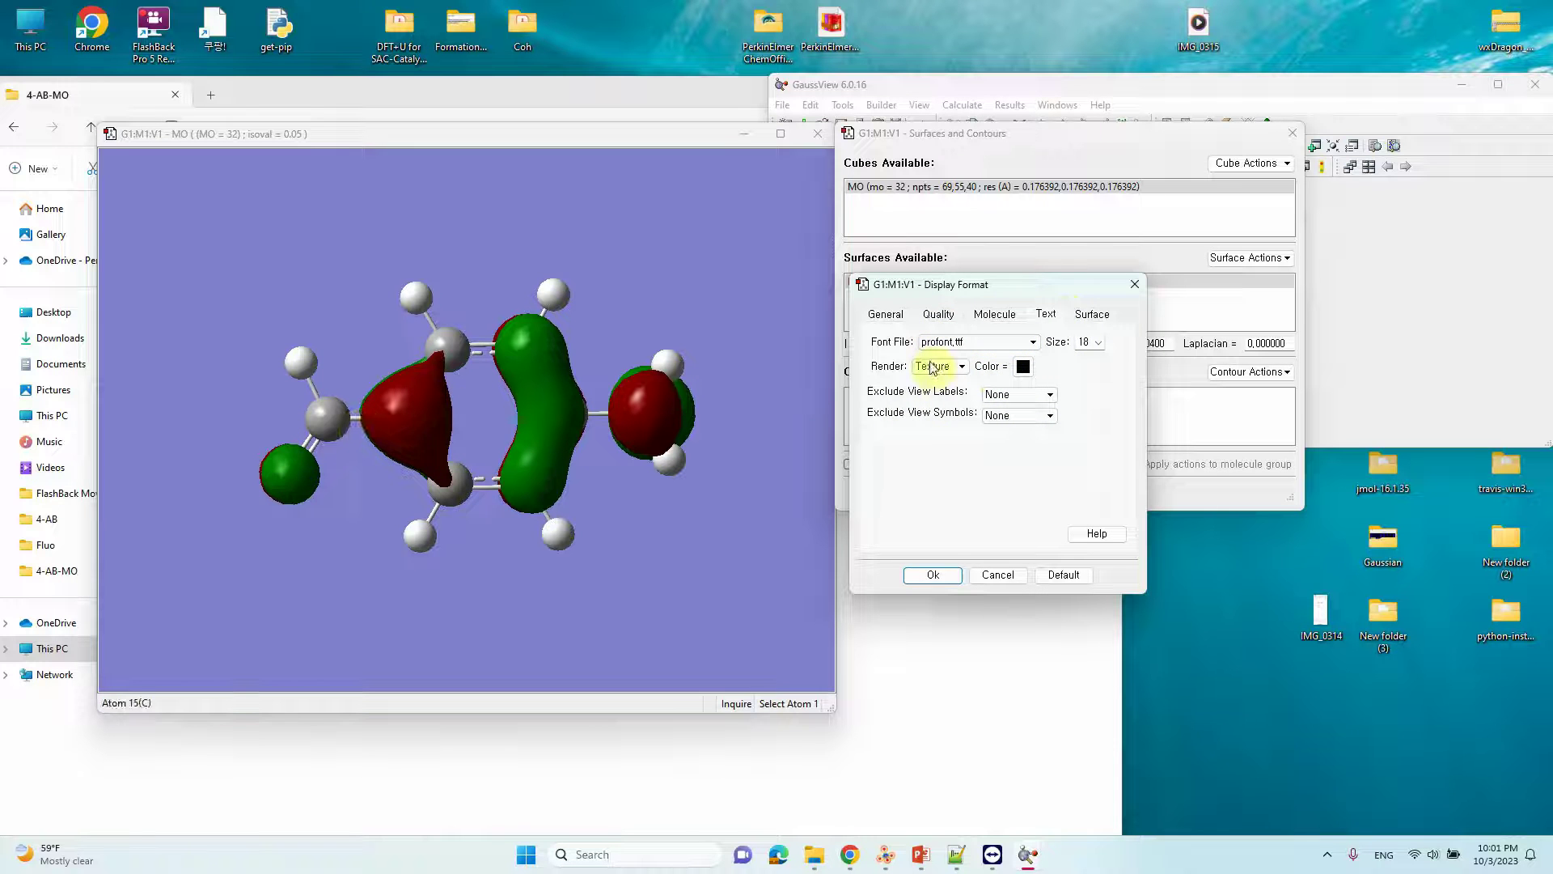
click(1088, 315)
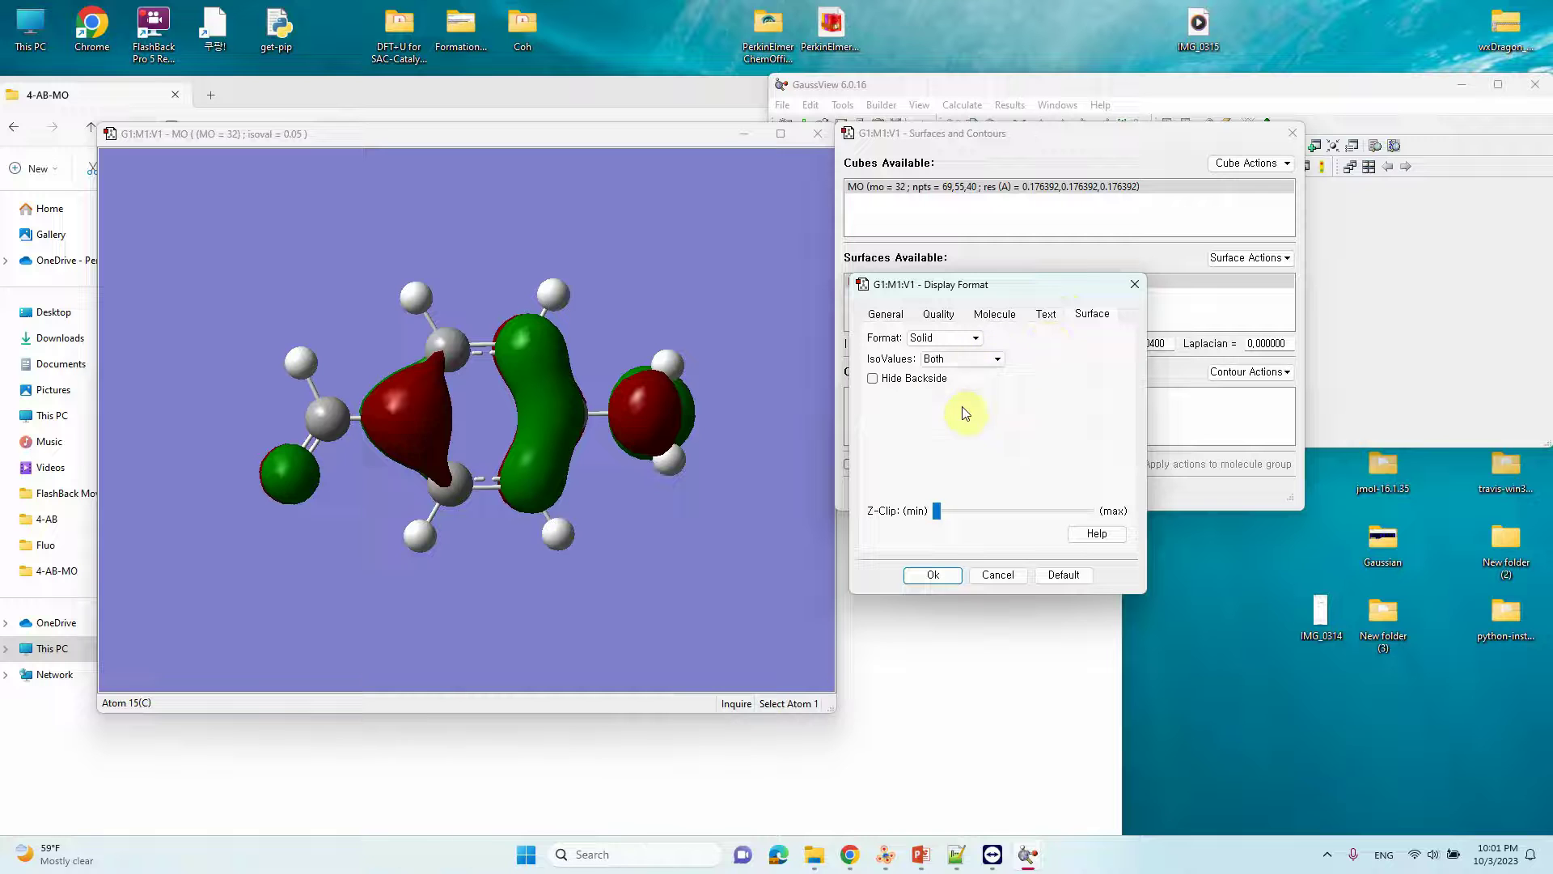
click(969, 339)
click(946, 358)
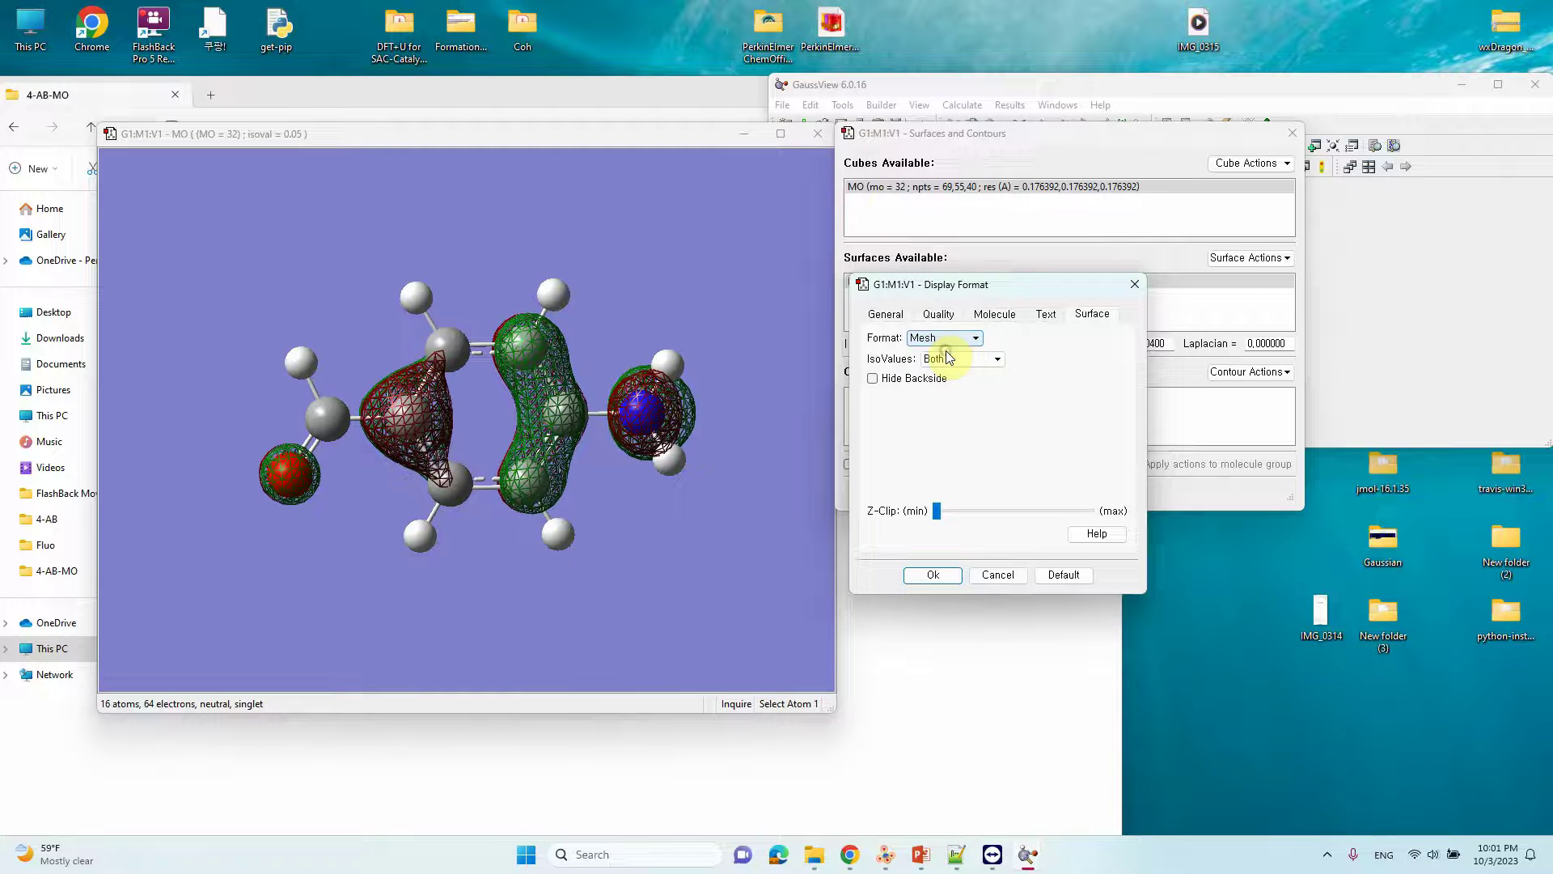
click(946, 337)
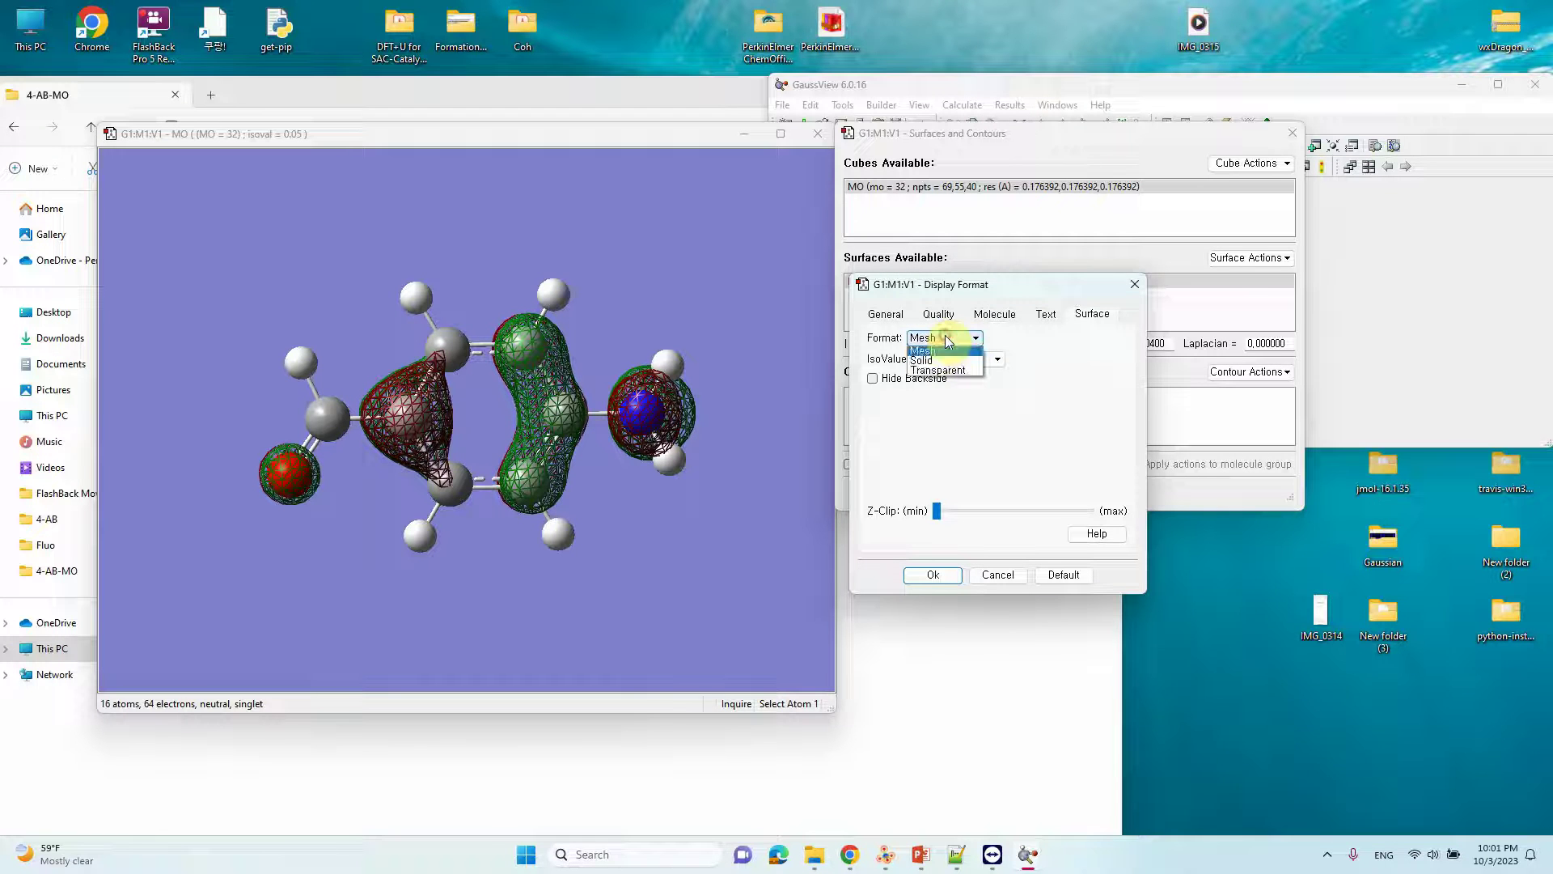
click(947, 373)
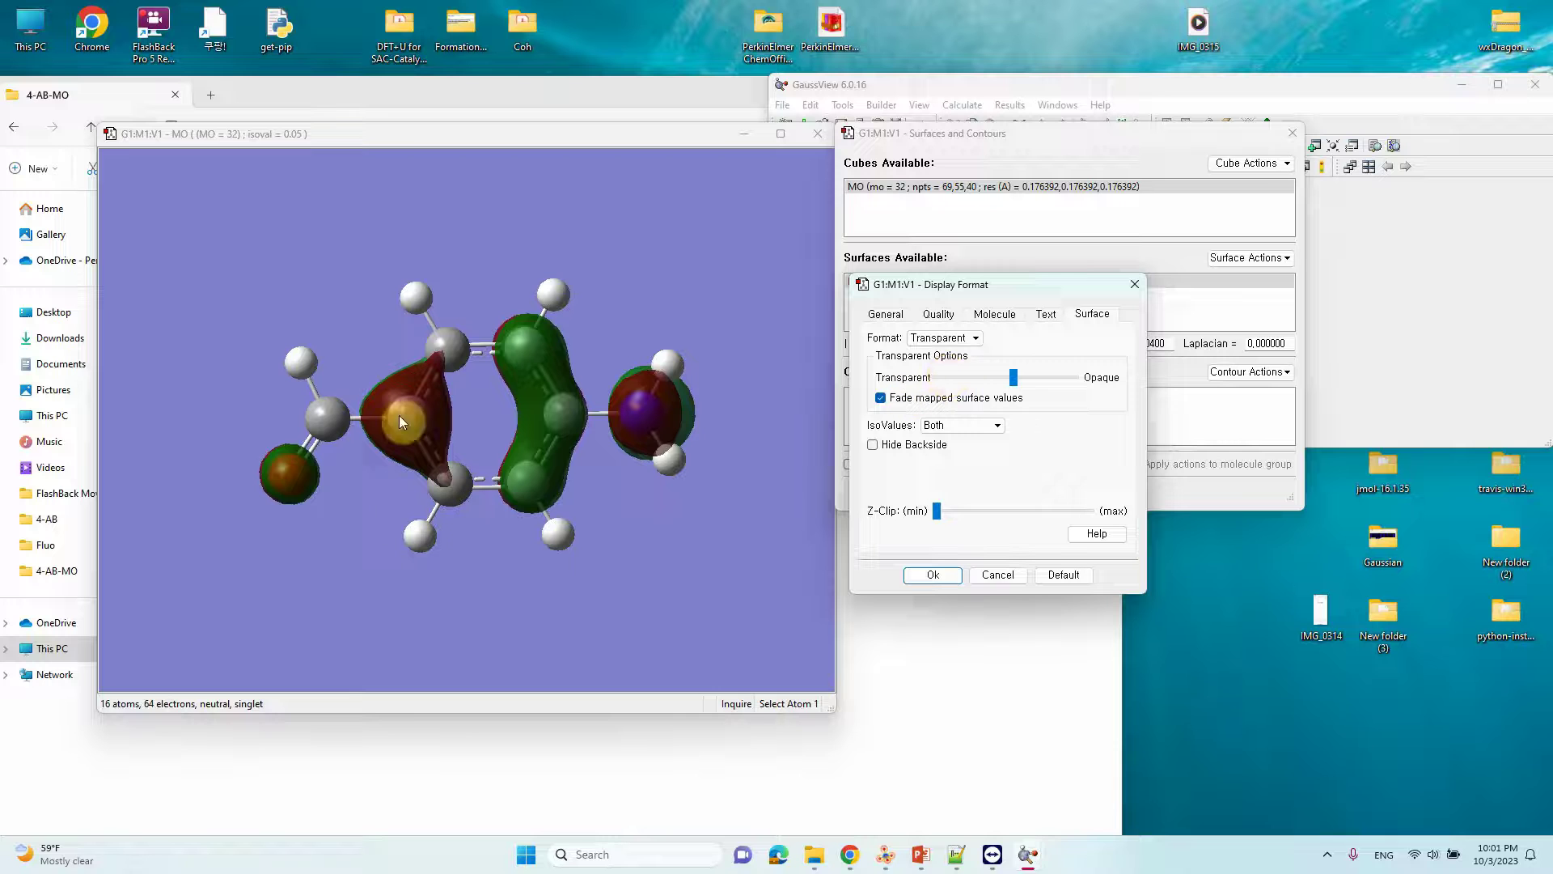
click(443, 585)
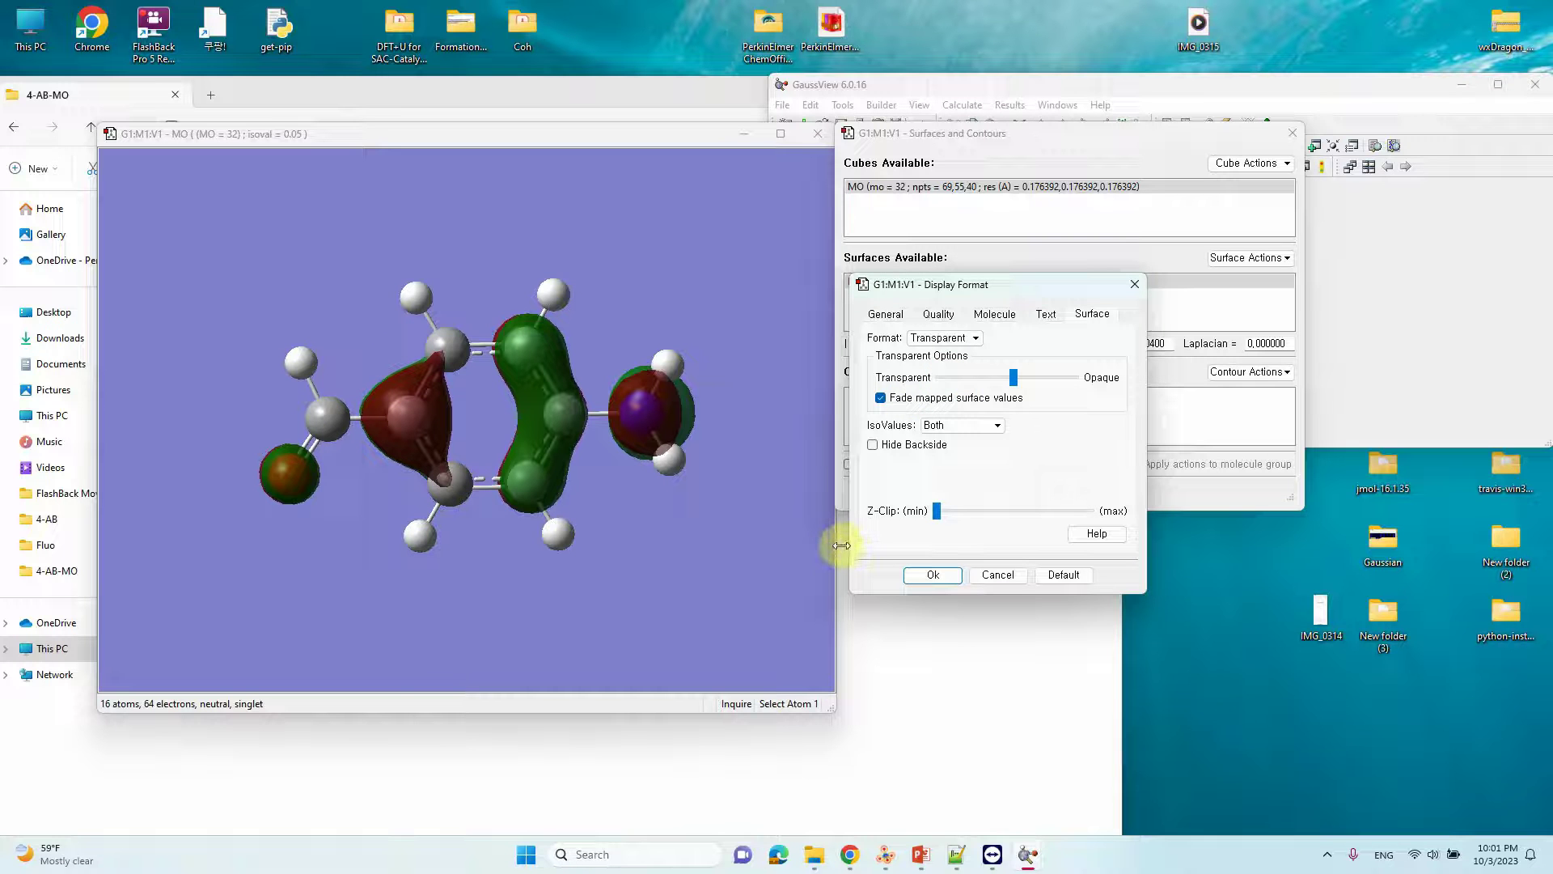
- Set the surface format back to Solid and accept the display format settings
click(954, 338)
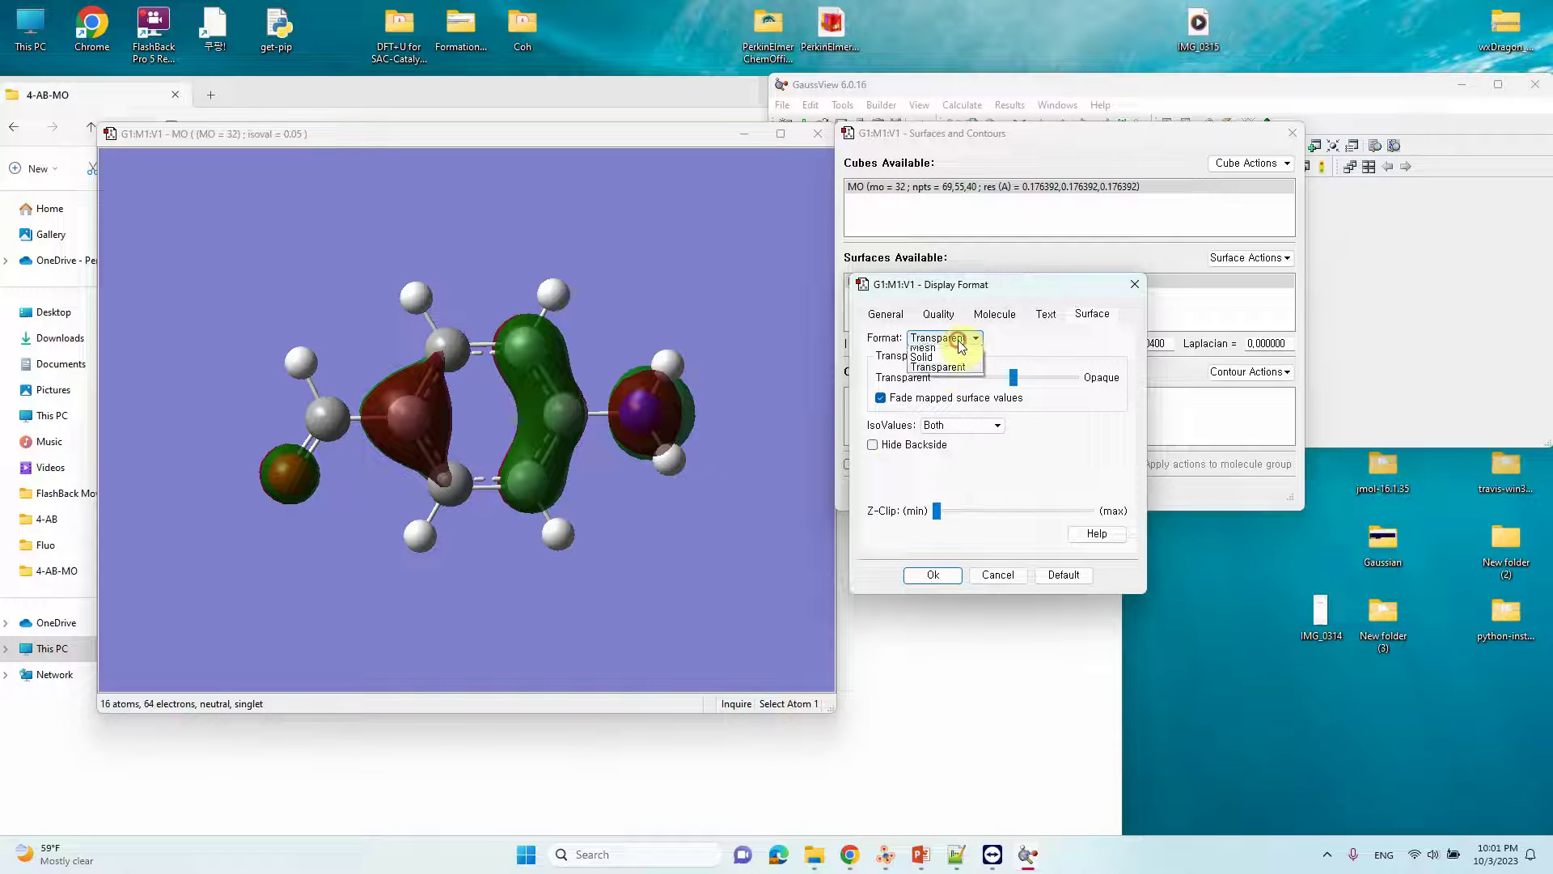
click(953, 360)
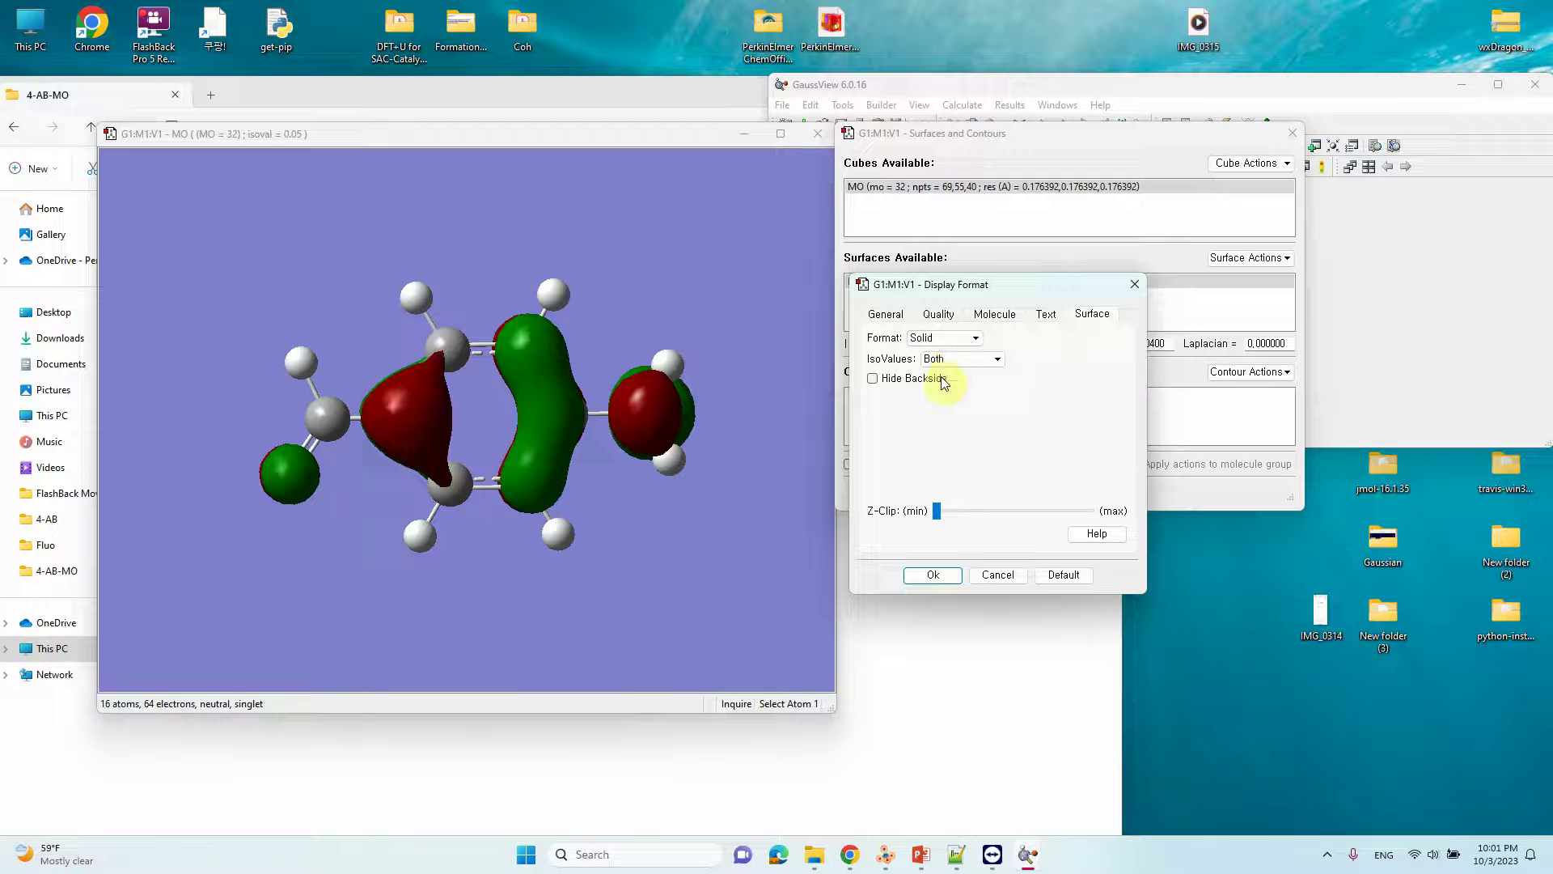
click(933, 574)
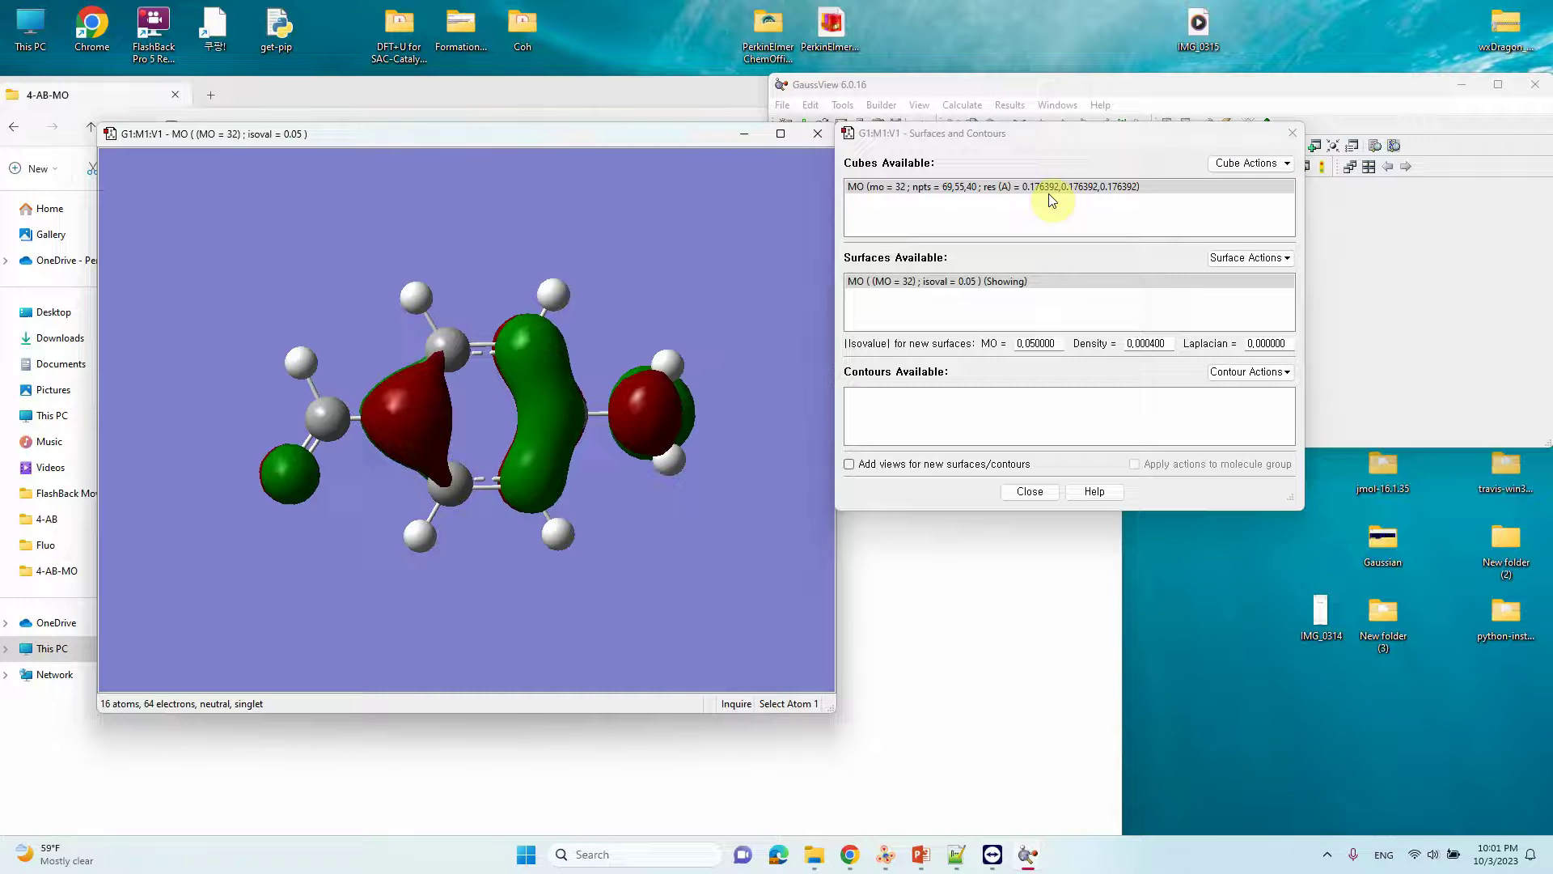
- Save the HOMO cube as 4AB-MO_homo32.cub in the 4-AB-MO folder, replacing the existing file
click(1282, 163)
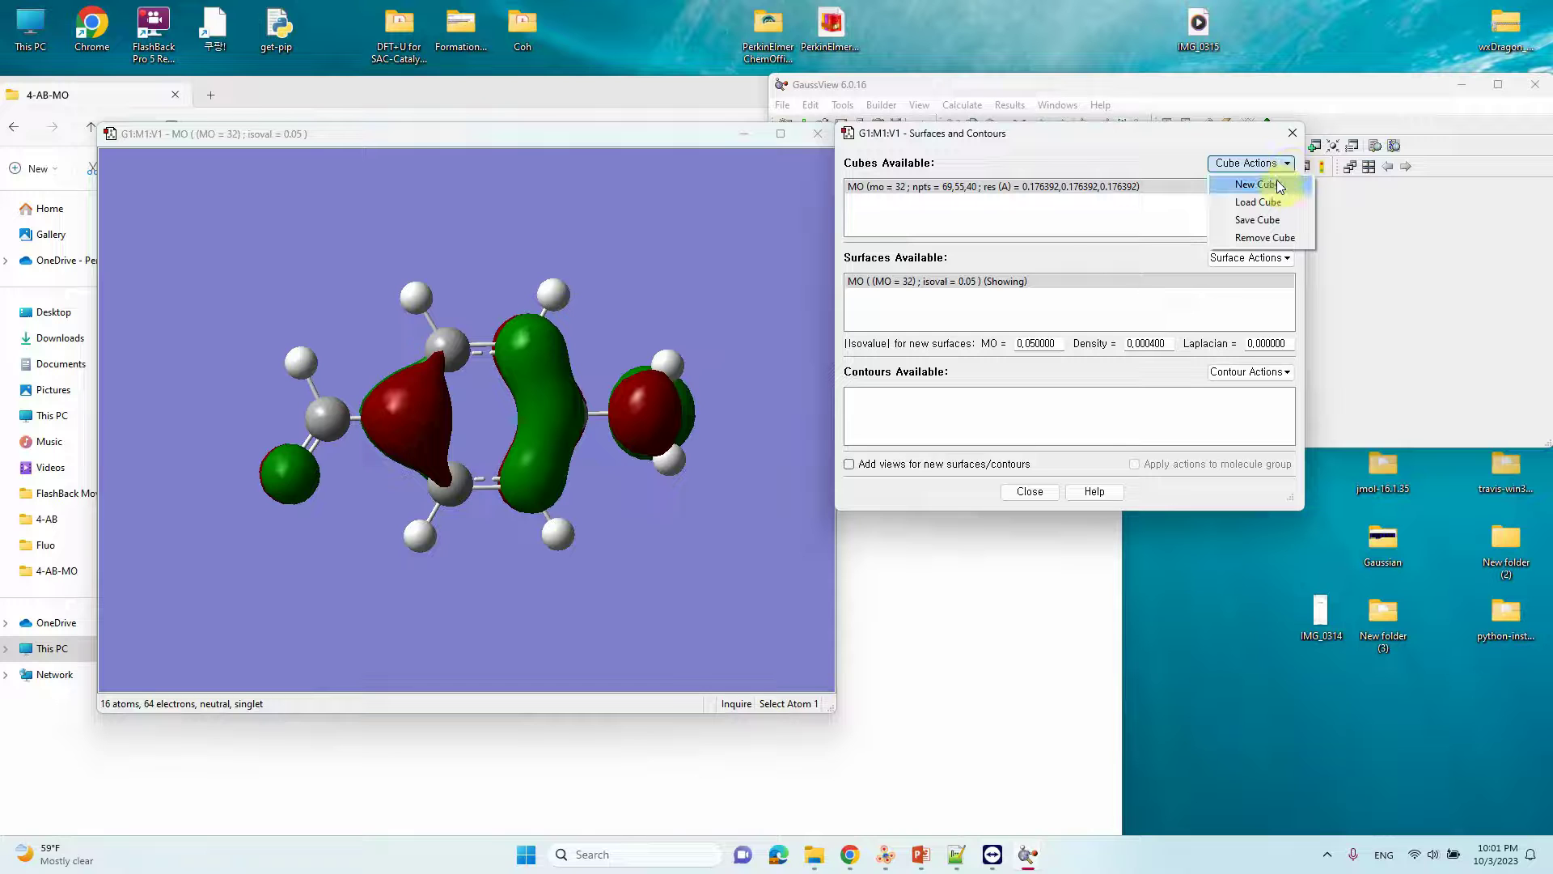
click(1259, 220)
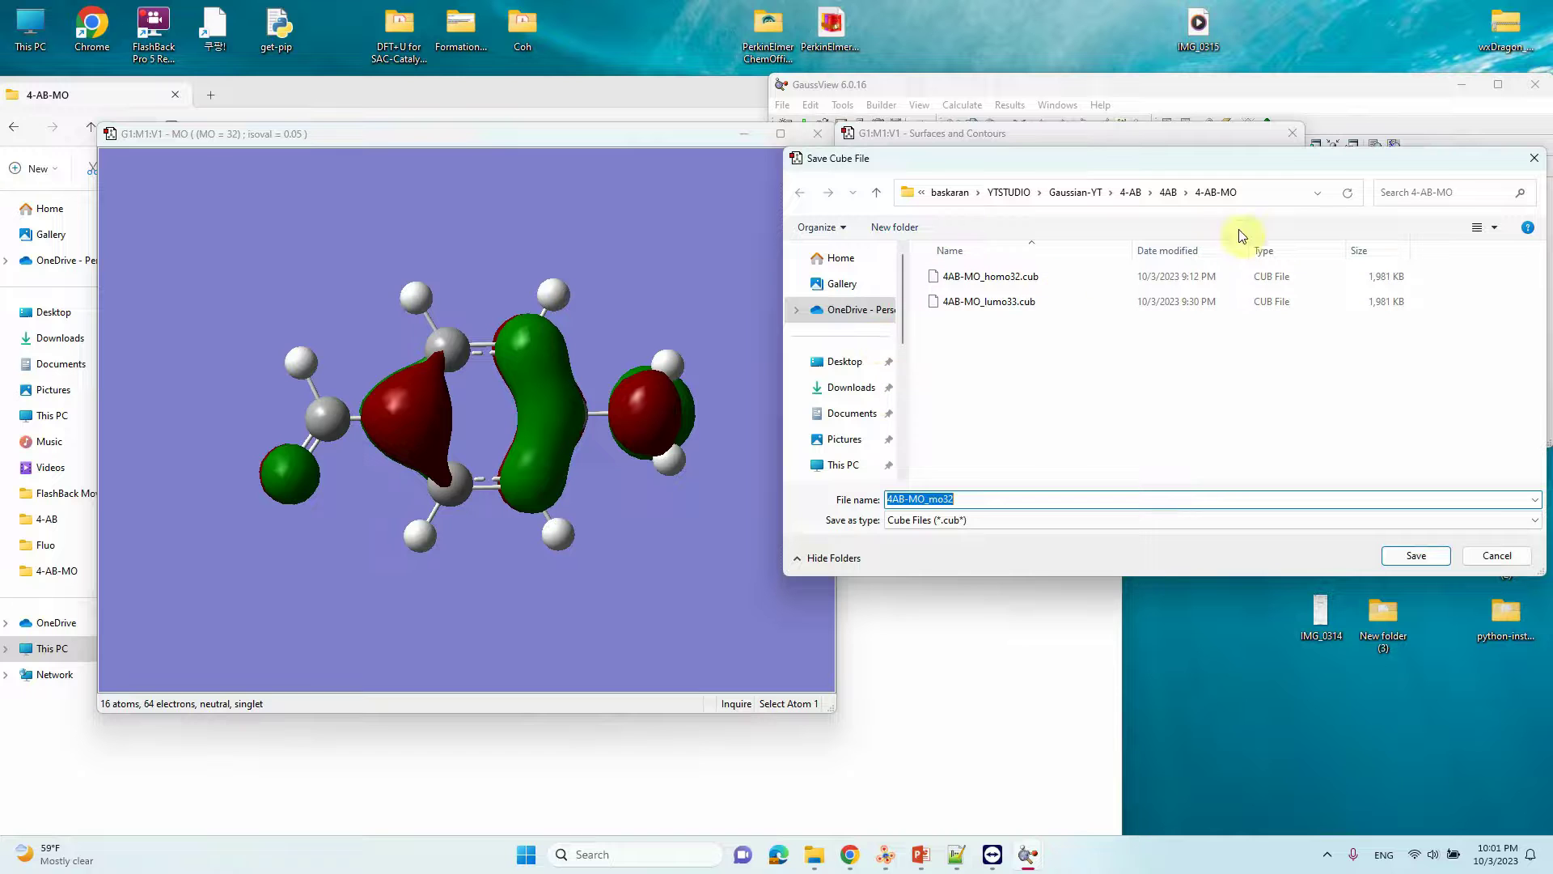
click(1004, 282)
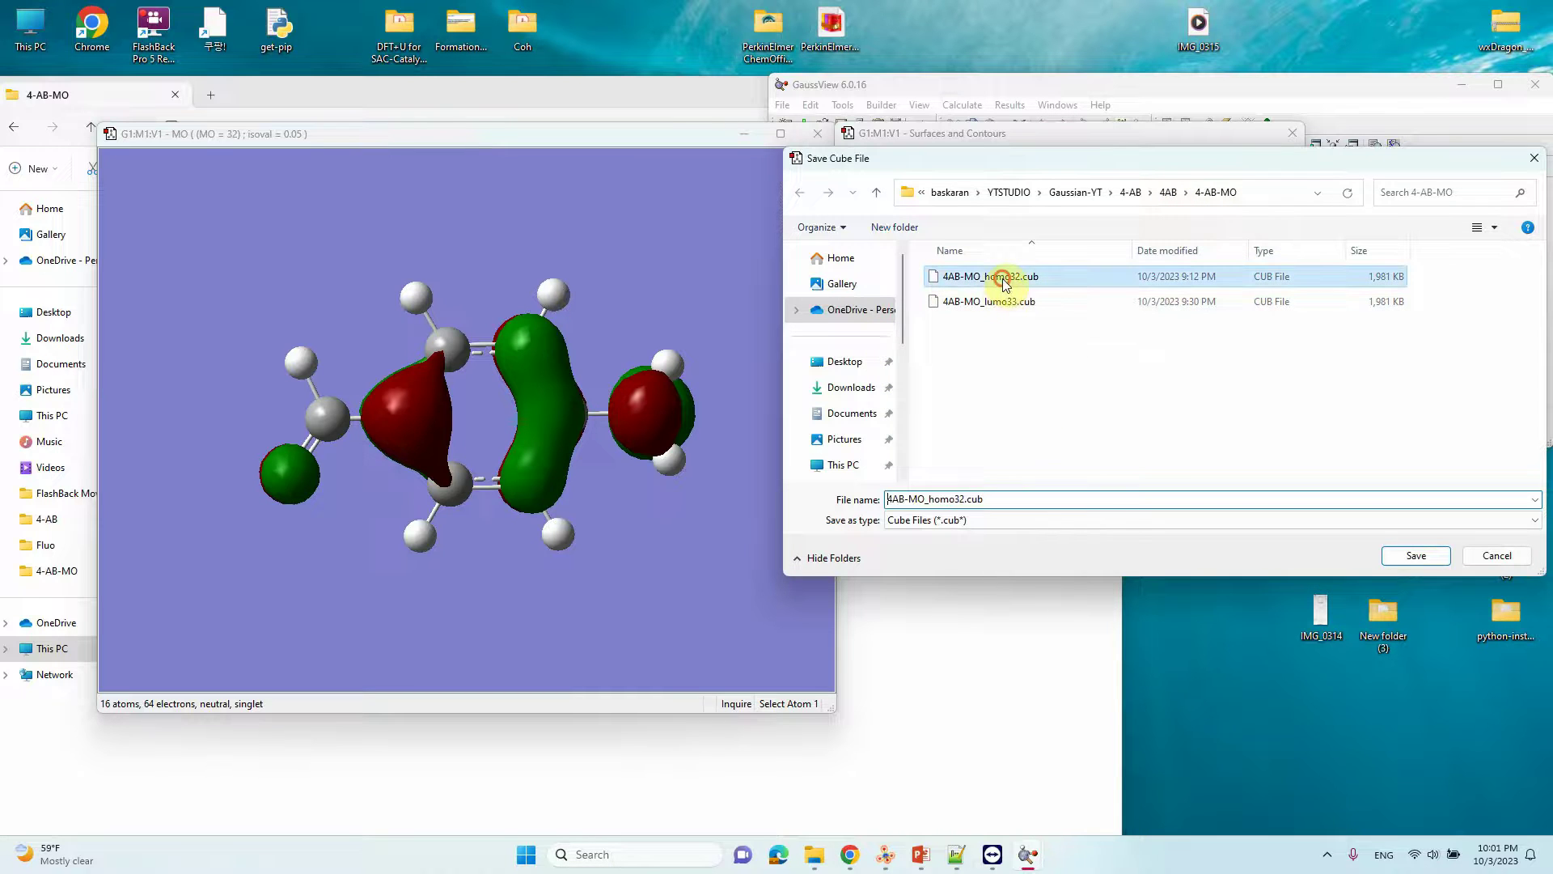
click(1402, 555)
click(886, 453)
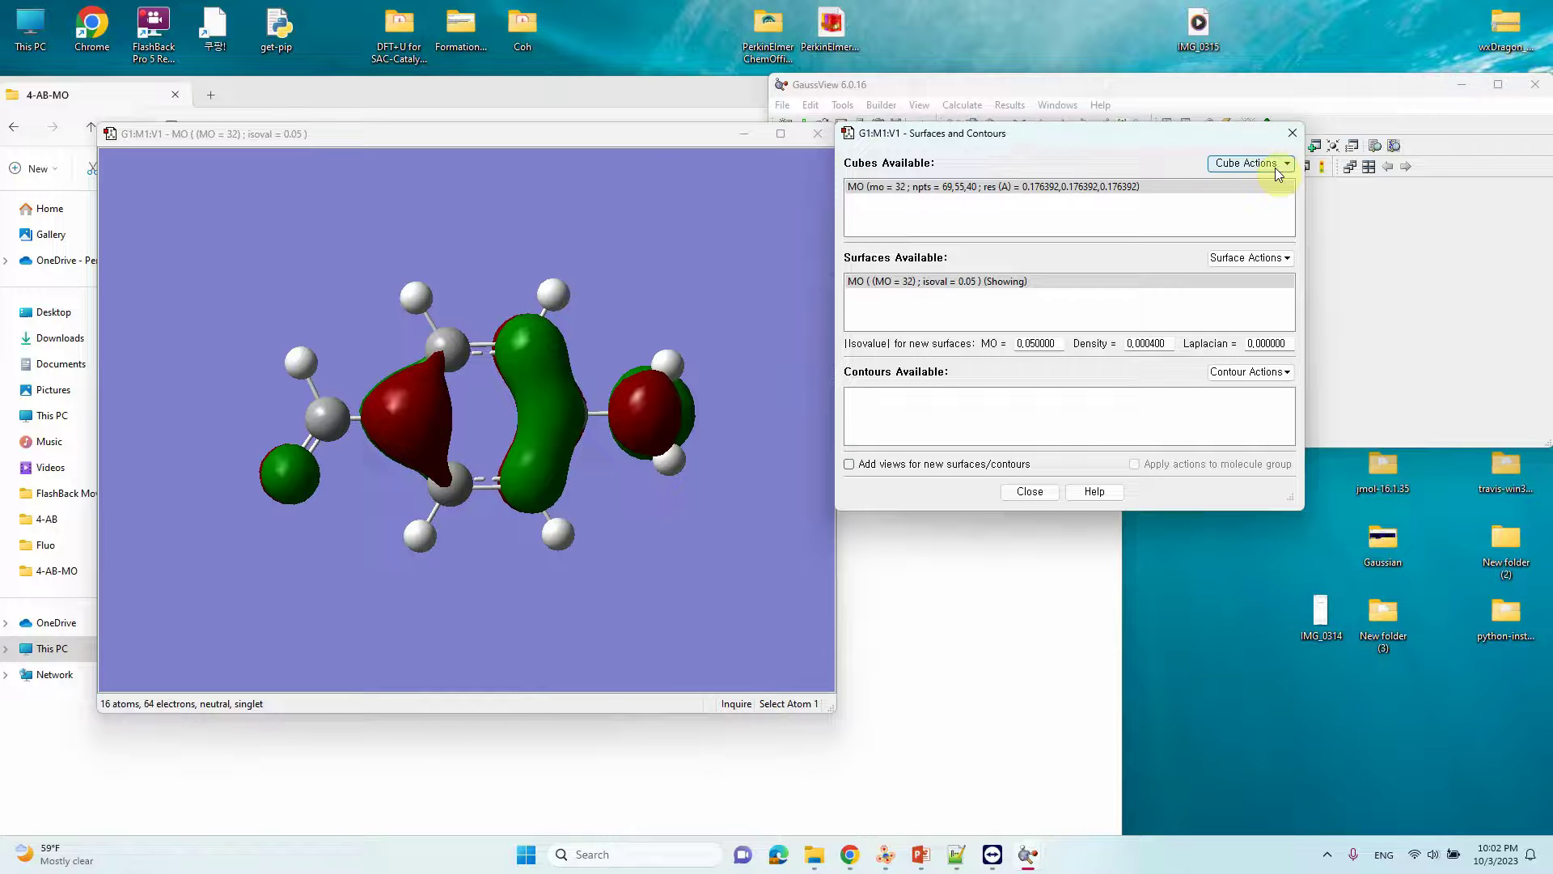
- Save an image of the HOMO view as the JPEG file HOMO-New.jpg in the 4-AB-MO folder
click(682, 219)
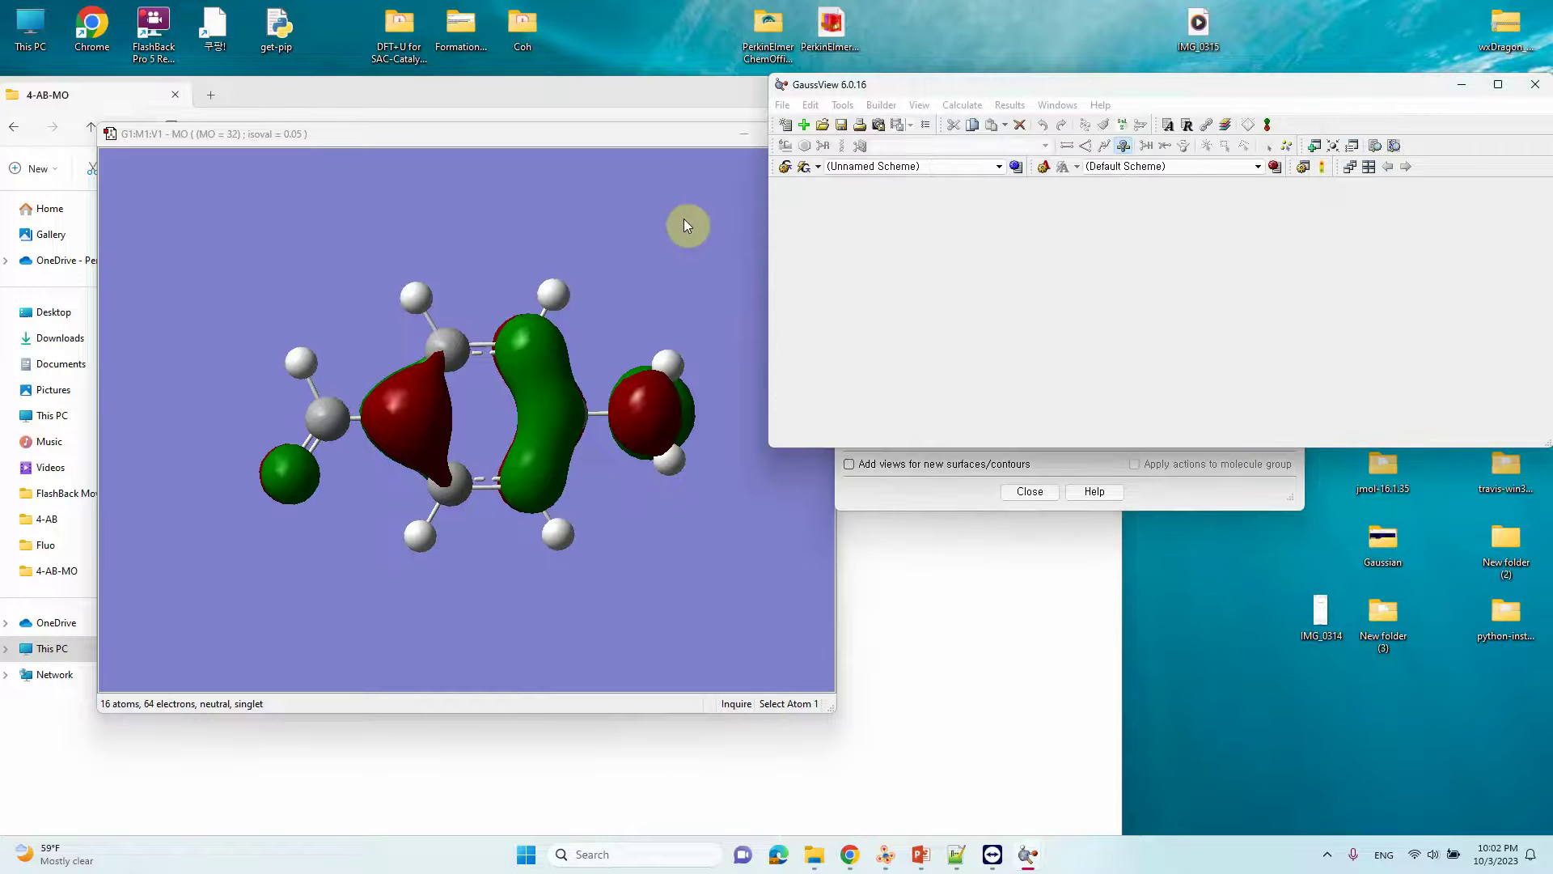
click(787, 107)
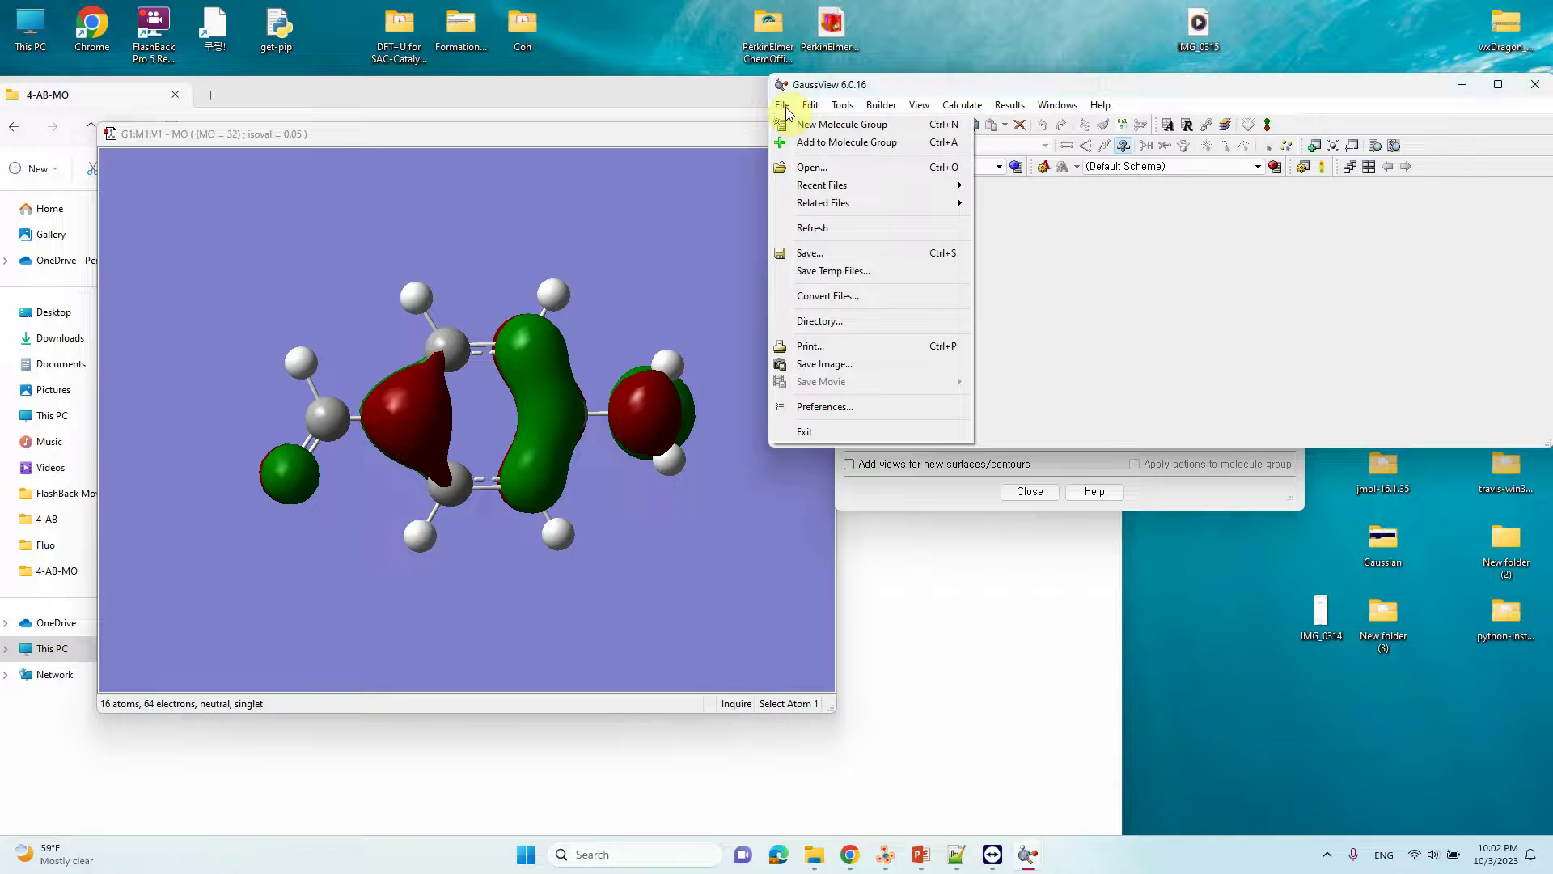
mouse_move(831, 188)
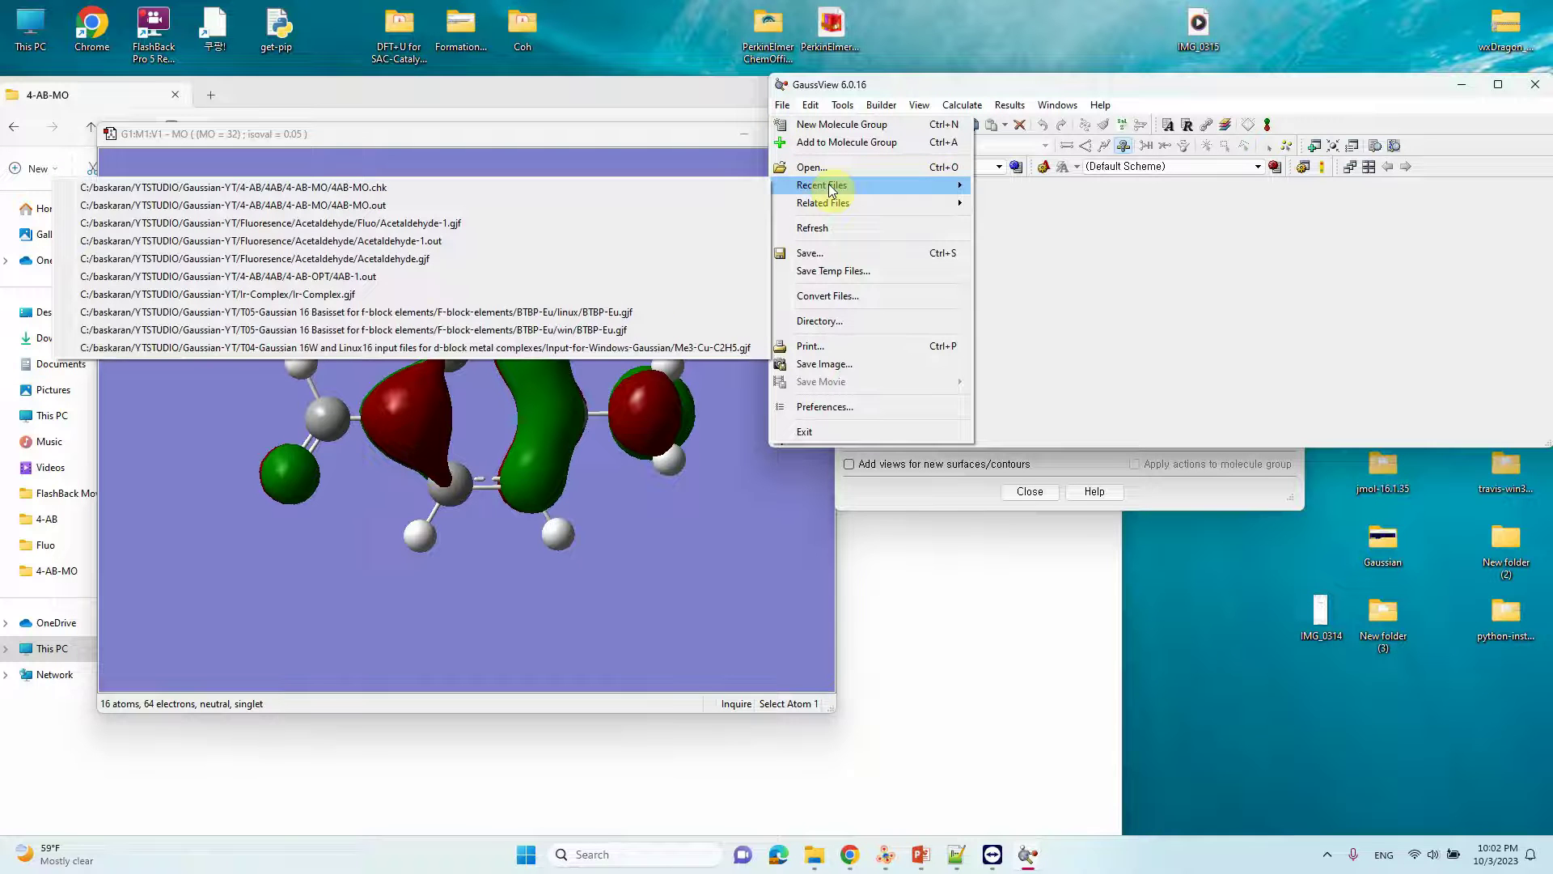
click(817, 364)
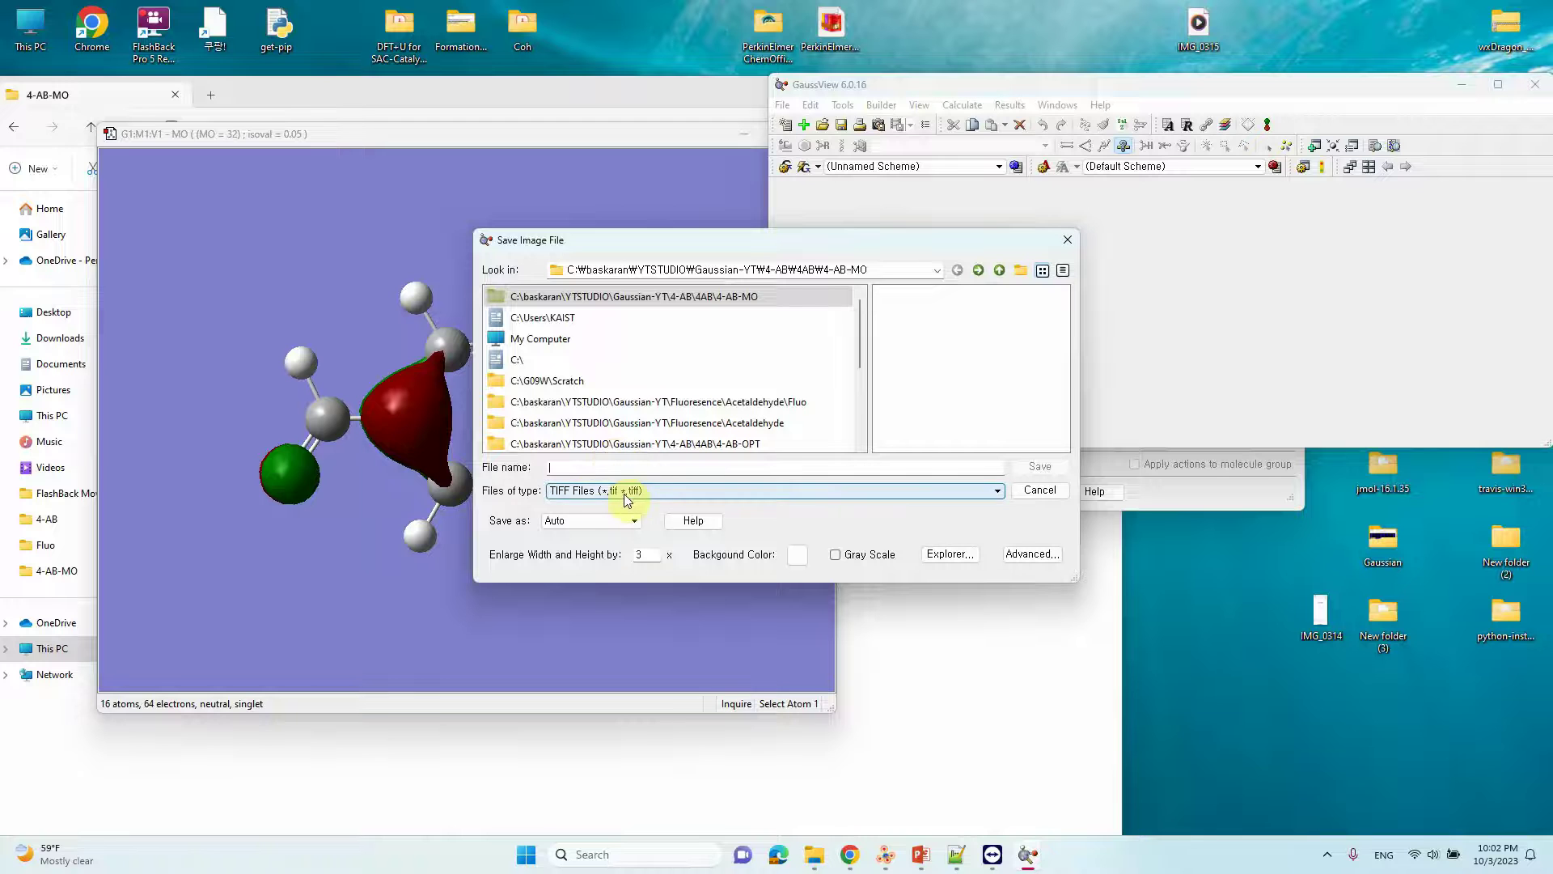
click(590, 495)
click(595, 524)
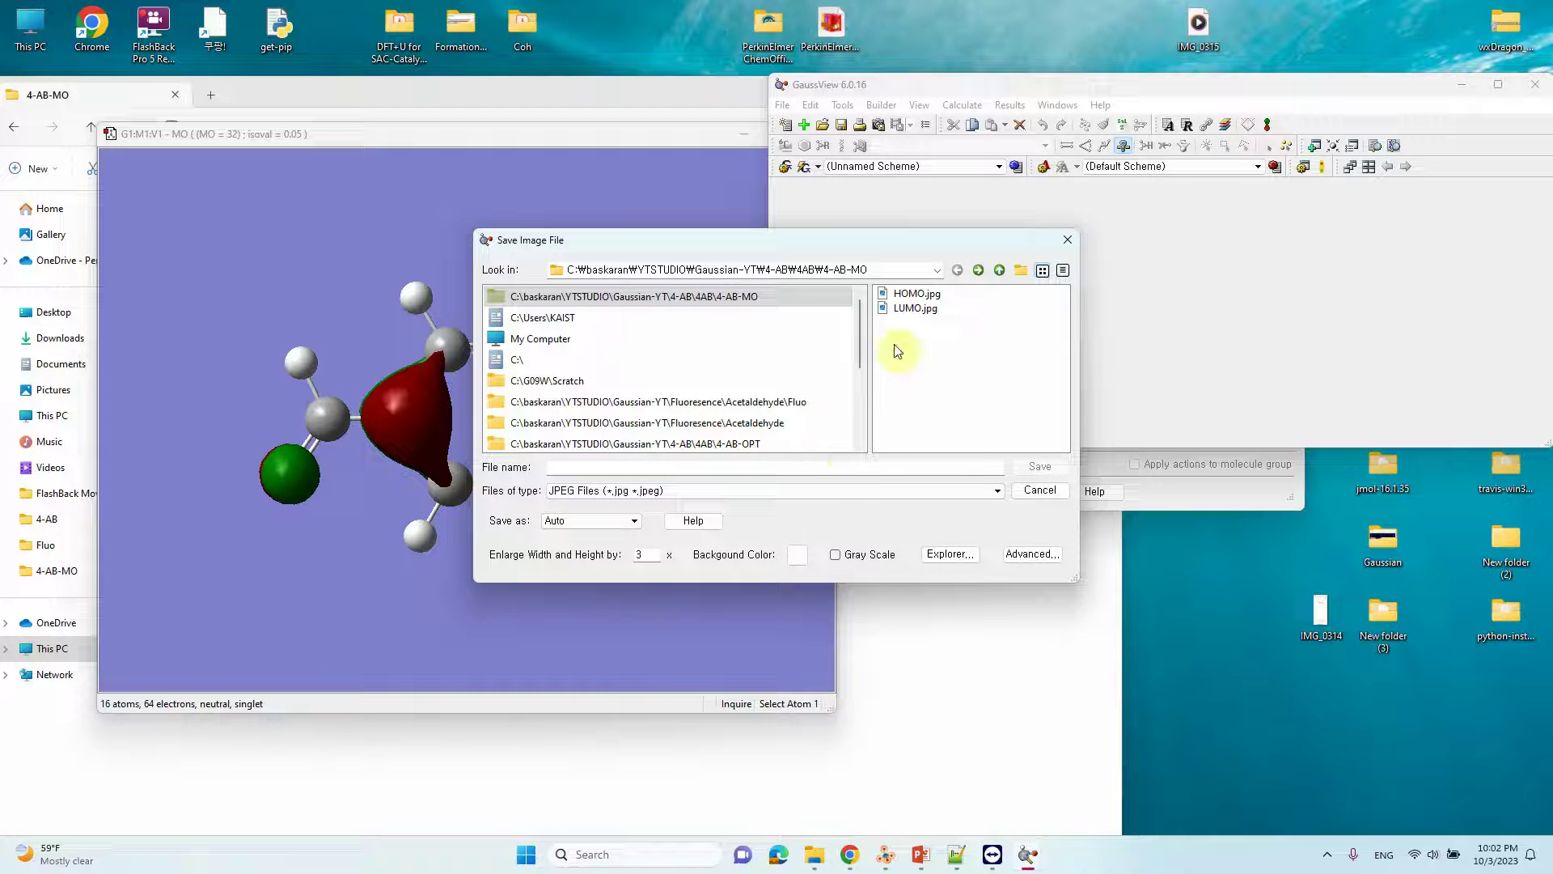
click(914, 294)
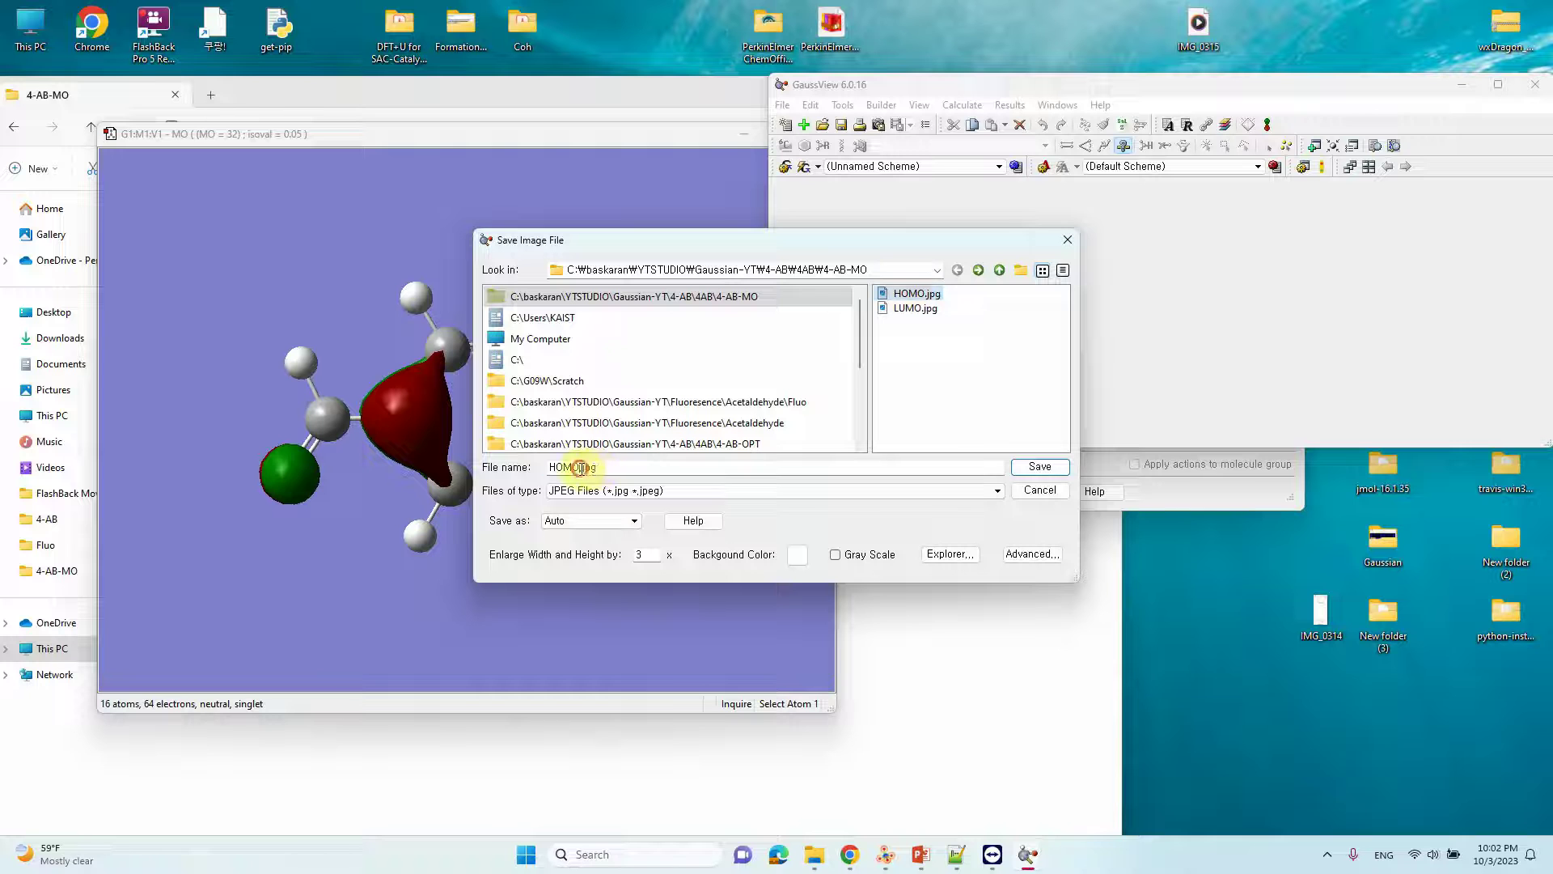
click(572, 468)
text(-New)
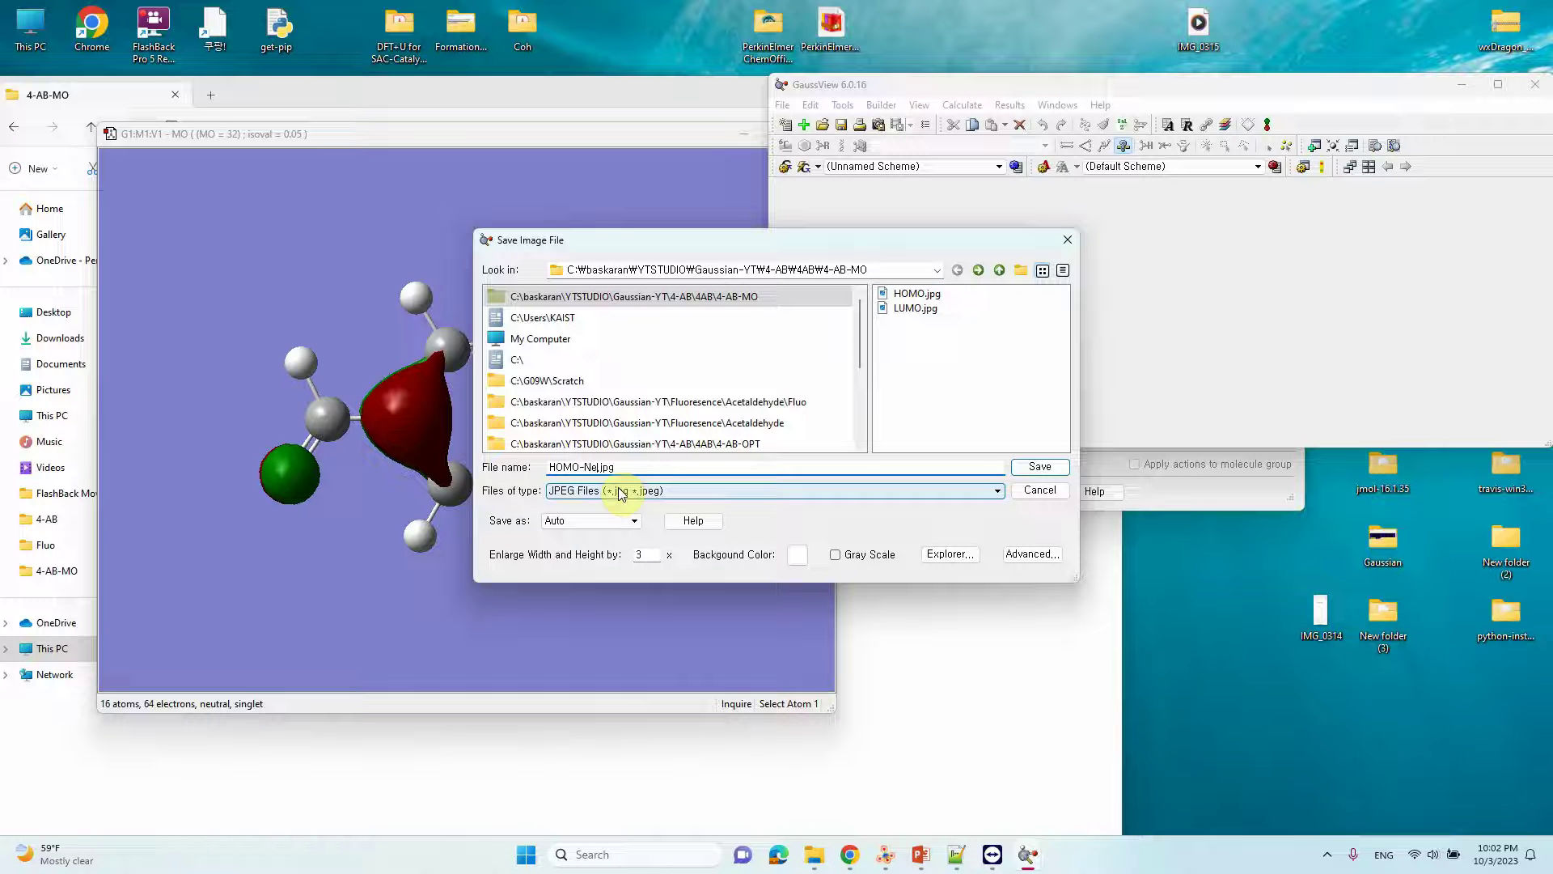
click(1041, 467)
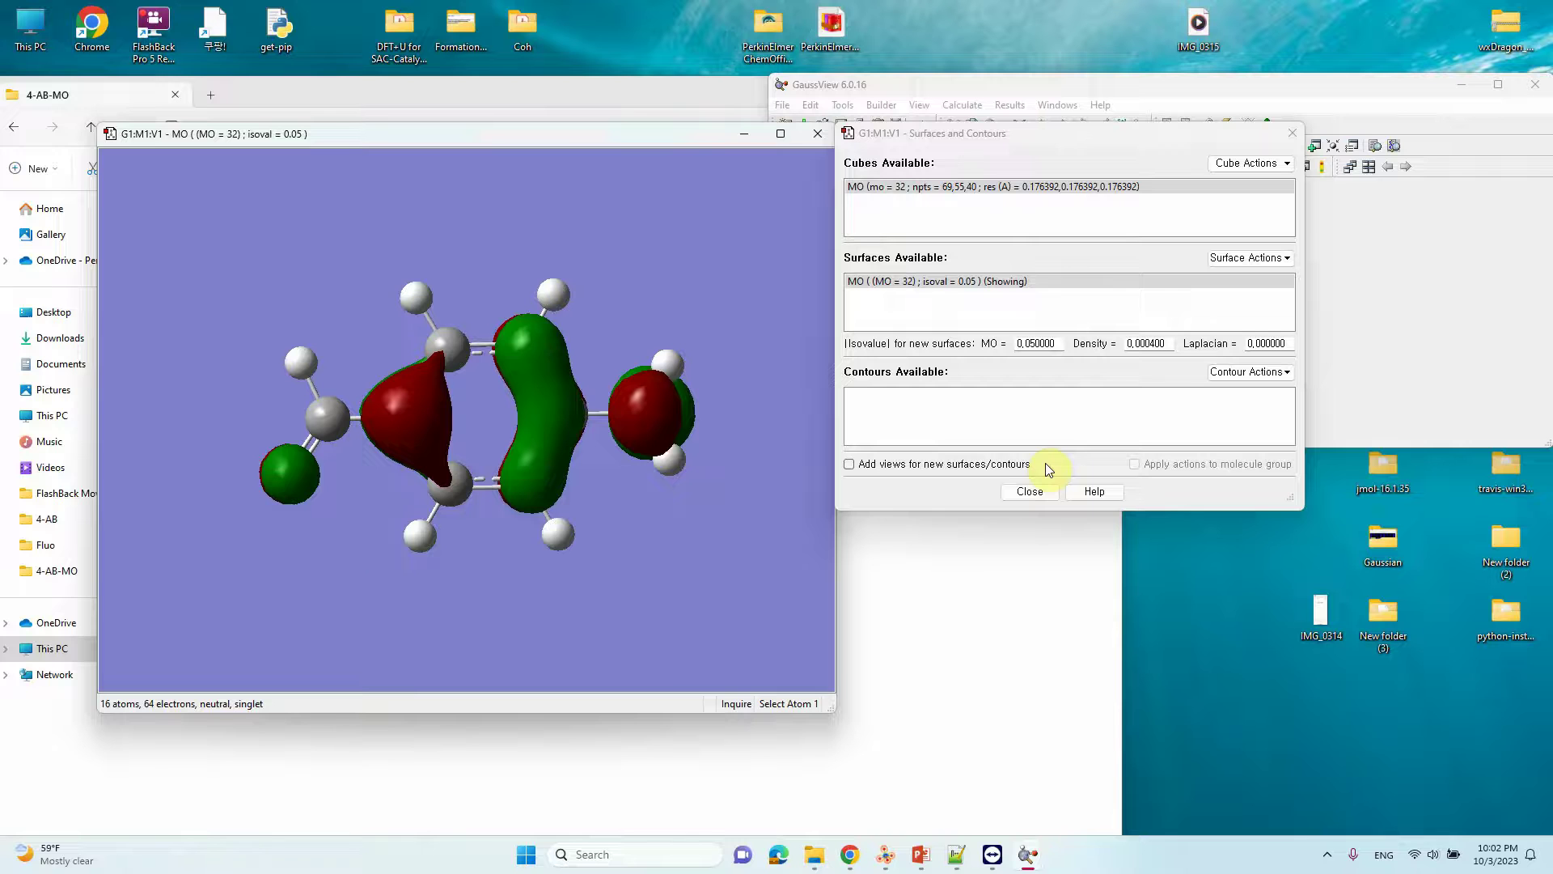
- Switch to File Explorer, view the saved HOMO-New image, and put the image and folder windows away
click(558, 100)
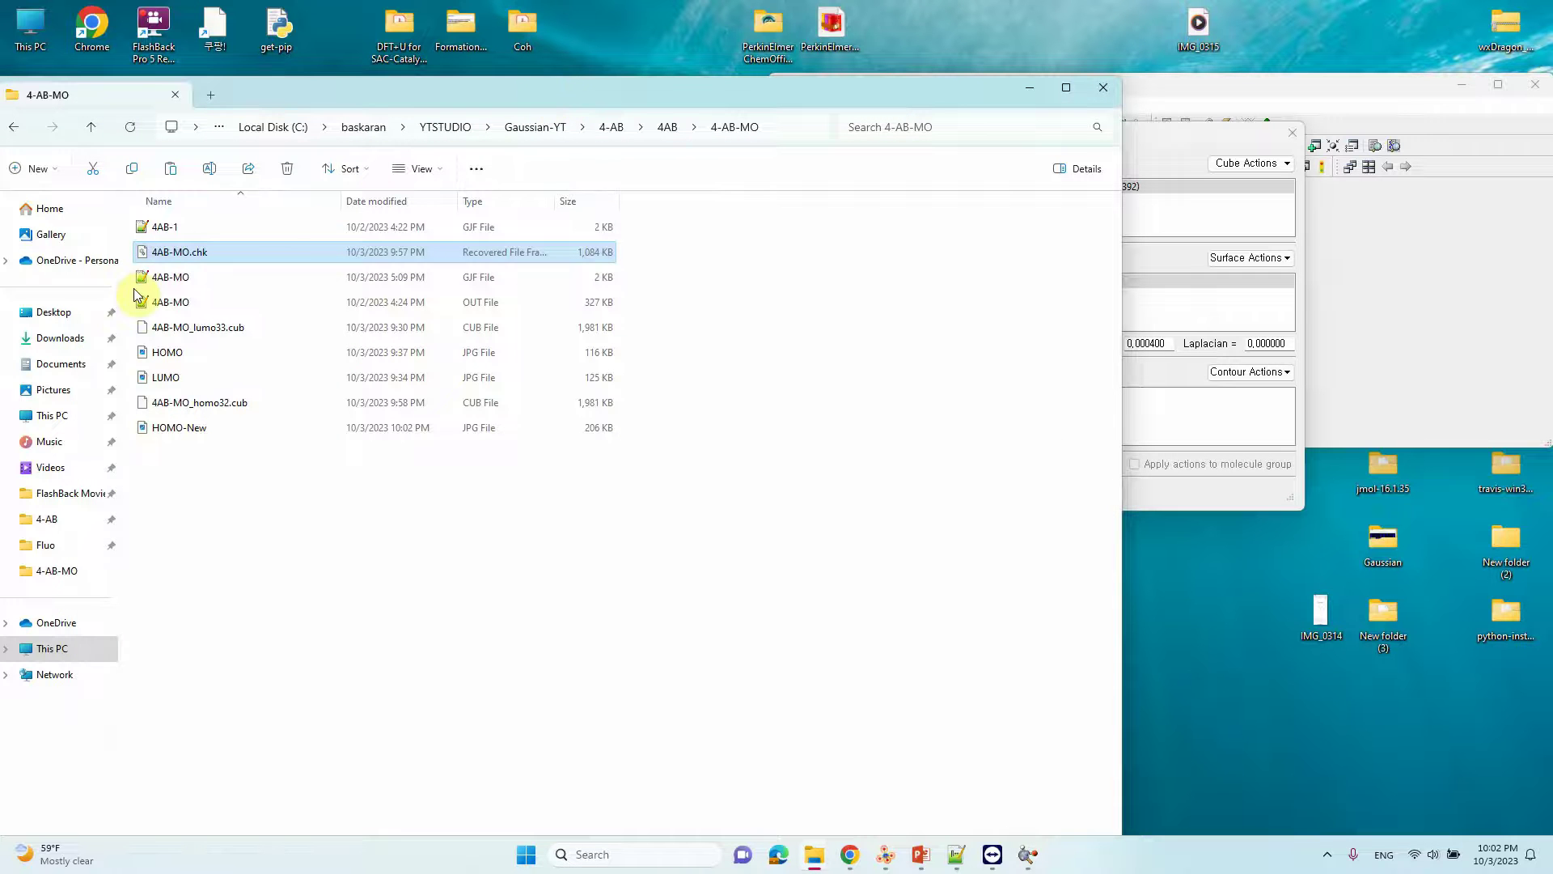
double_click(196, 427)
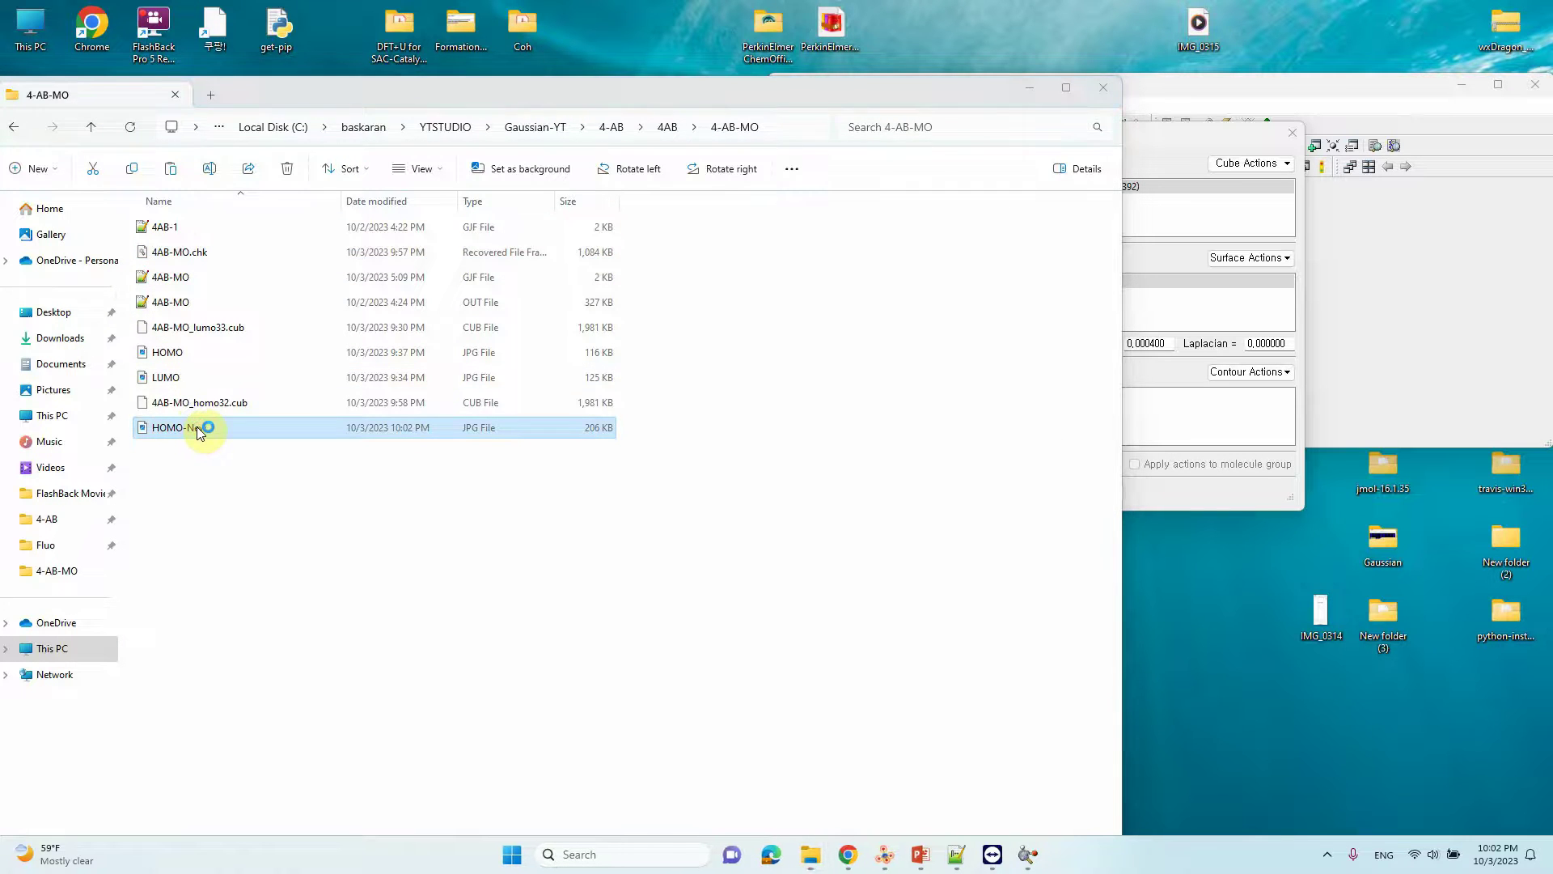
scroll(768, 396, up, 2)
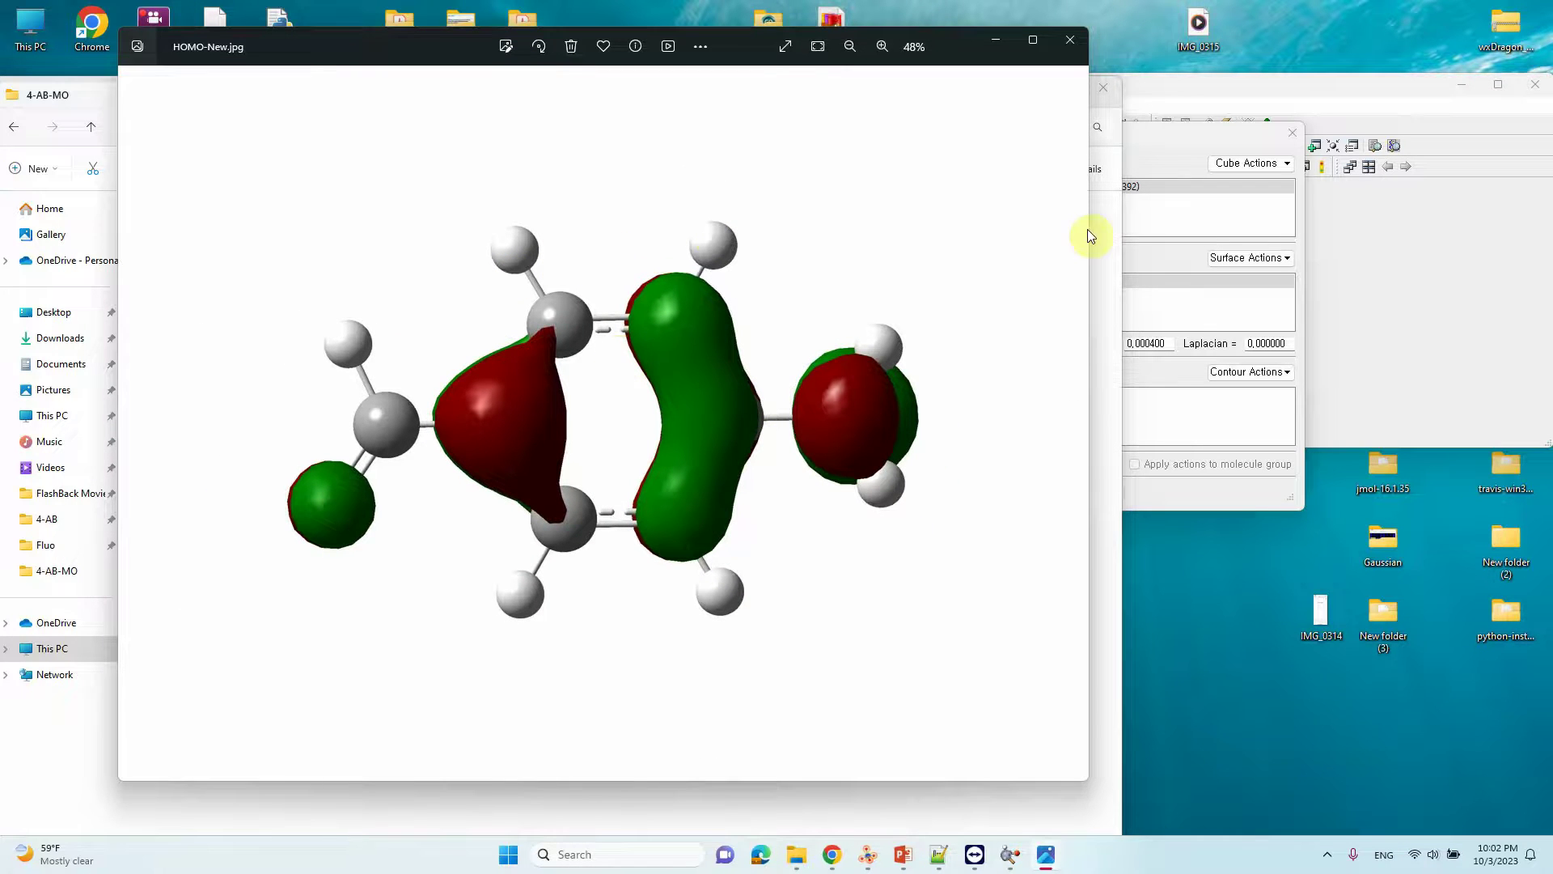
click(1069, 45)
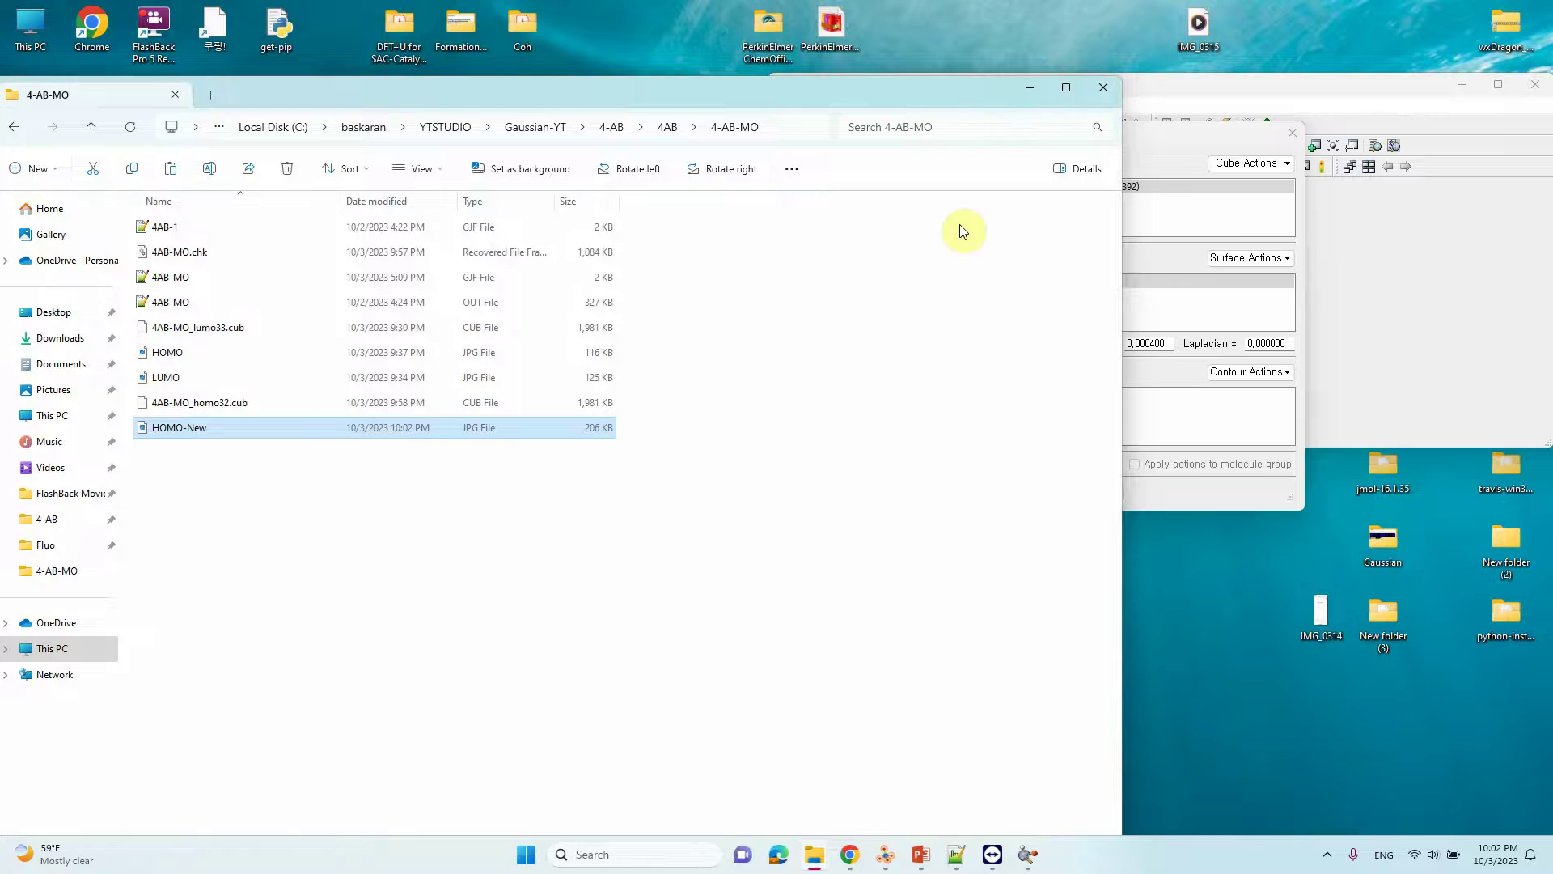
click(1029, 88)
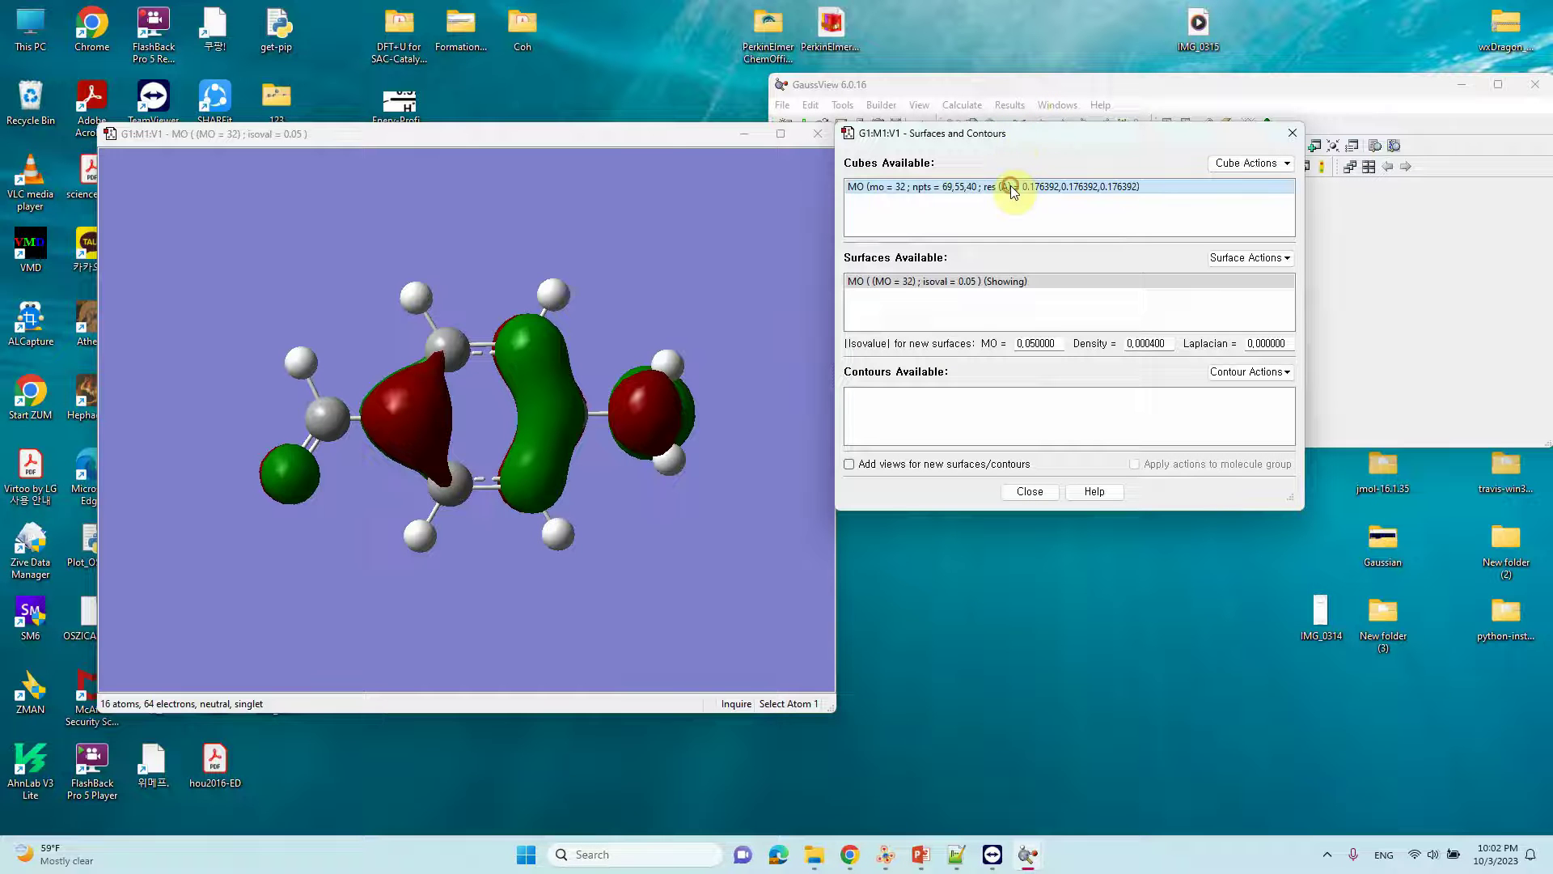
- Remove the HOMO surface (MO 32) from the available surfaces
click(1285, 259)
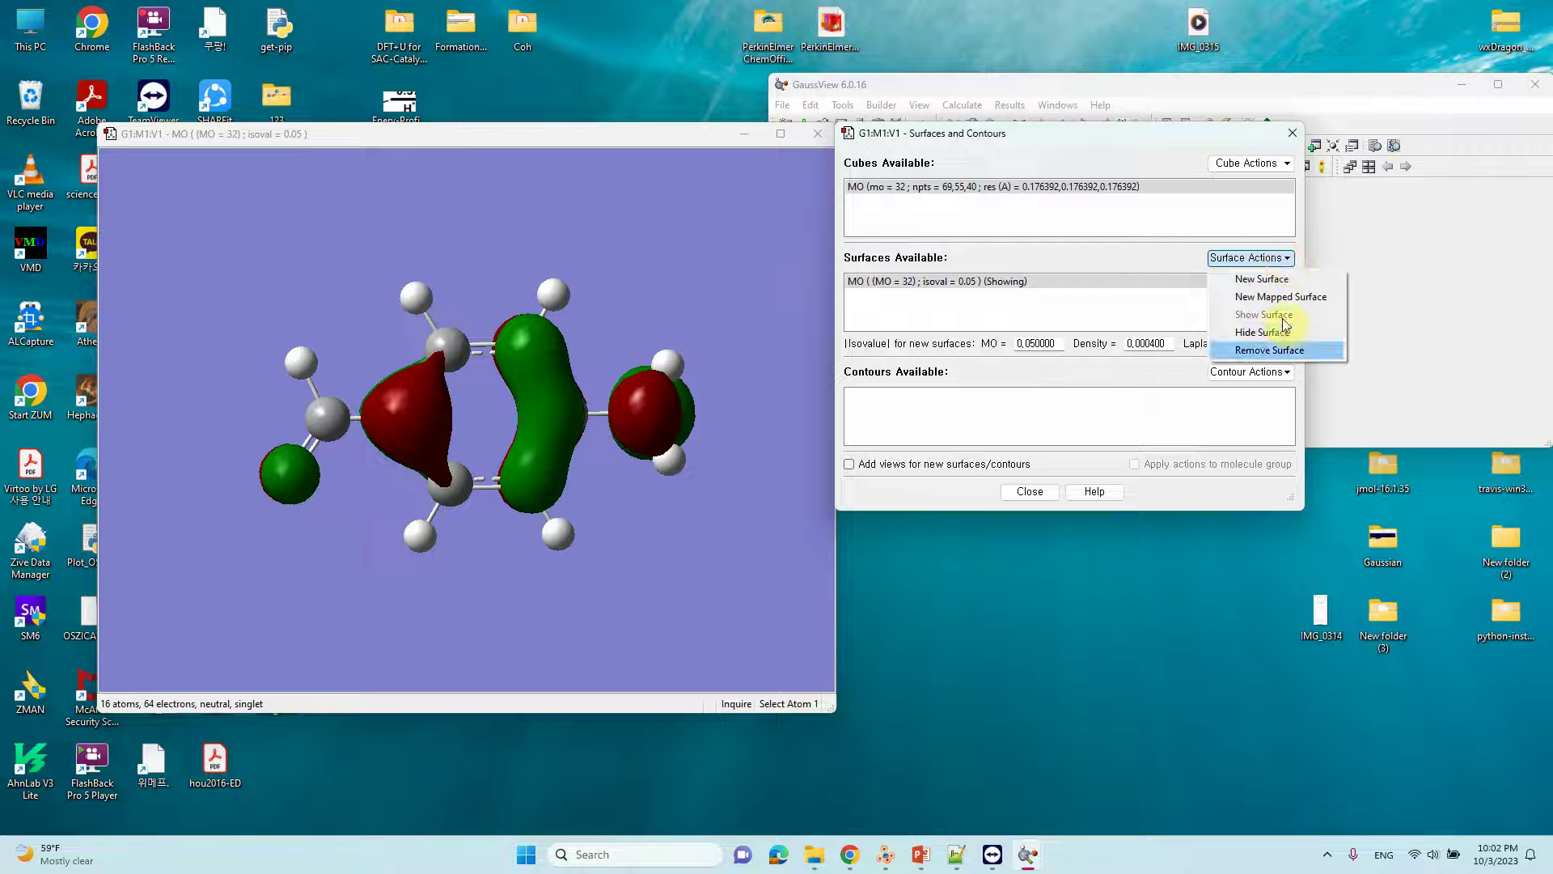
click(1279, 350)
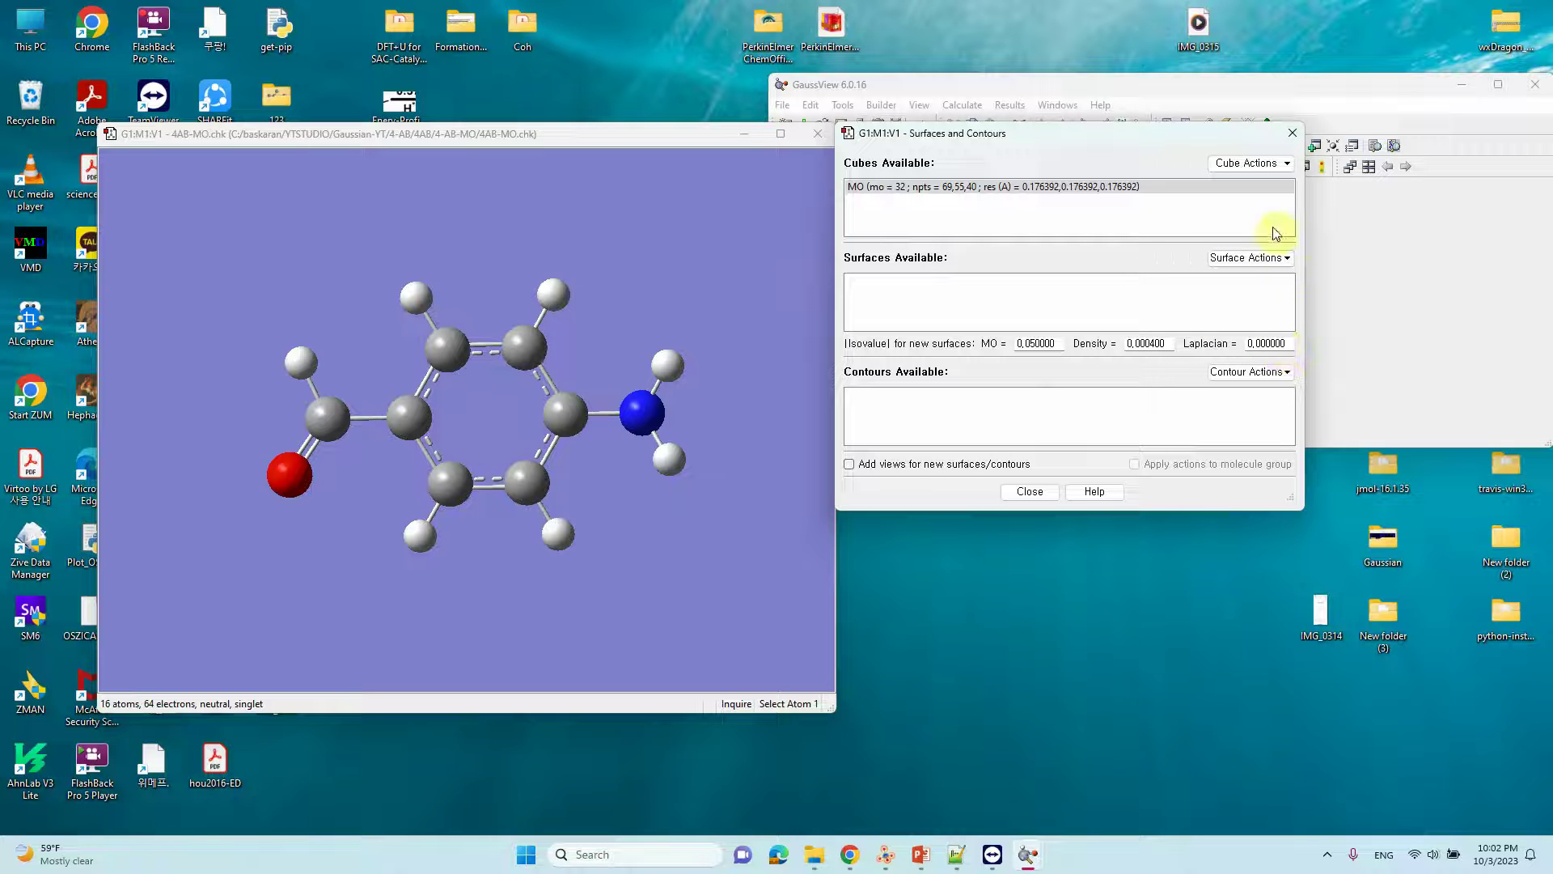
- Generate a new molecular orbital cube for the LUMO (MO 33) with the coarse grid
click(1283, 164)
click(1268, 186)
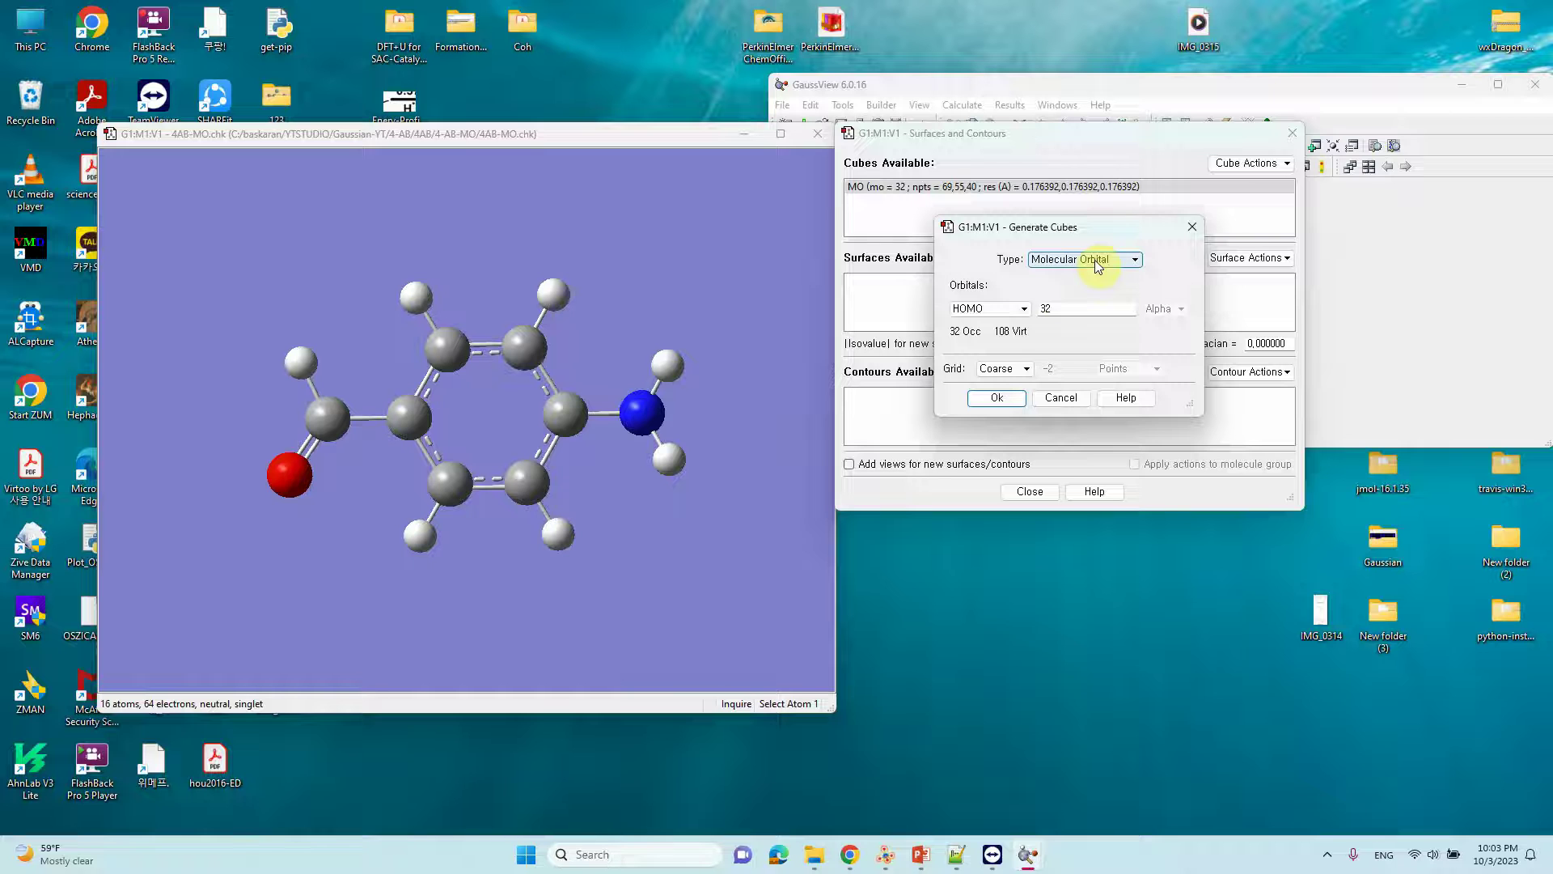
click(1025, 309)
click(1007, 336)
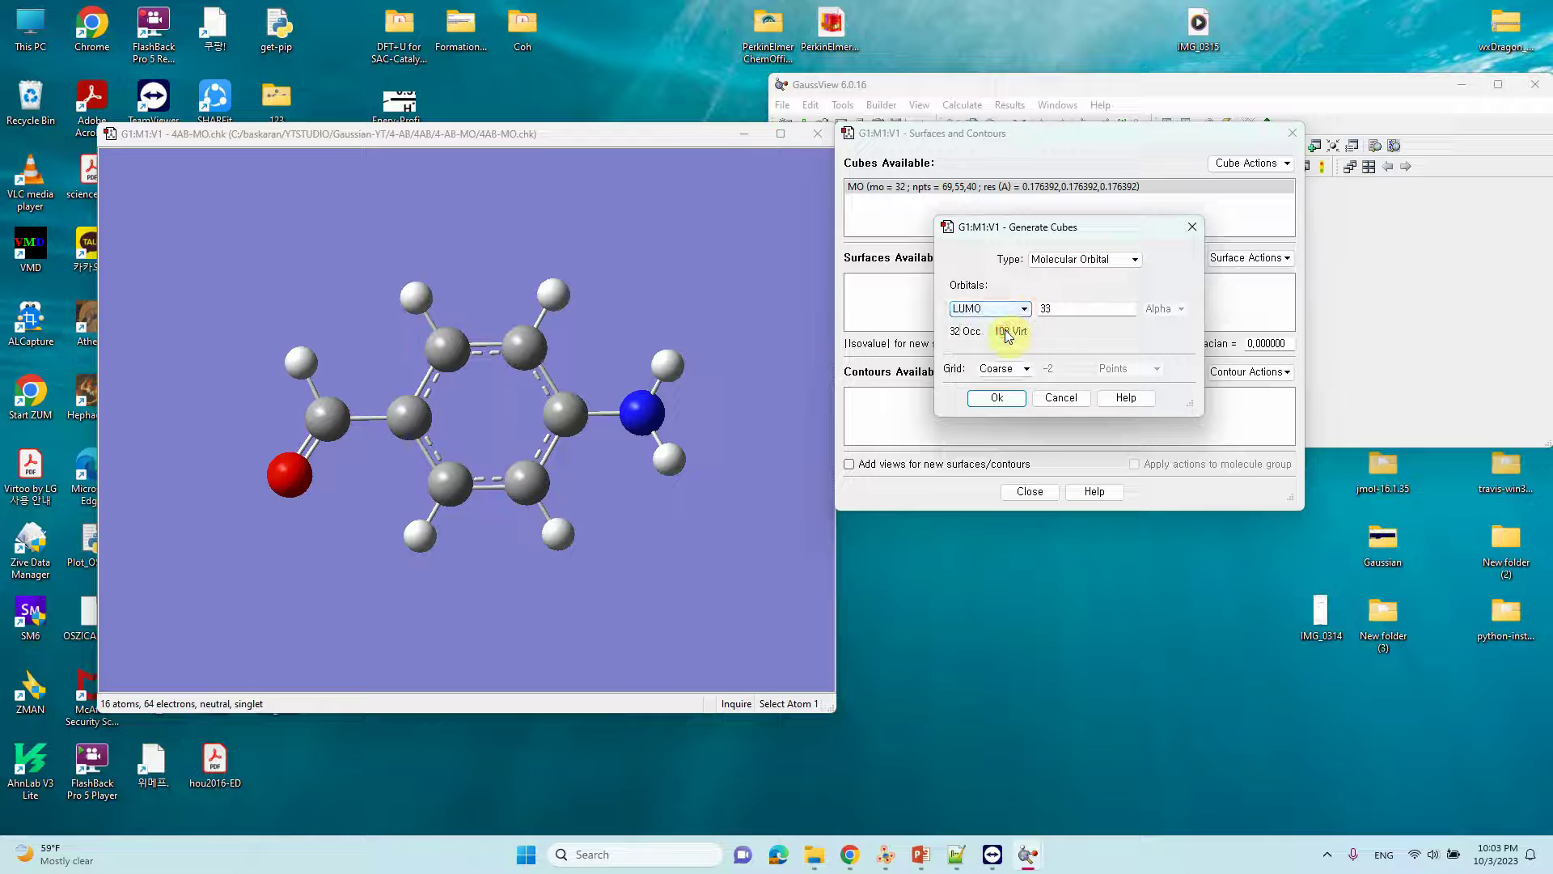
click(1057, 305)
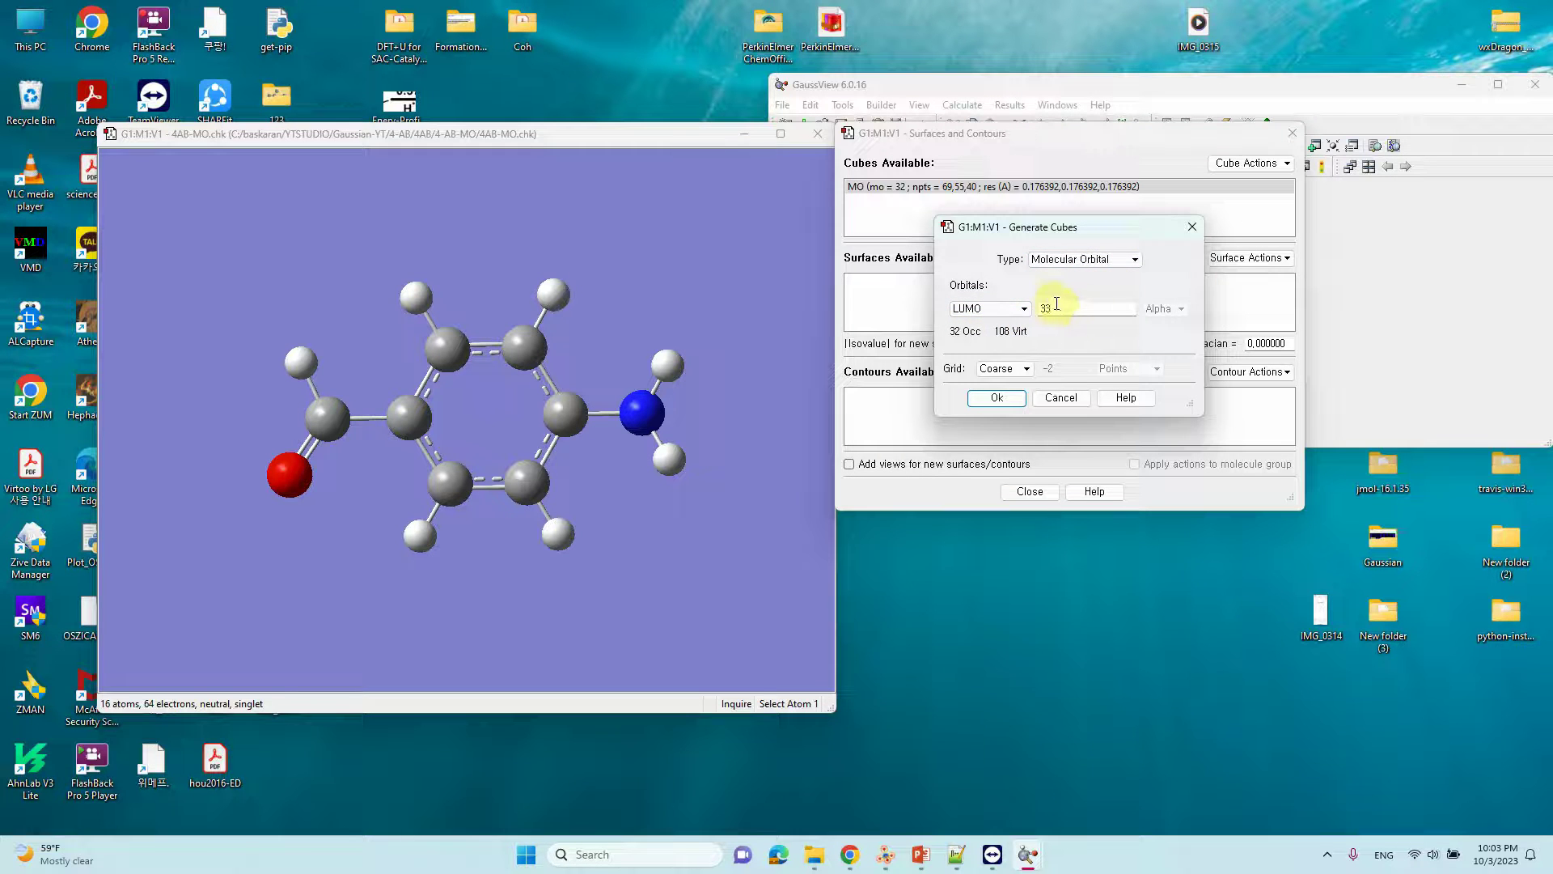
click(997, 397)
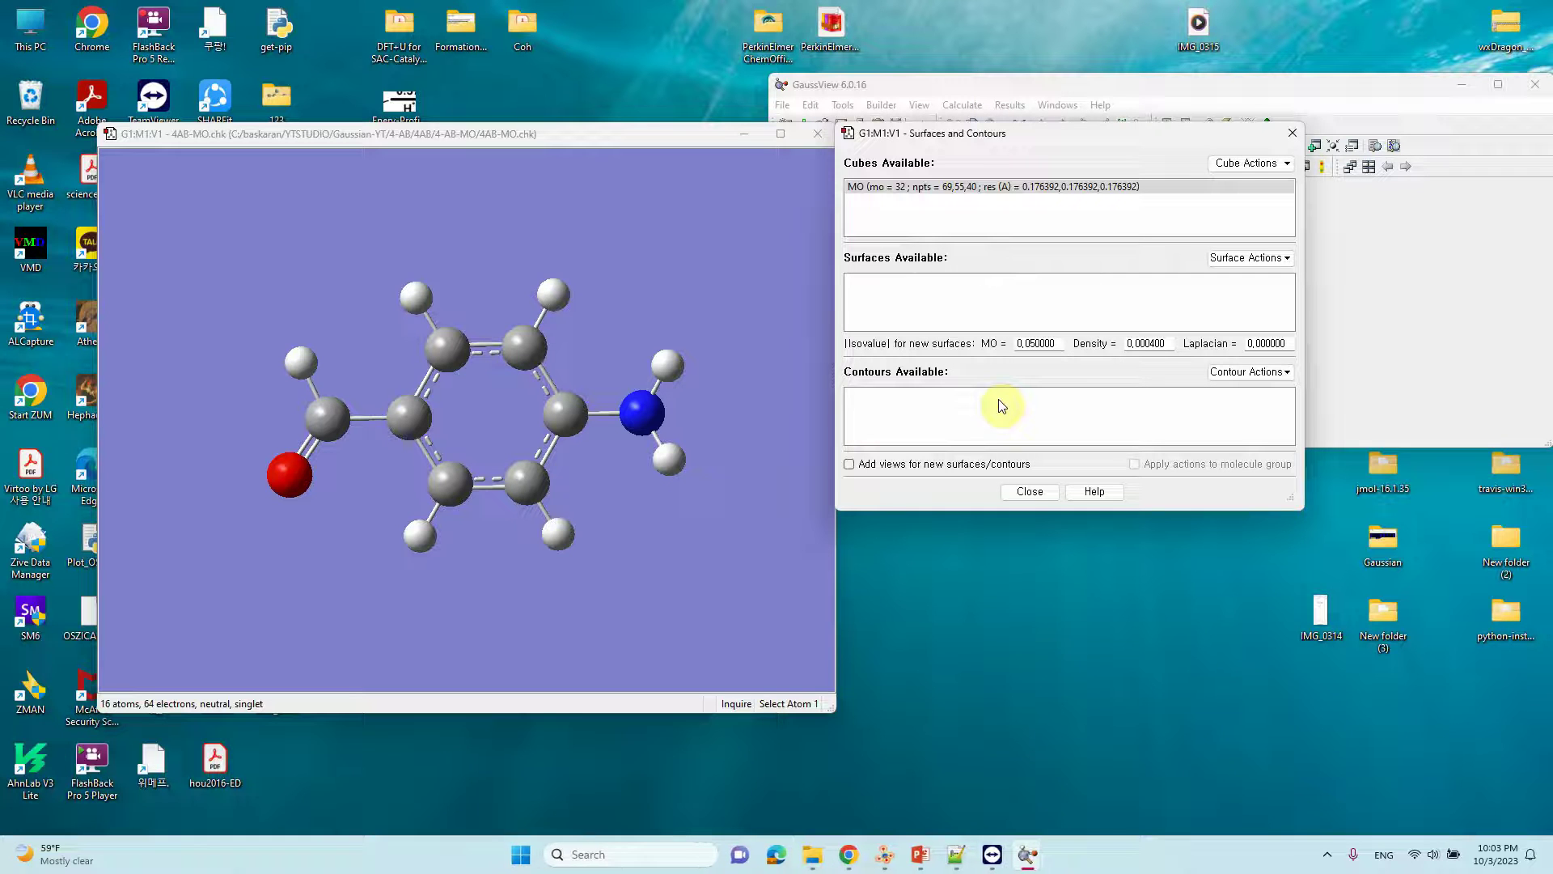
- Create a new surface from the MO 33 cube at the 0.05 isovalue
click(1047, 201)
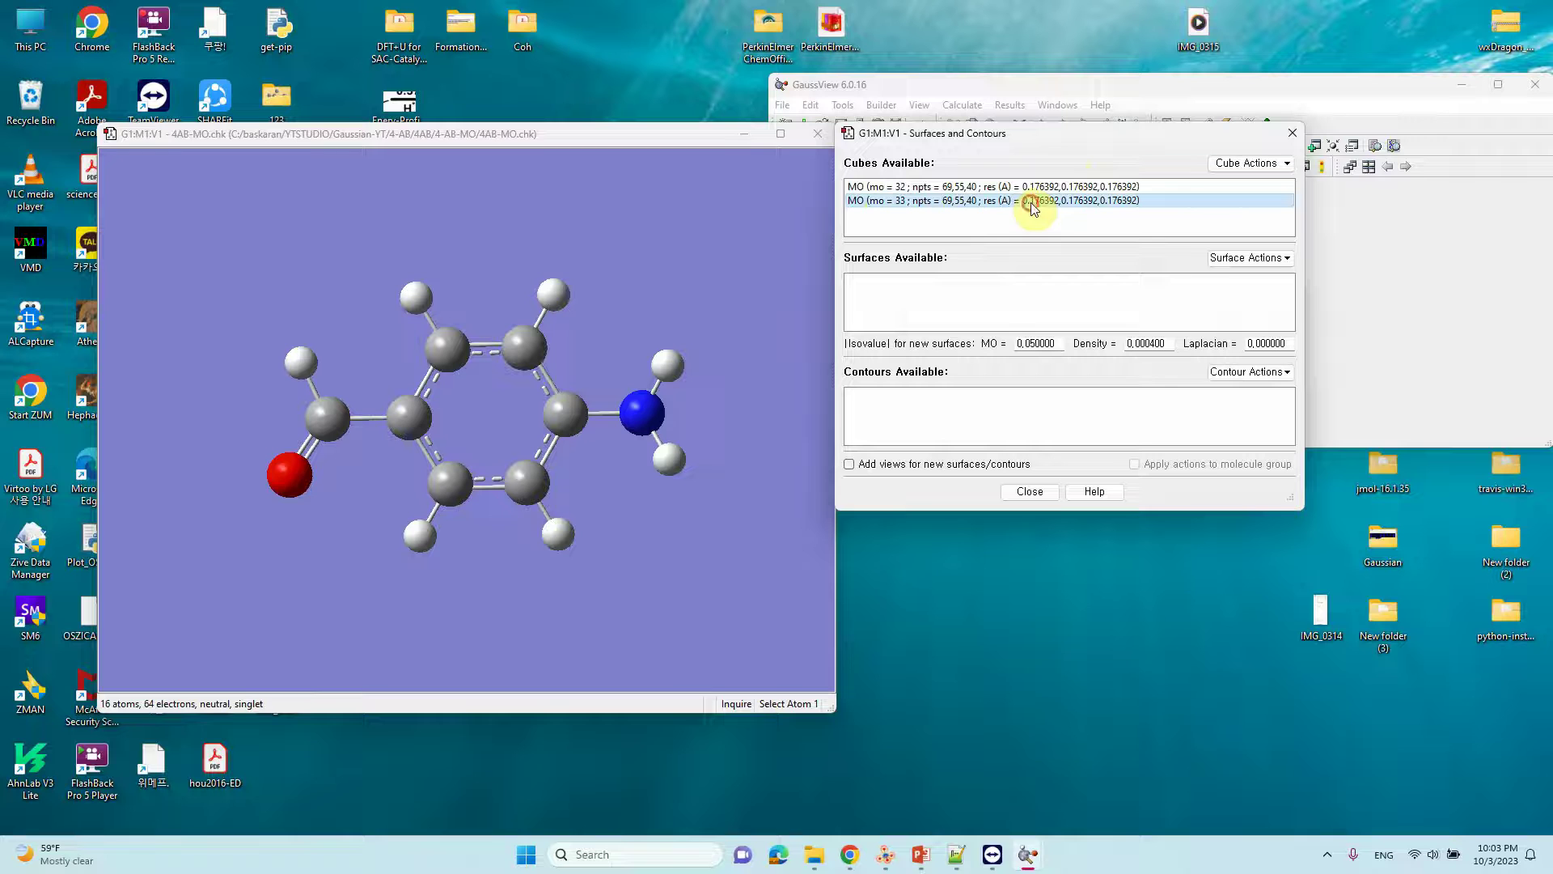
click(1277, 259)
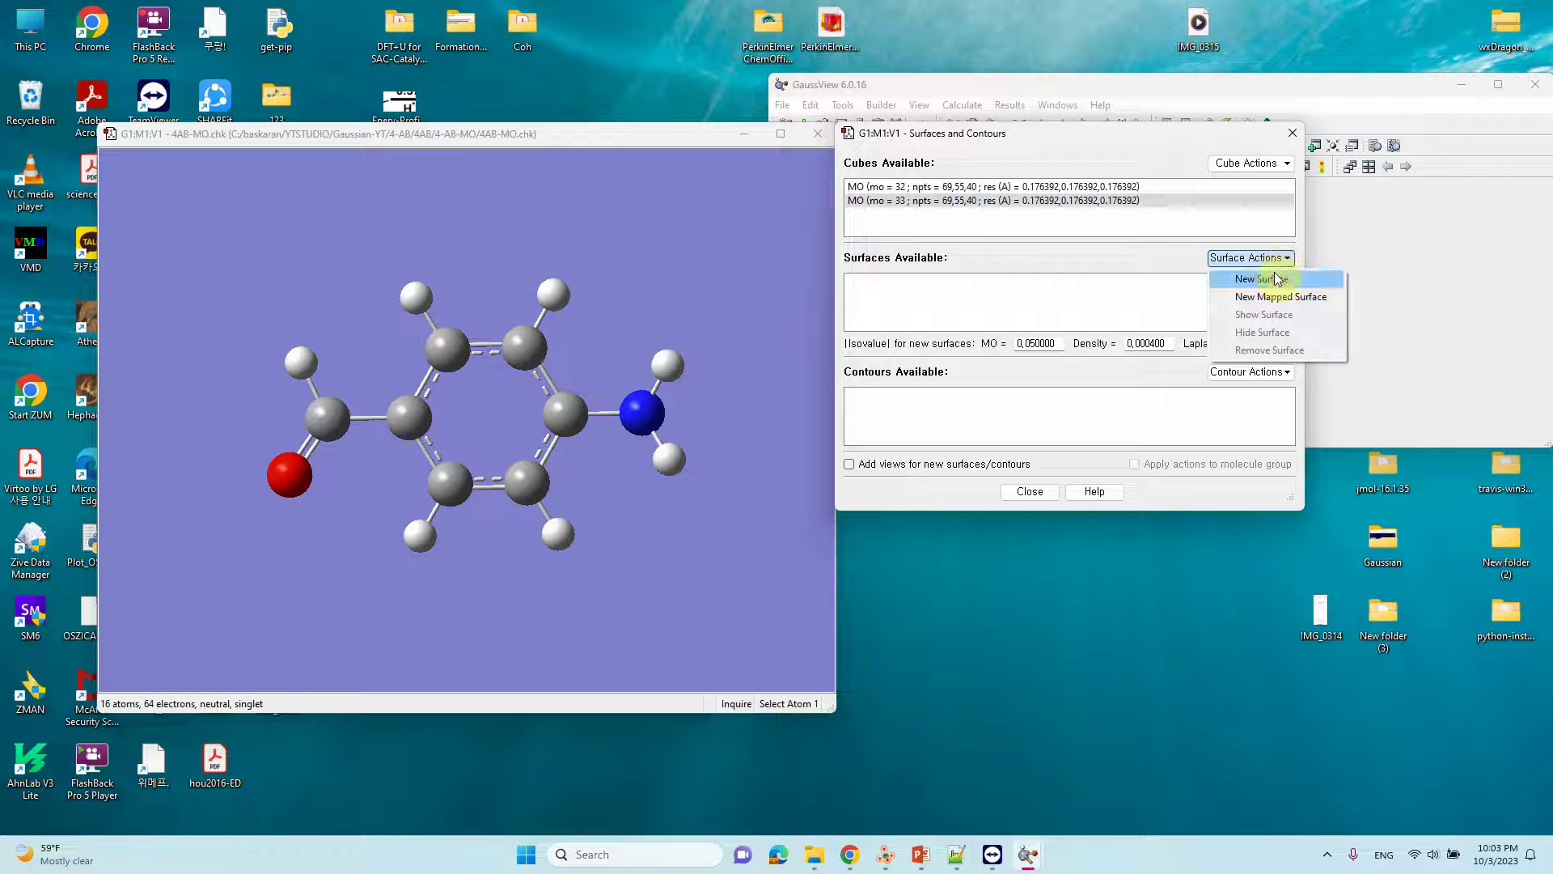
click(1269, 279)
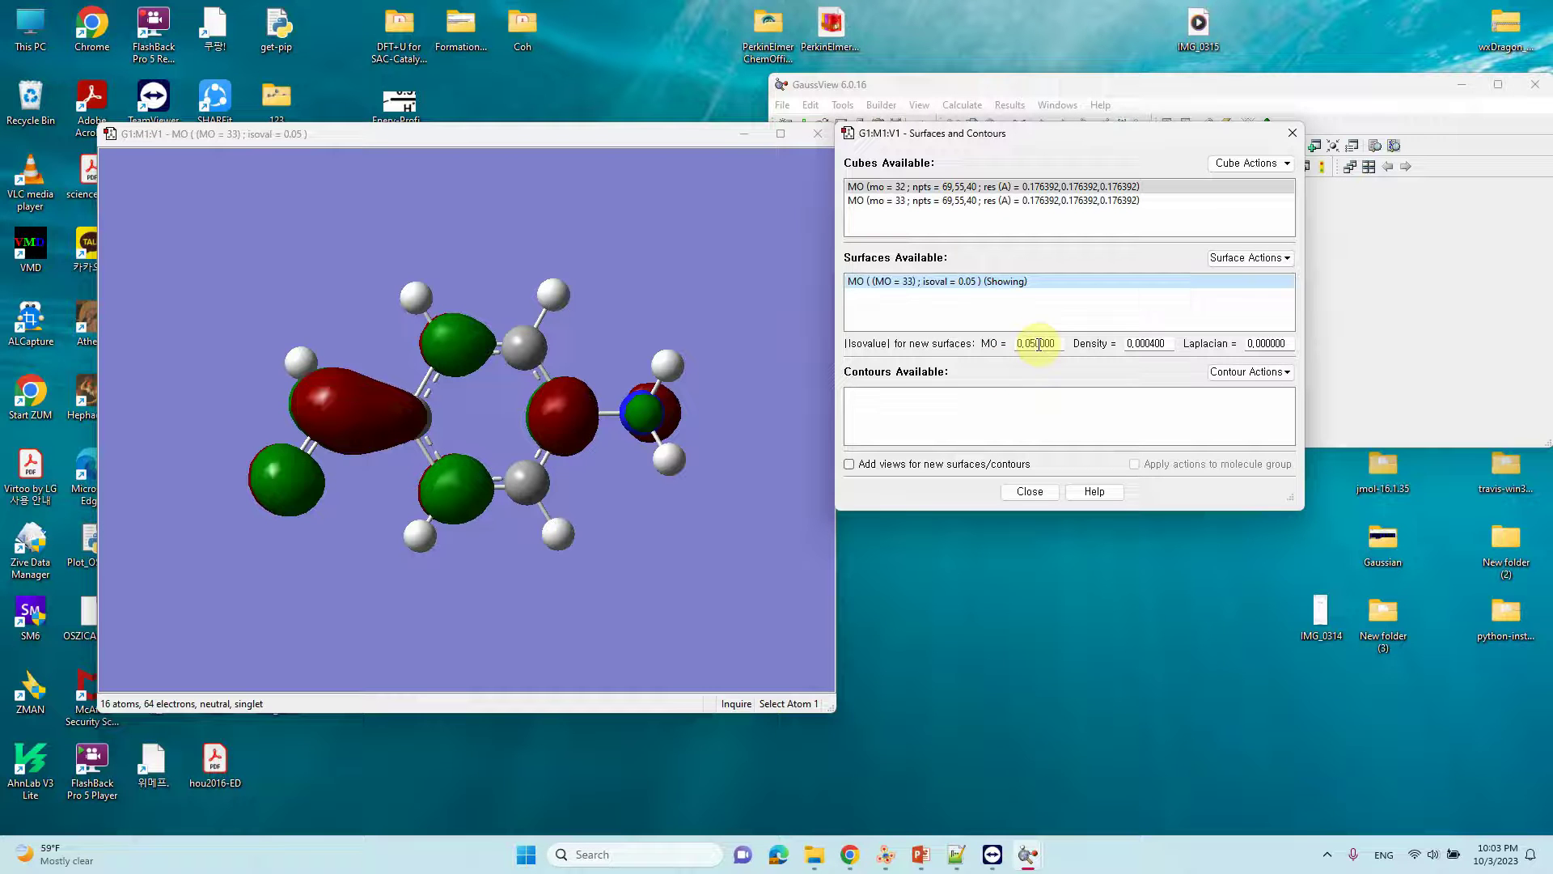
- Save the MO 33 cube as 4AB-MO_lumo33.cub in the 4-AB-MO folder, replacing the existing file
click(1085, 201)
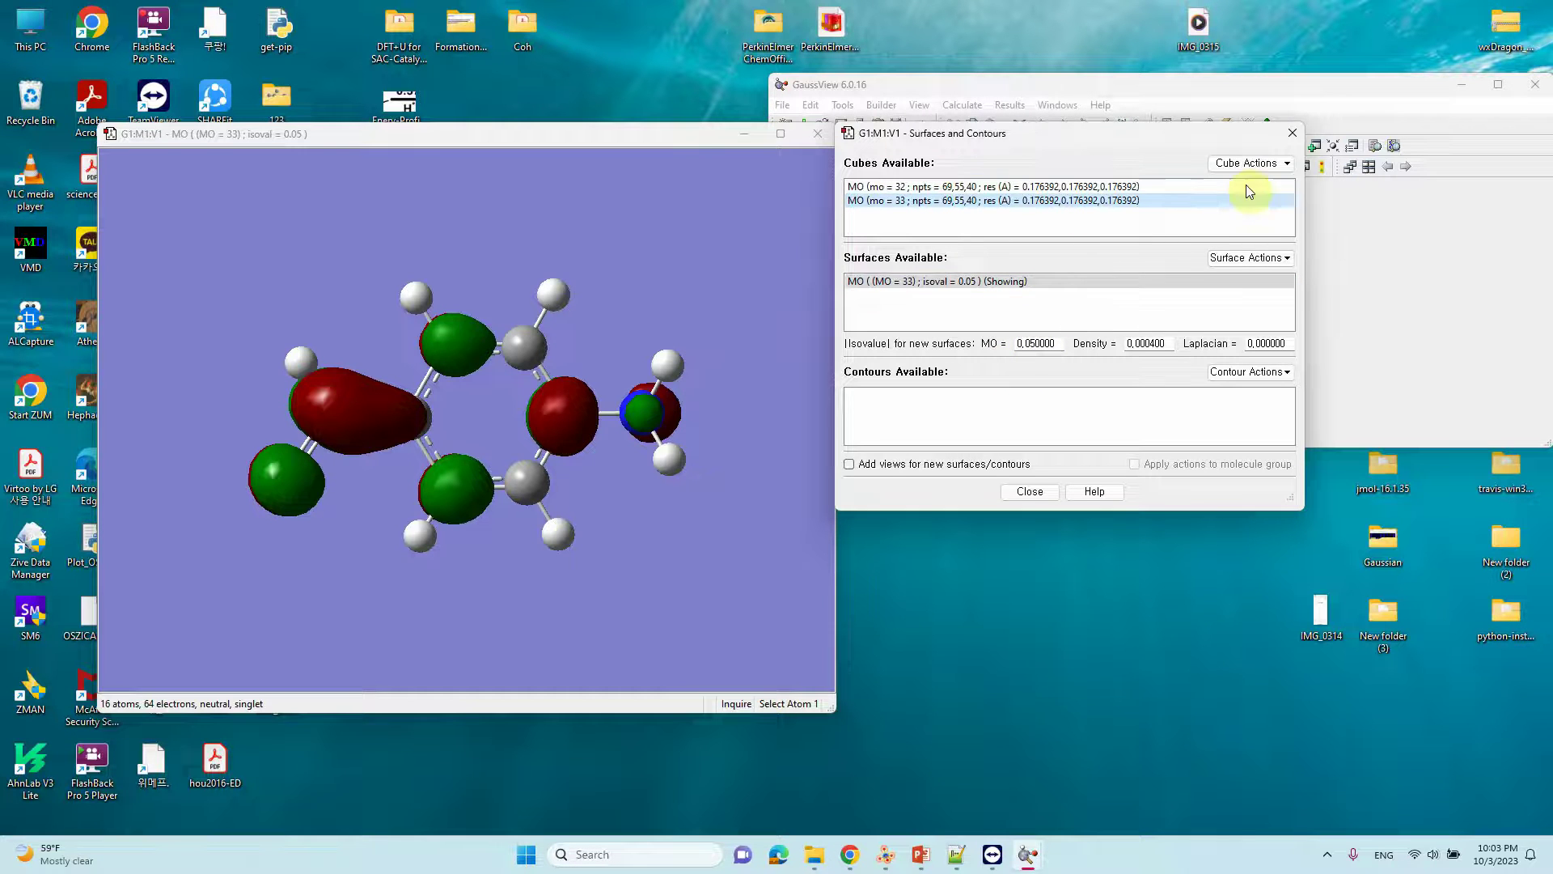
click(1285, 165)
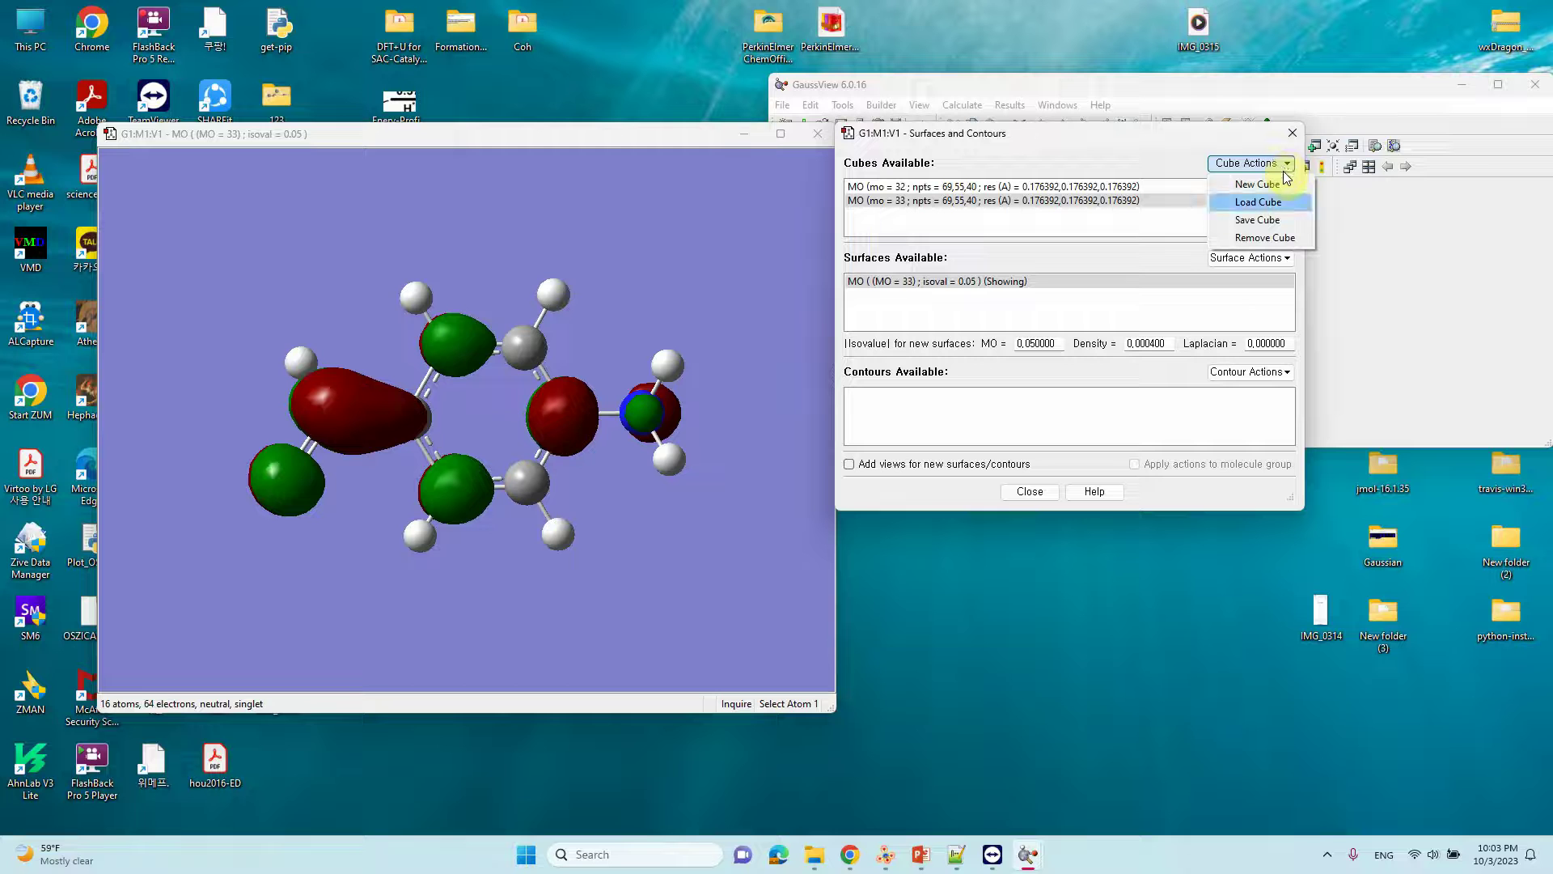
click(1279, 229)
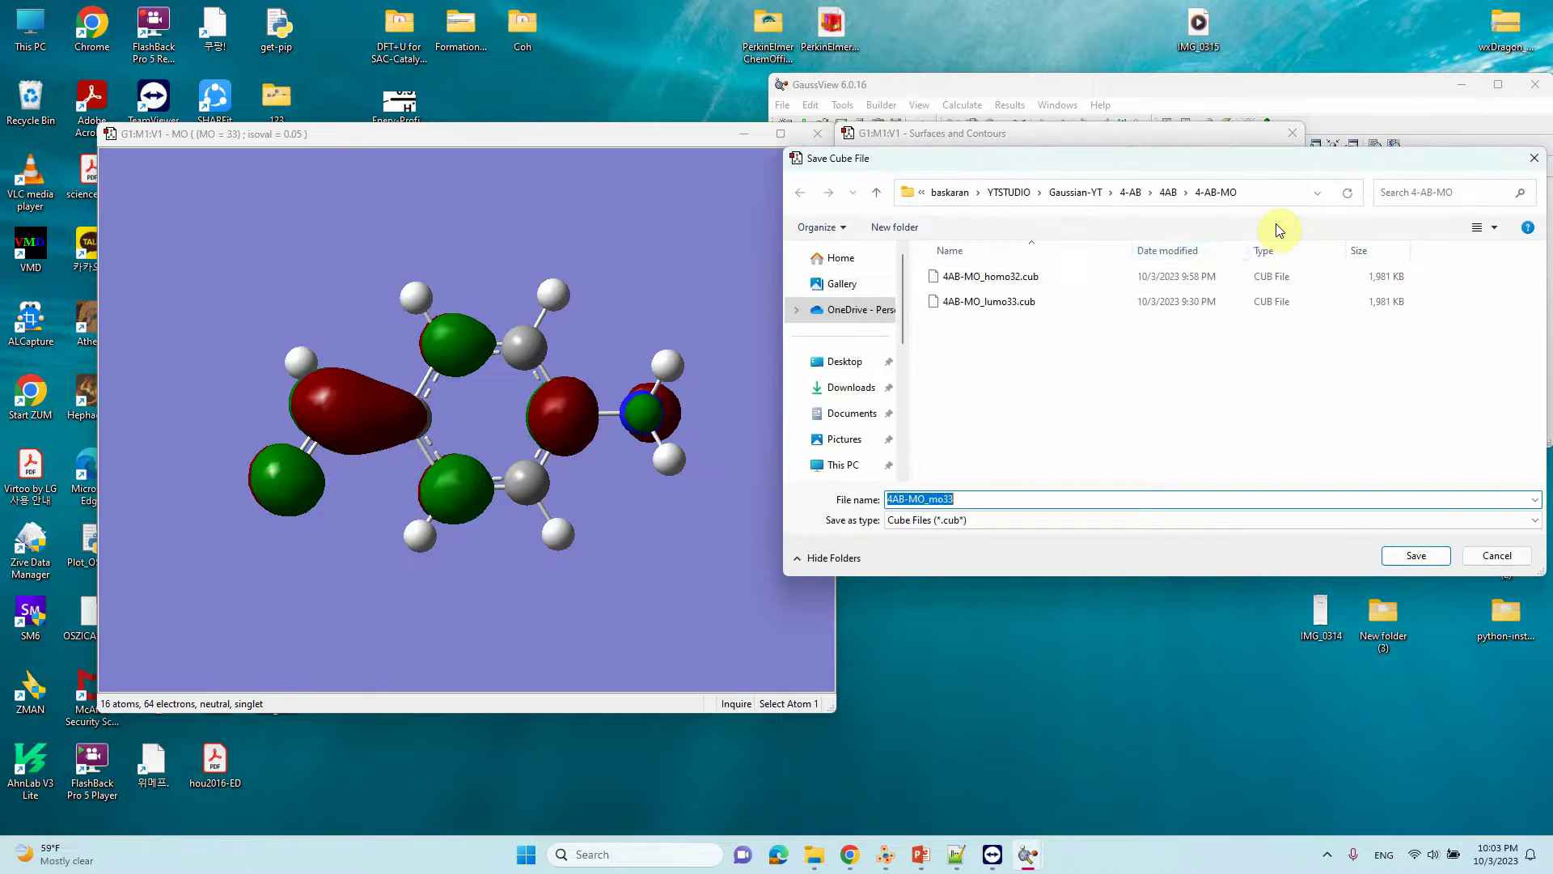
click(1010, 306)
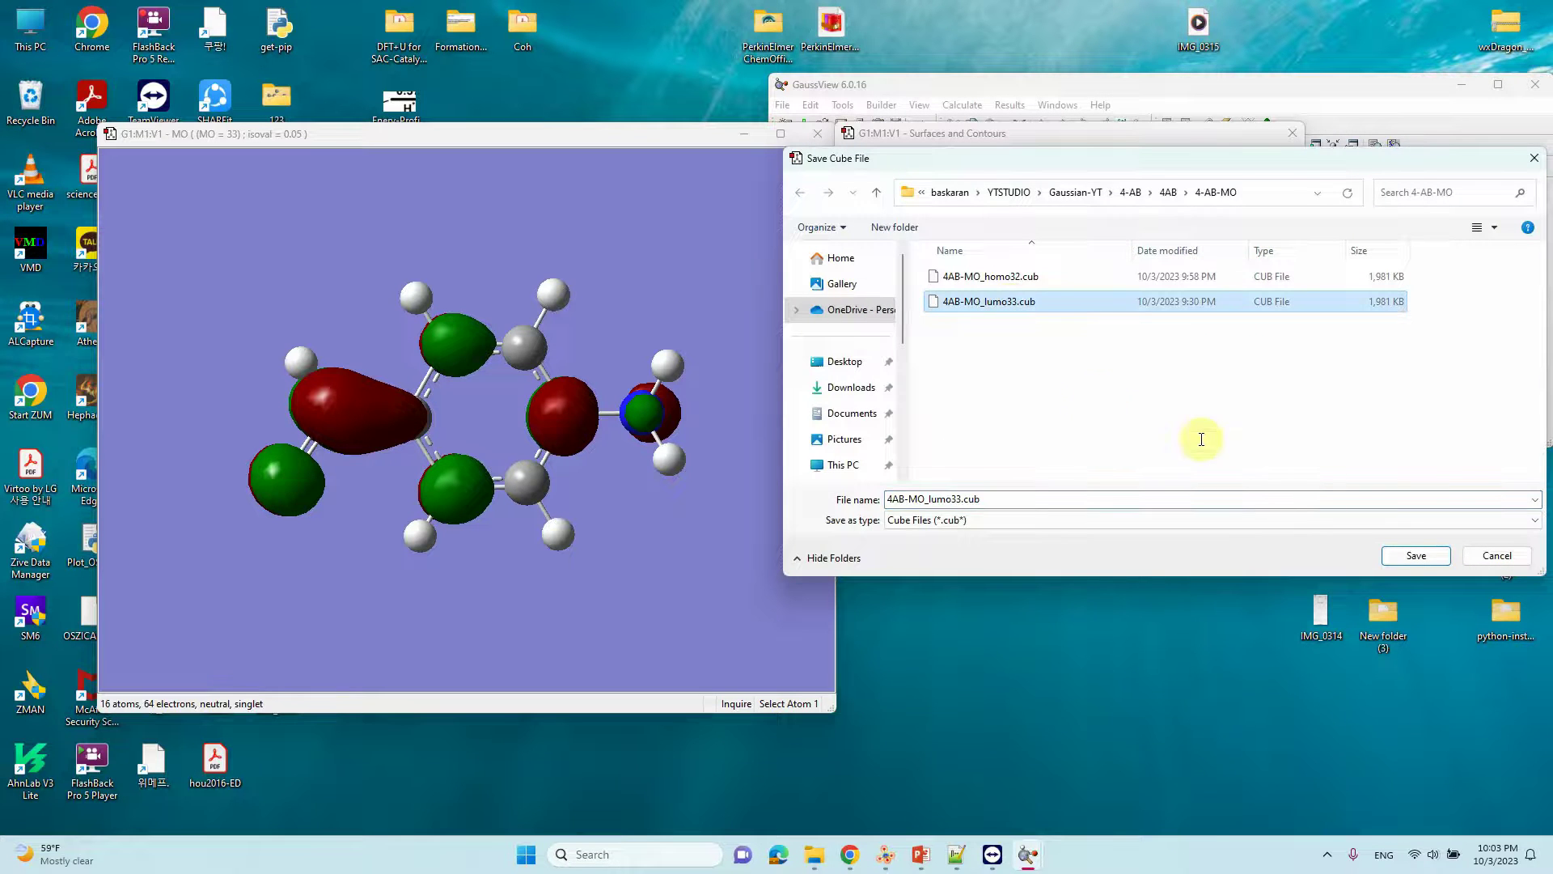
click(1415, 555)
click(930, 459)
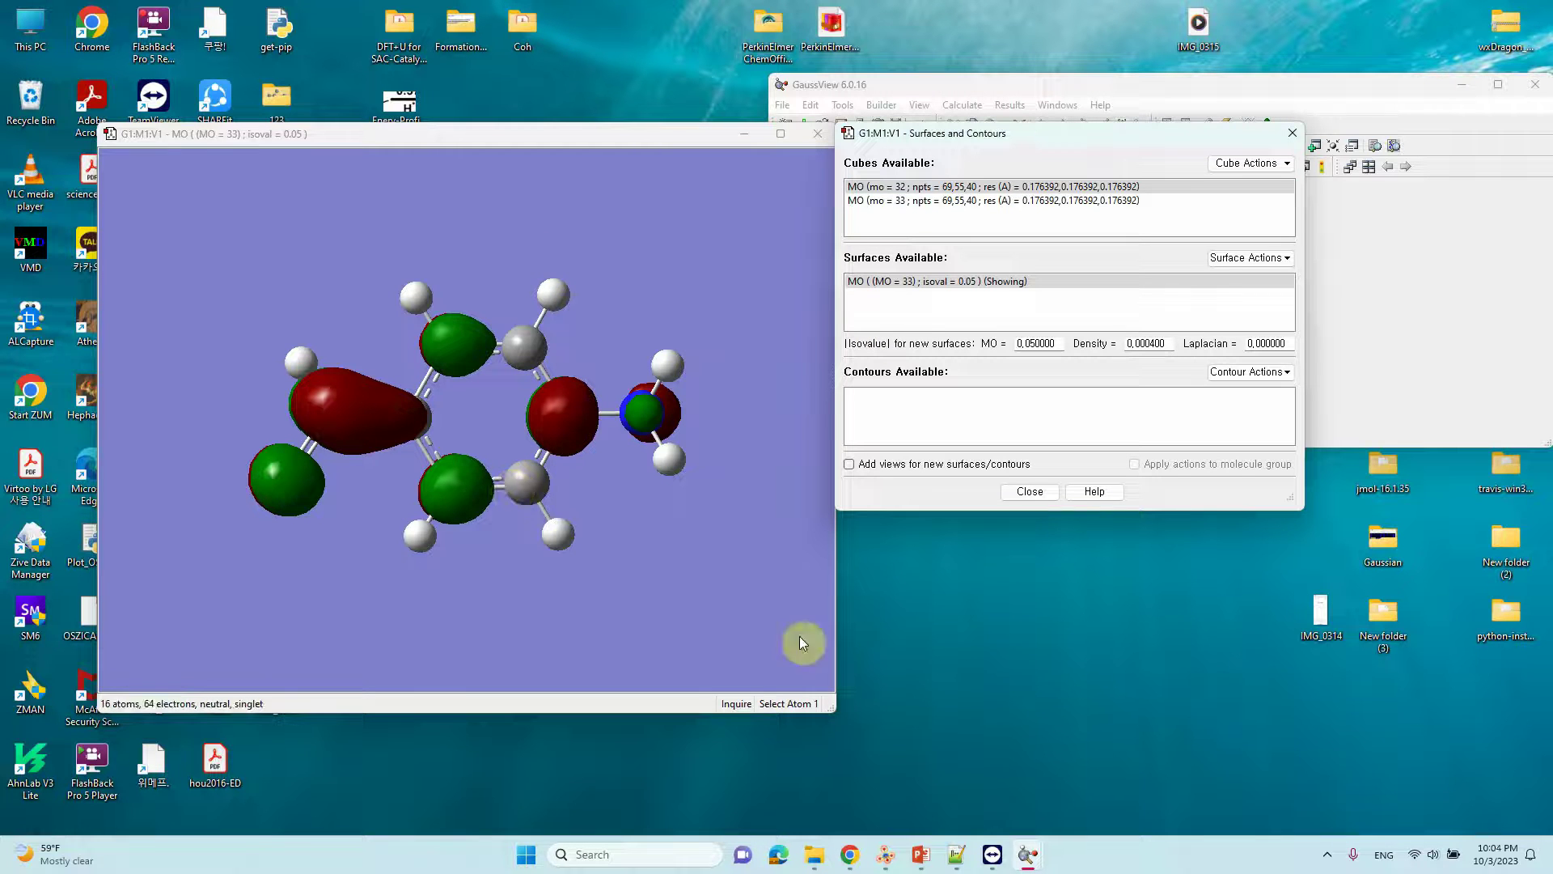
- Save an image of the LUMO view as the JPEG file LUMO-new.jpg in the 4-AB-MO folder
click(906, 86)
click(783, 105)
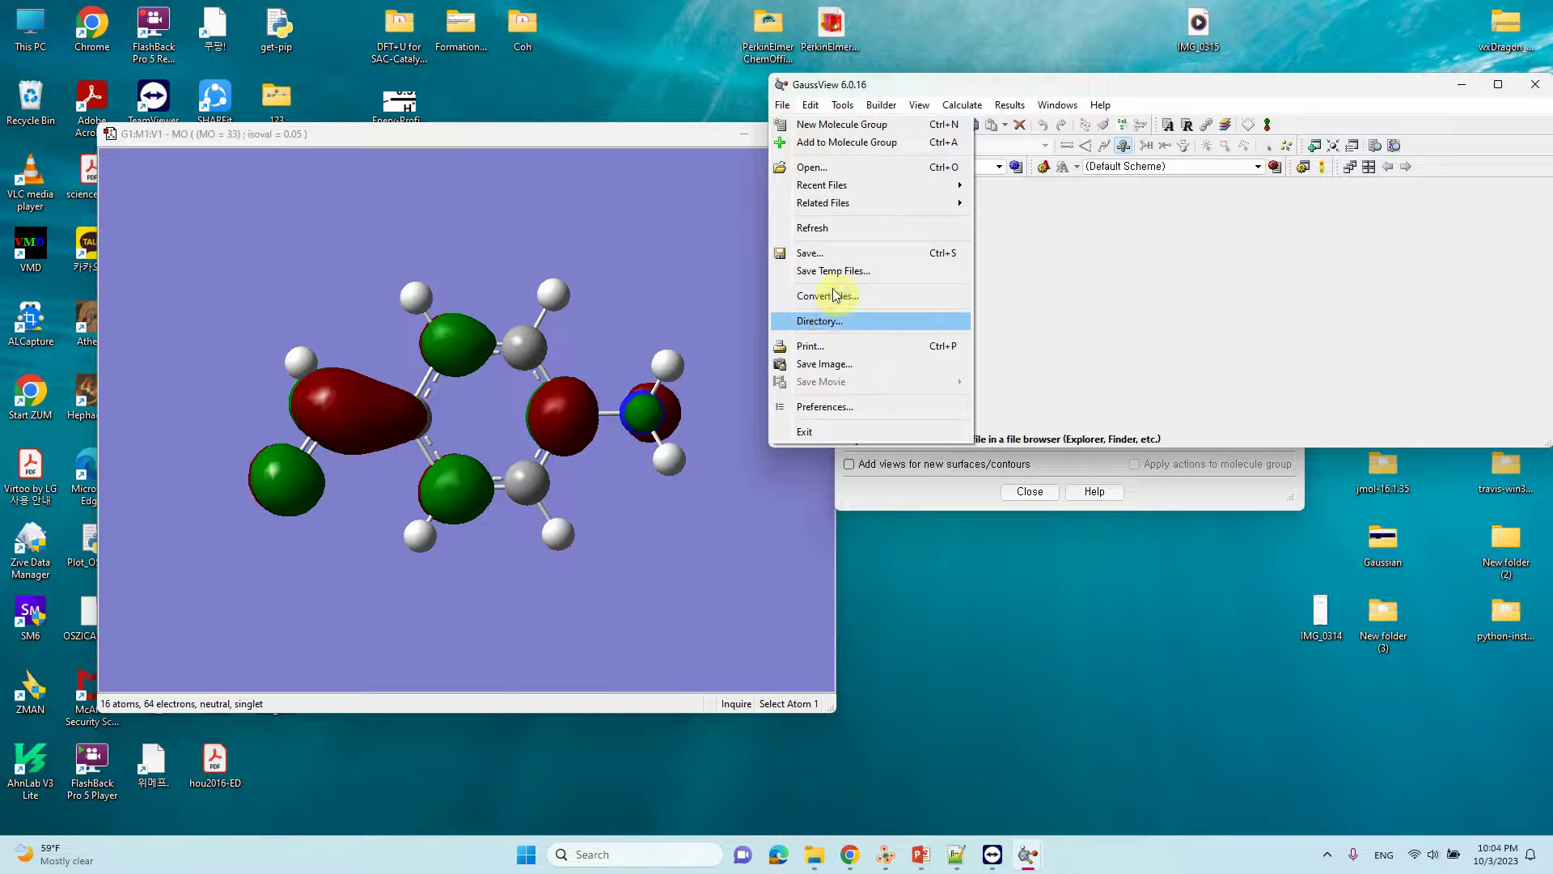
click(829, 363)
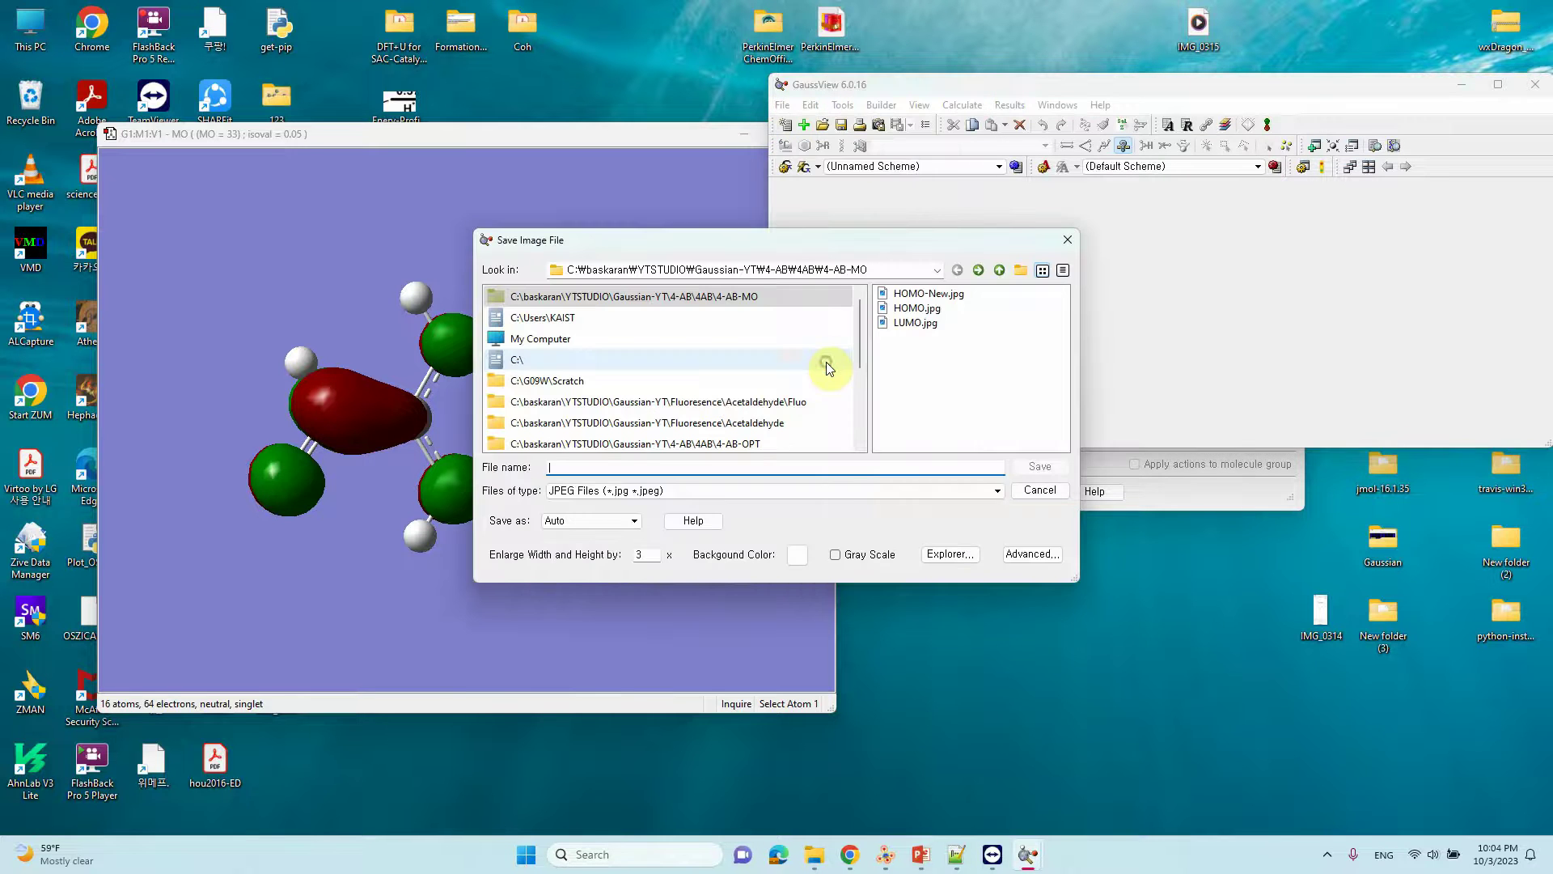
click(913, 324)
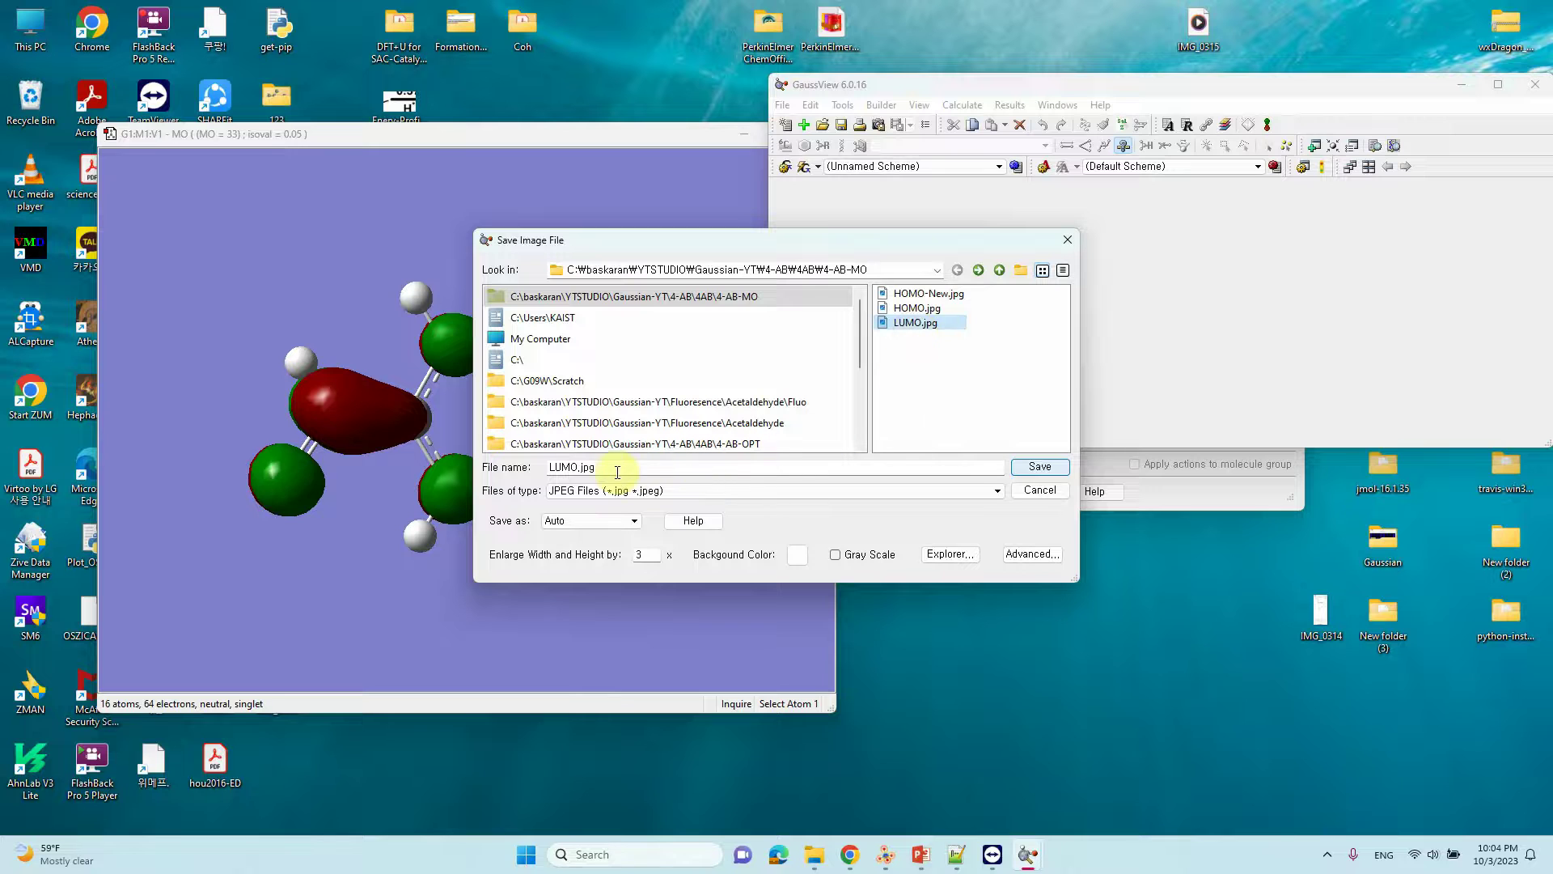
click(572, 468)
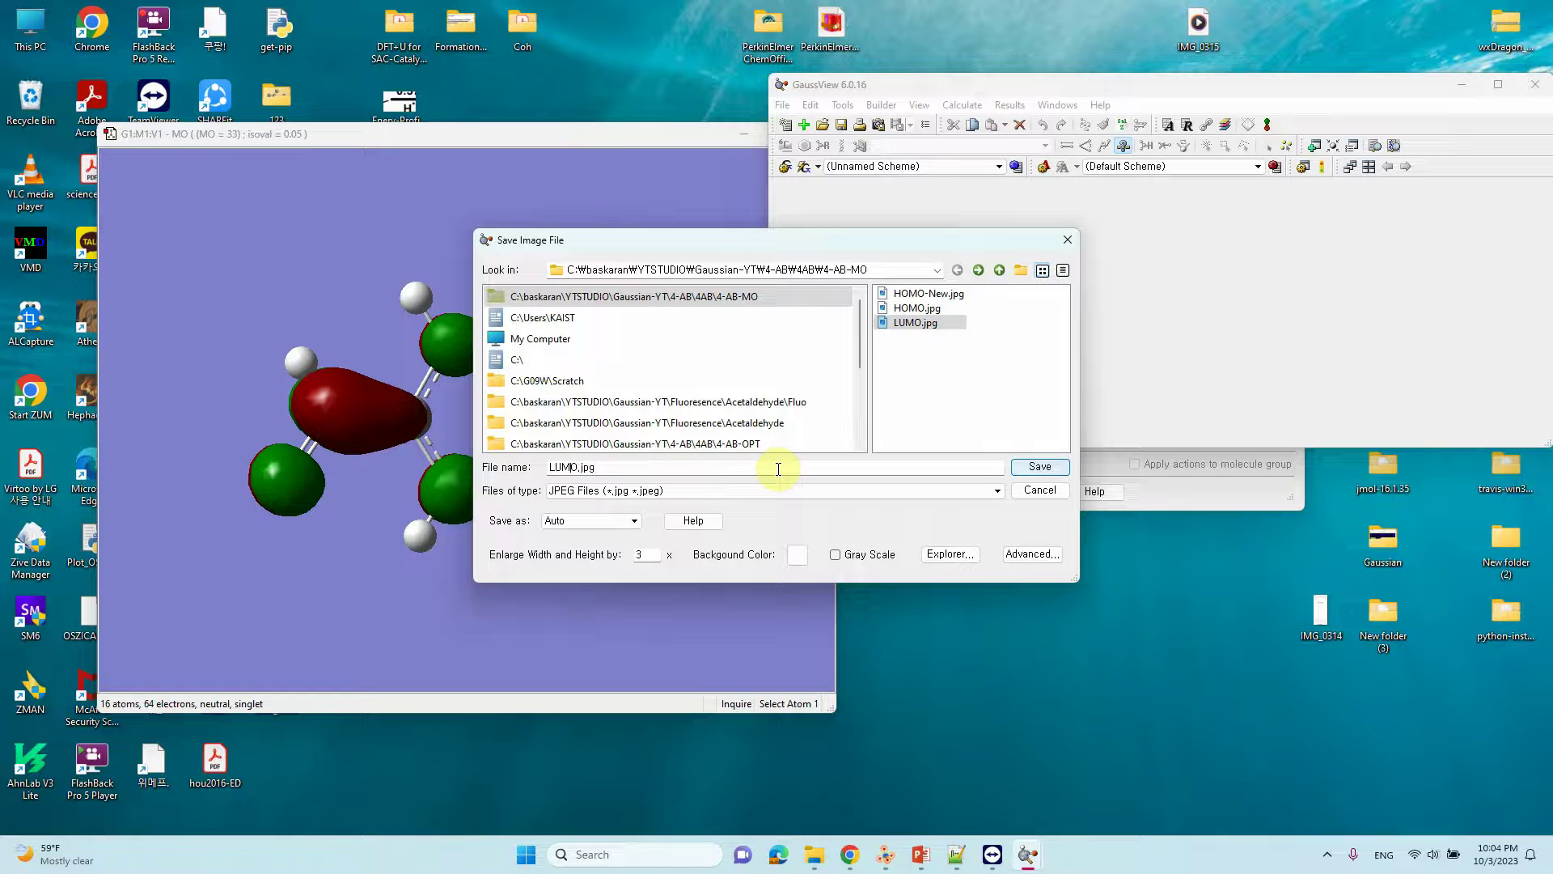
text(-new)
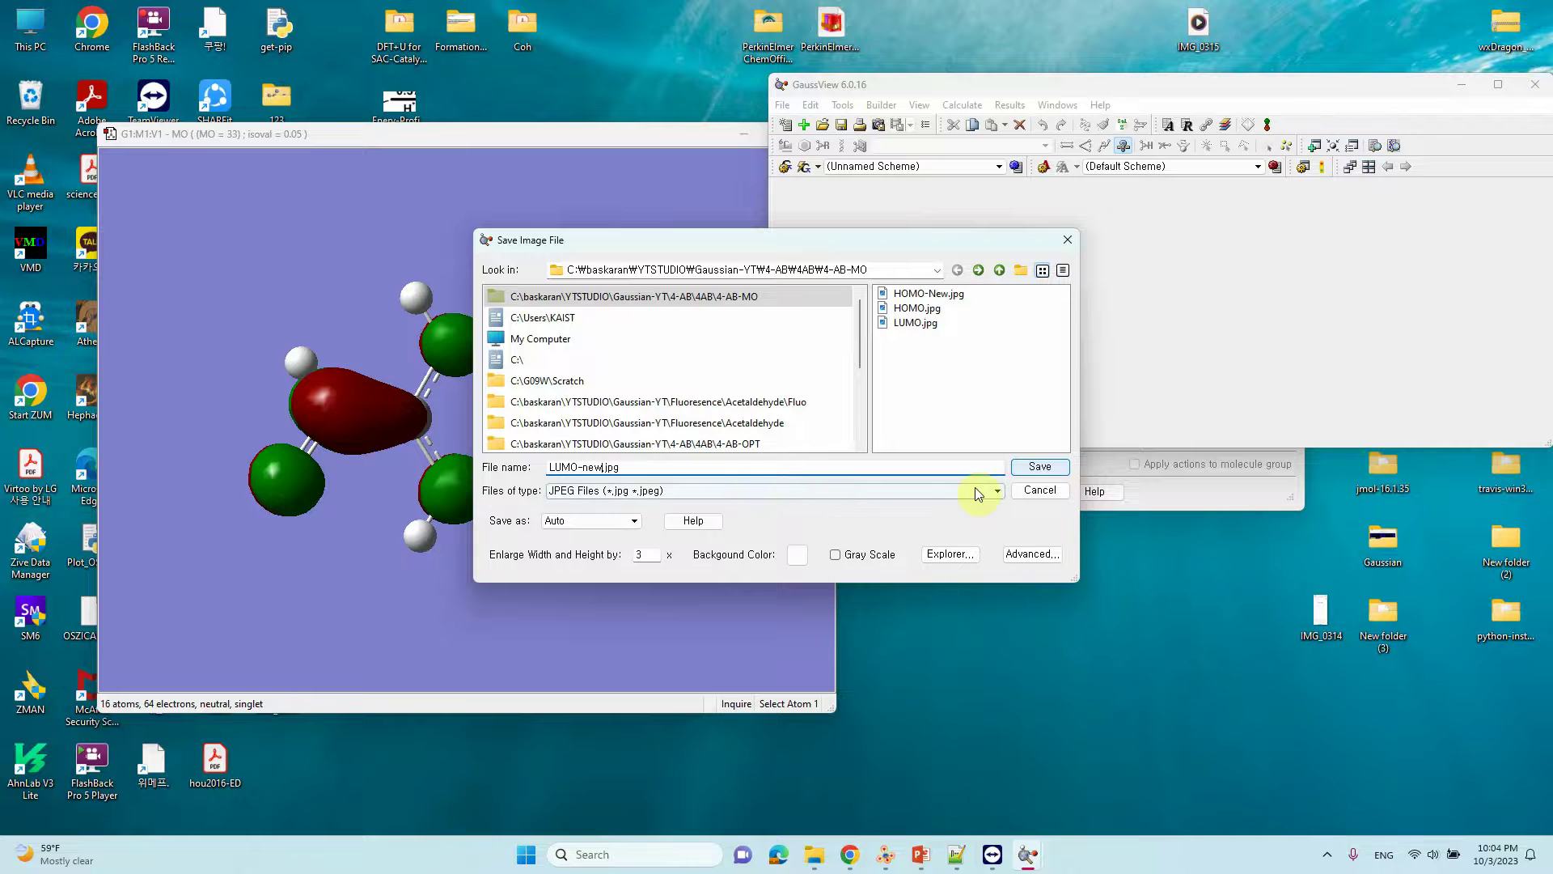
click(1032, 467)
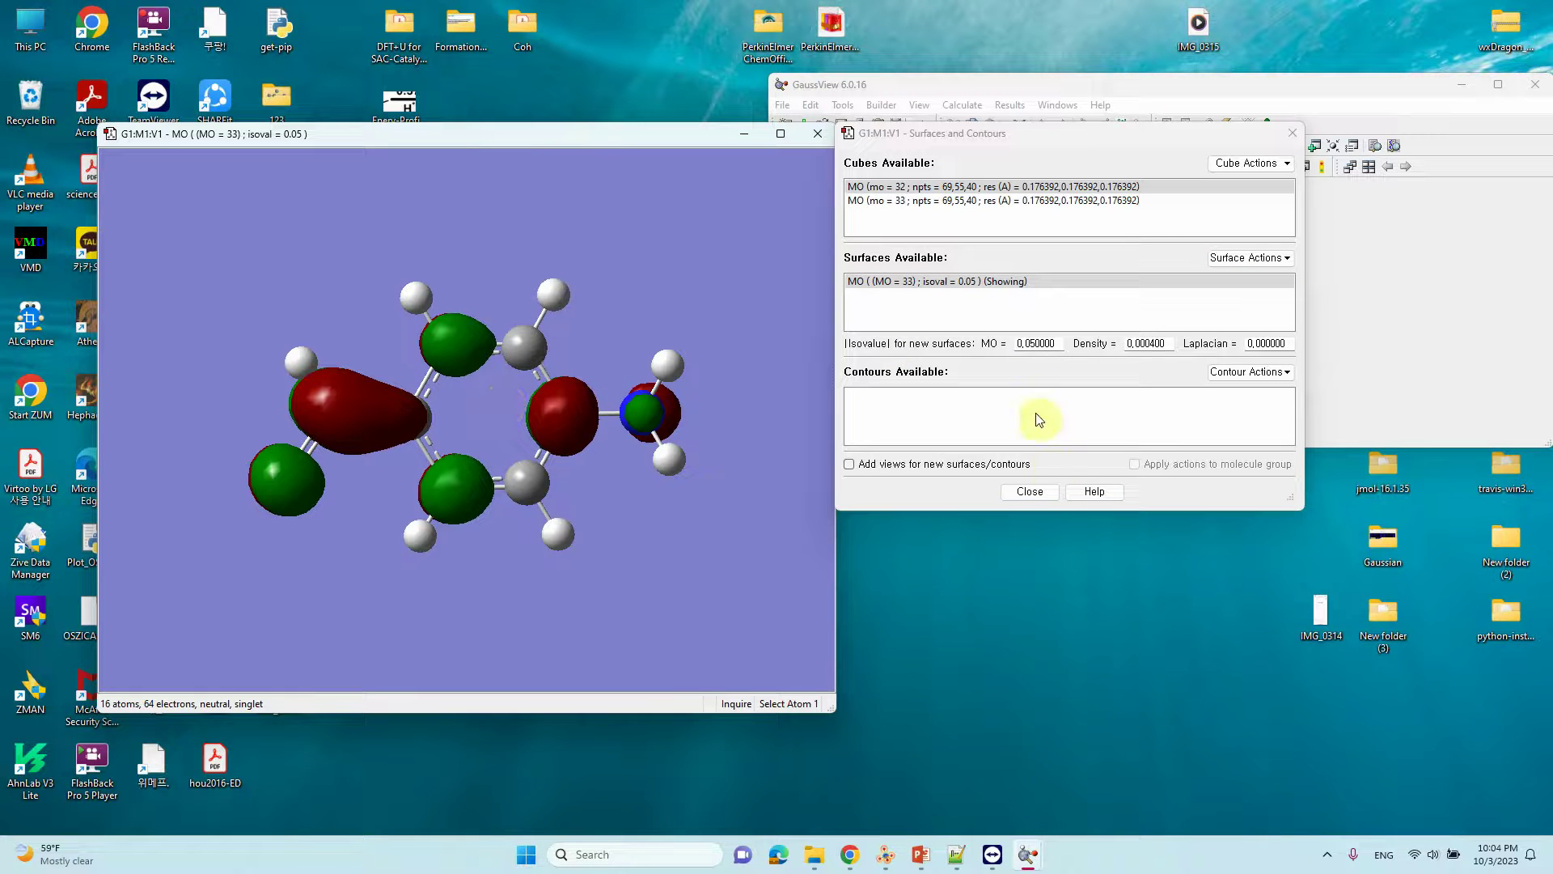
- Close the surfaces and contours dialog, the molecule view and GaussView itself
click(1040, 491)
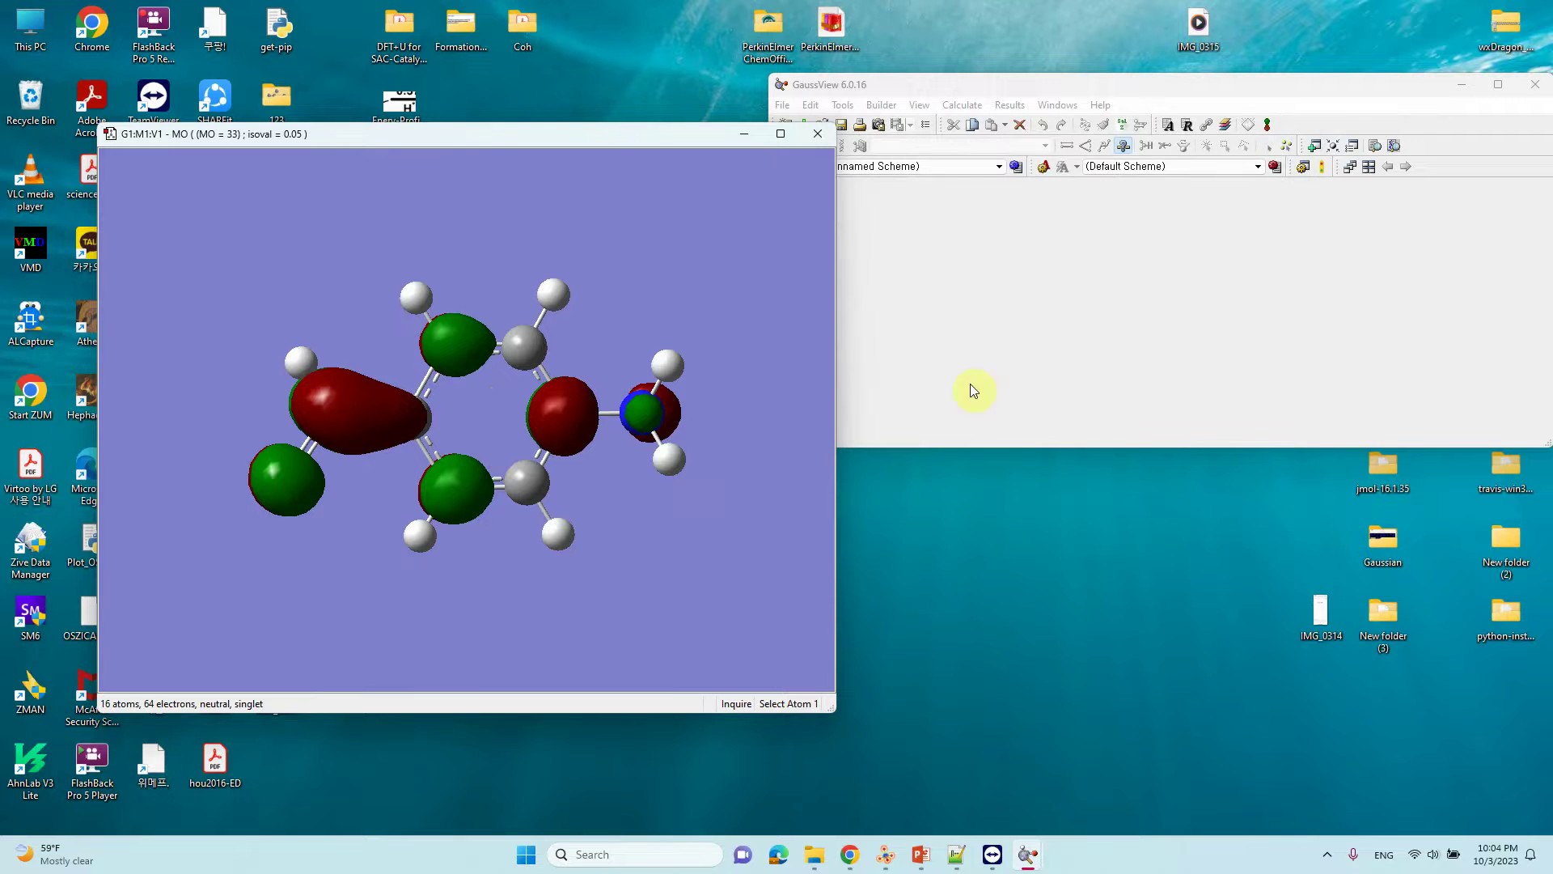
click(812, 139)
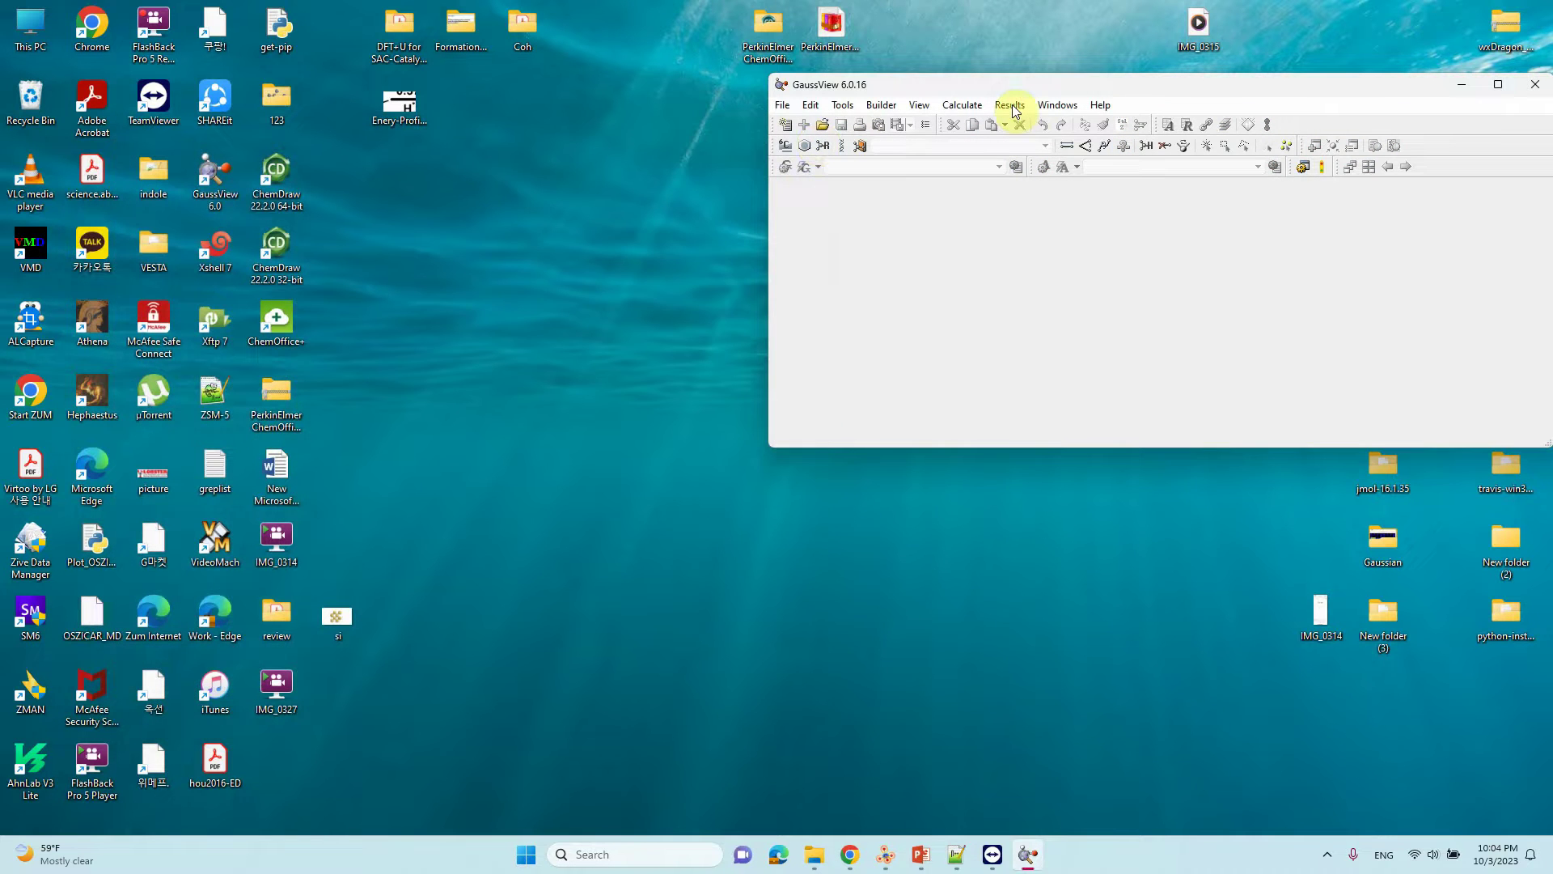
drag(1140, 86, 804, 127)
click(1199, 128)
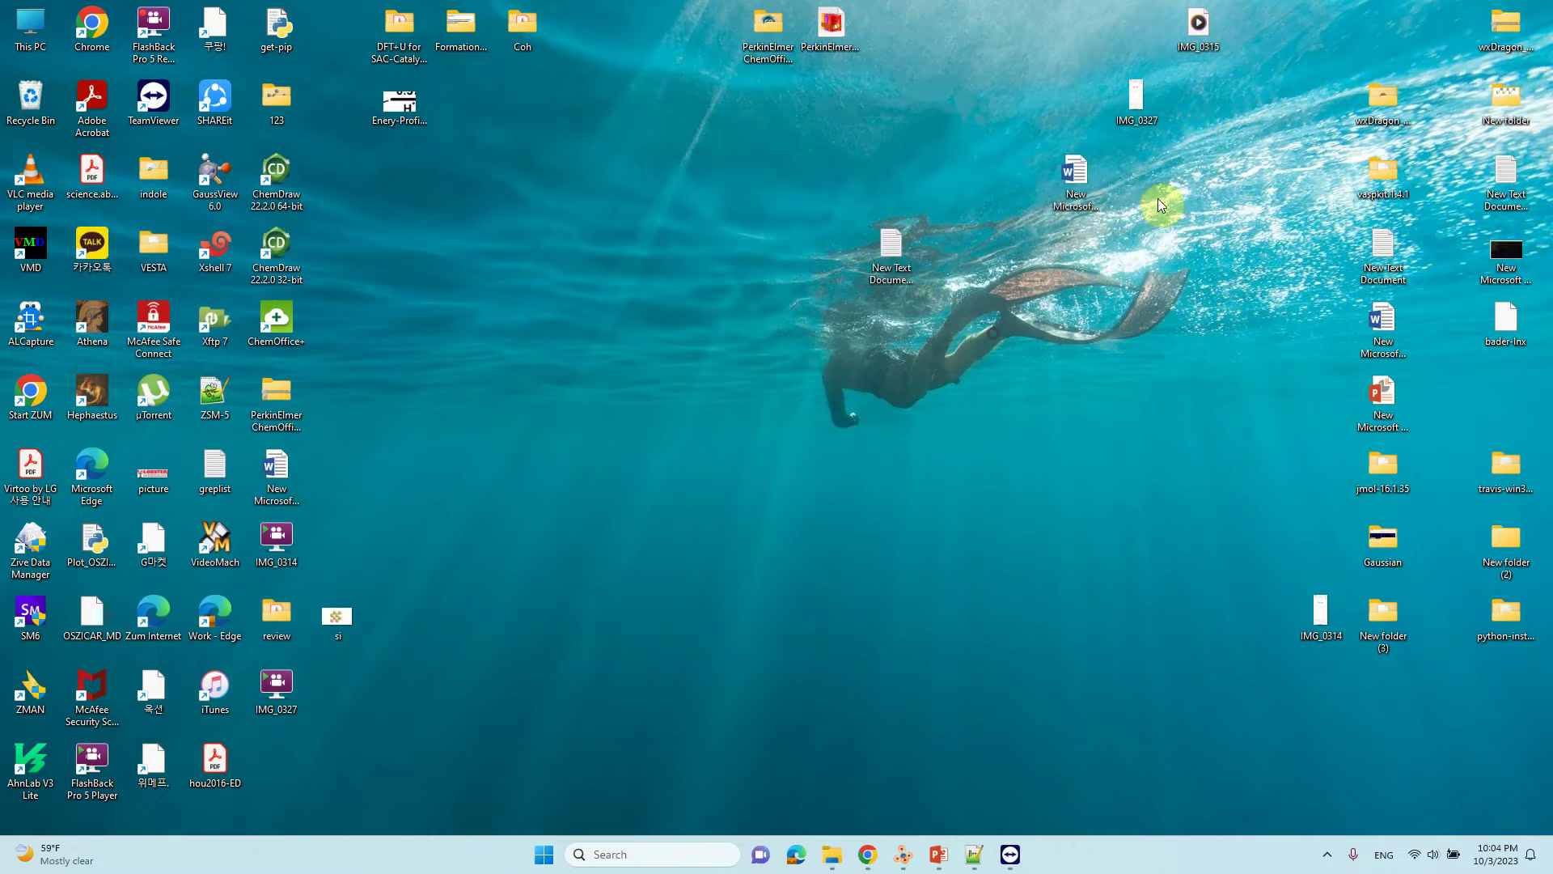
- Switch to the 4-AB-MO folder in File Explorer and open the HOMO-New and LUMO-new images
mouse_move(828, 863)
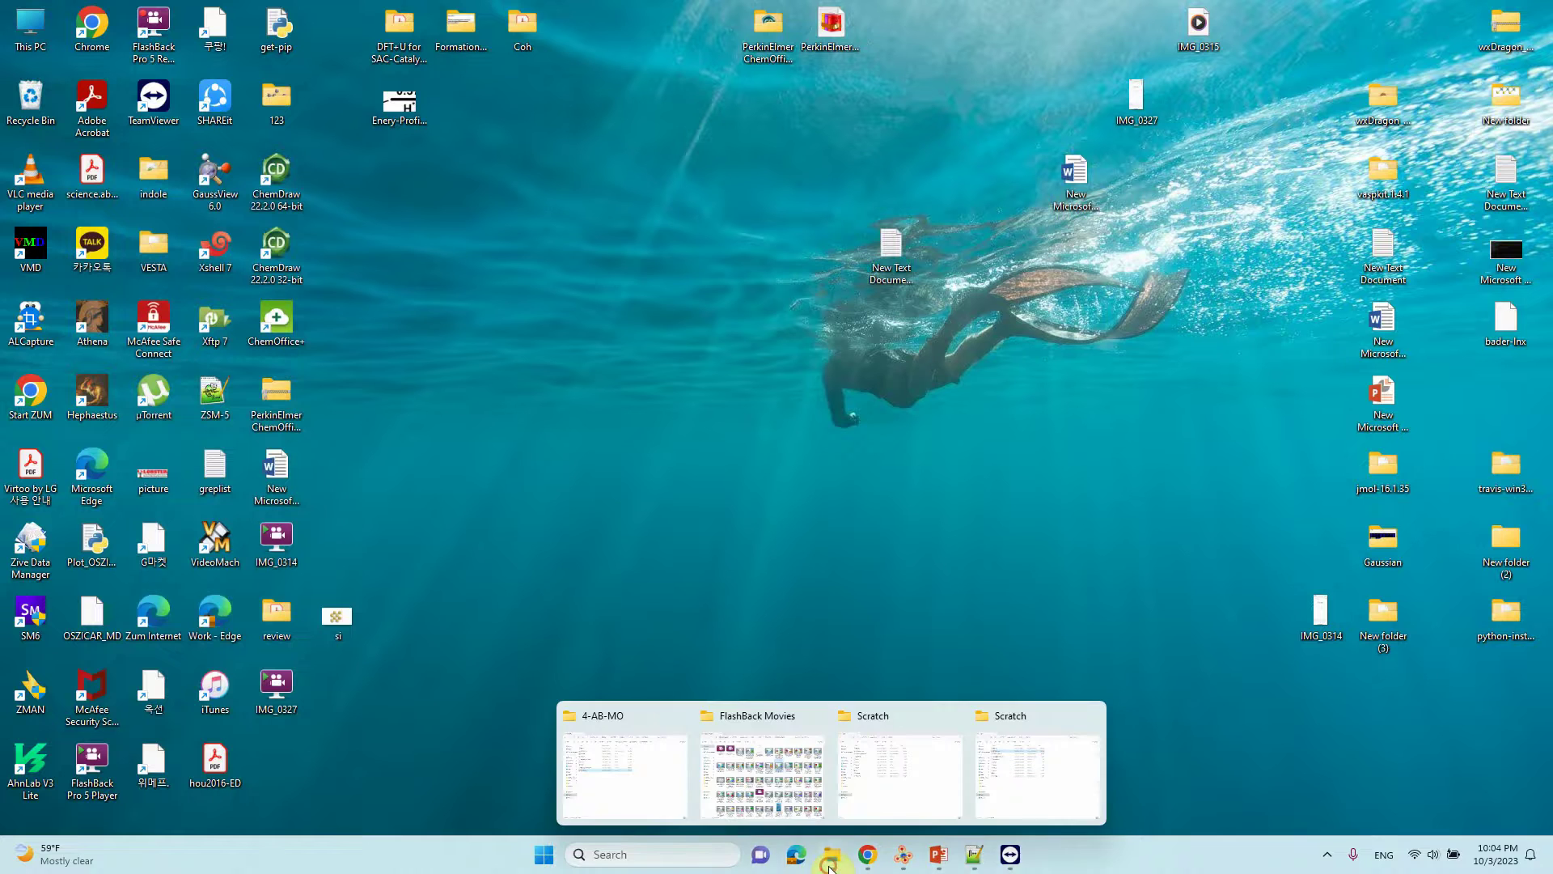
click(656, 783)
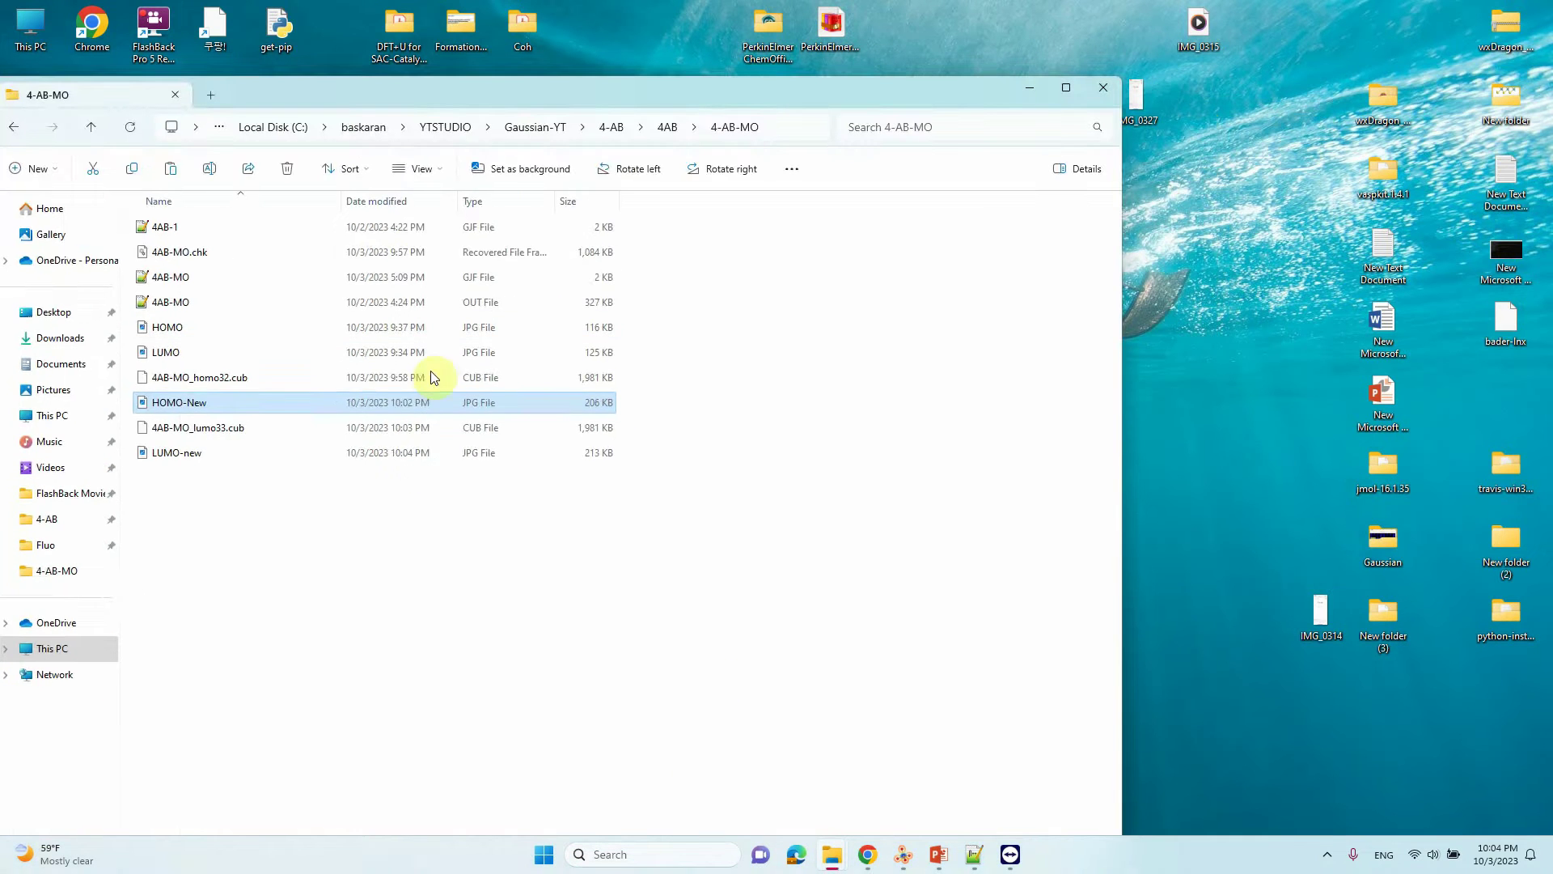
double_click(192, 411)
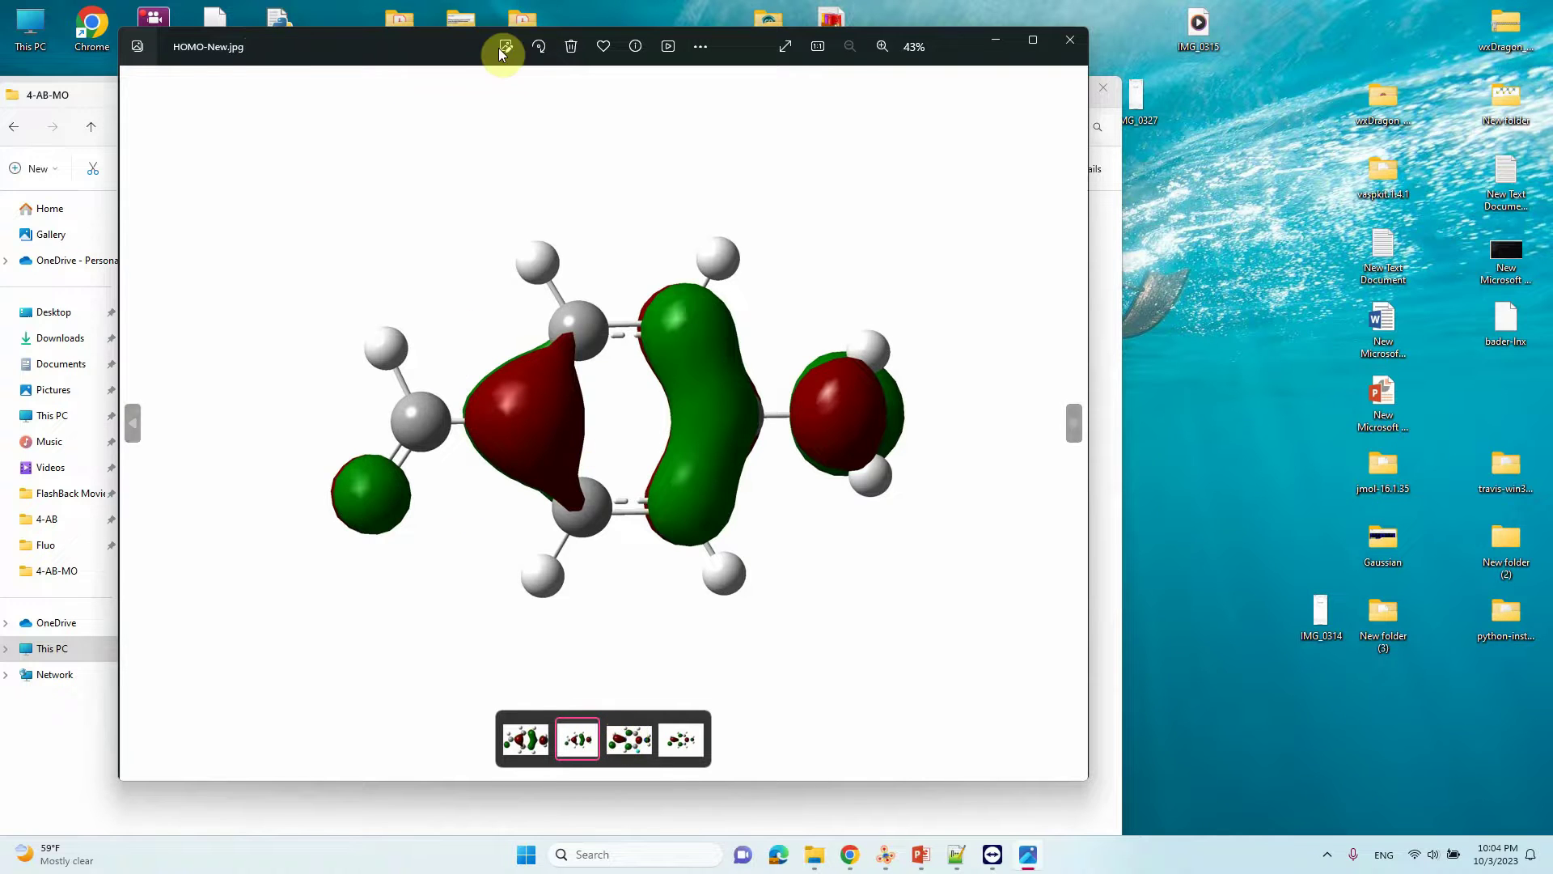
drag(498, 47, 946, 59)
click(168, 454)
double_click(167, 454)
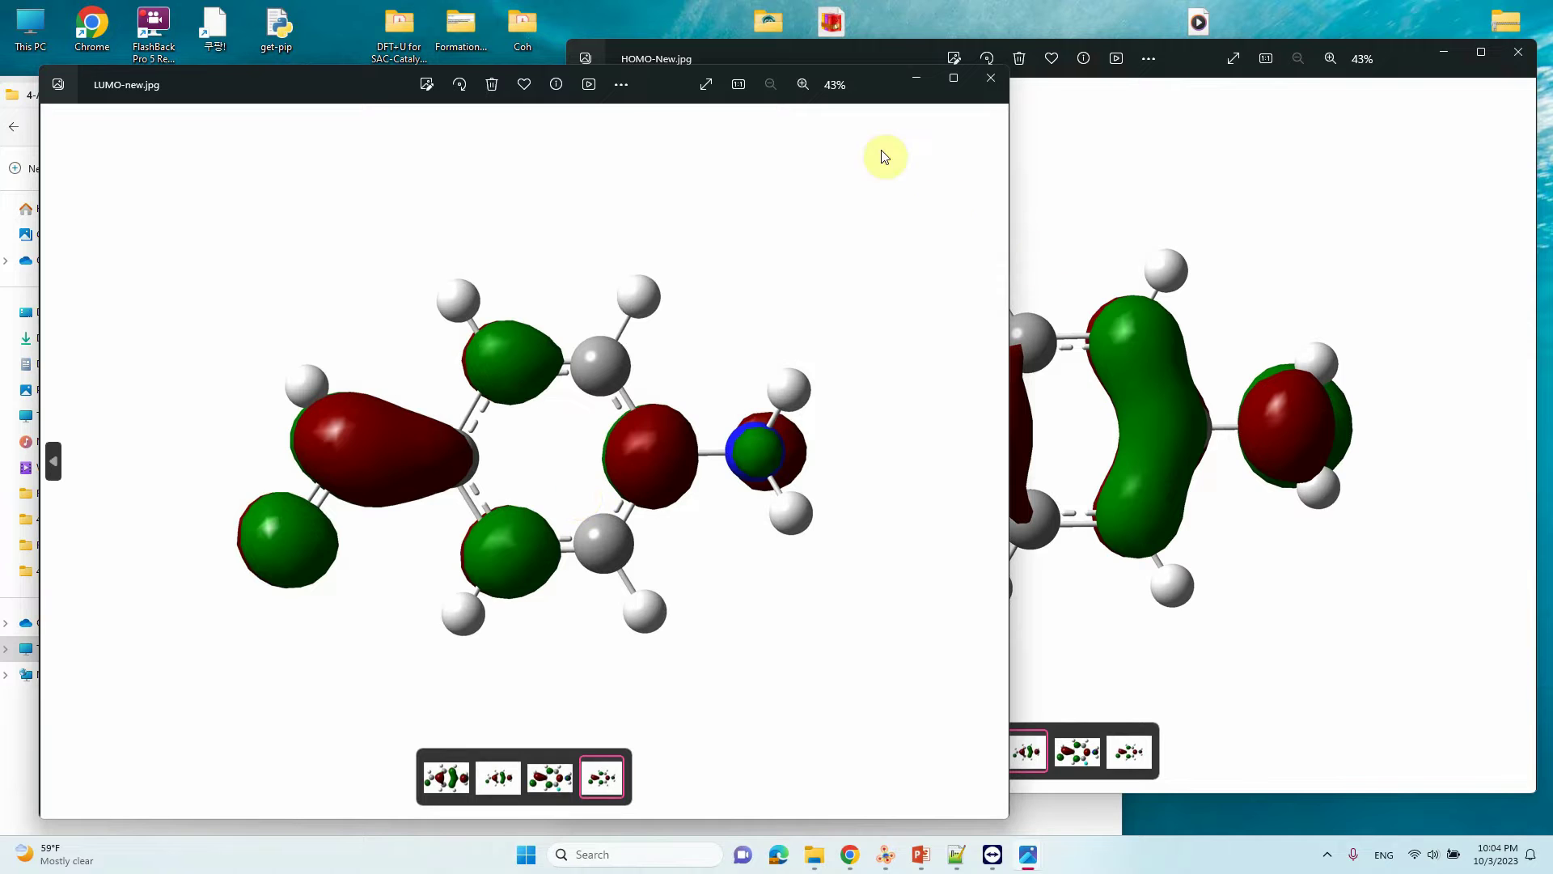
- Arrange the LUMO-new and HOMO-New image windows side by side to compare the two orbitals
drag(212, 91, 206, 74)
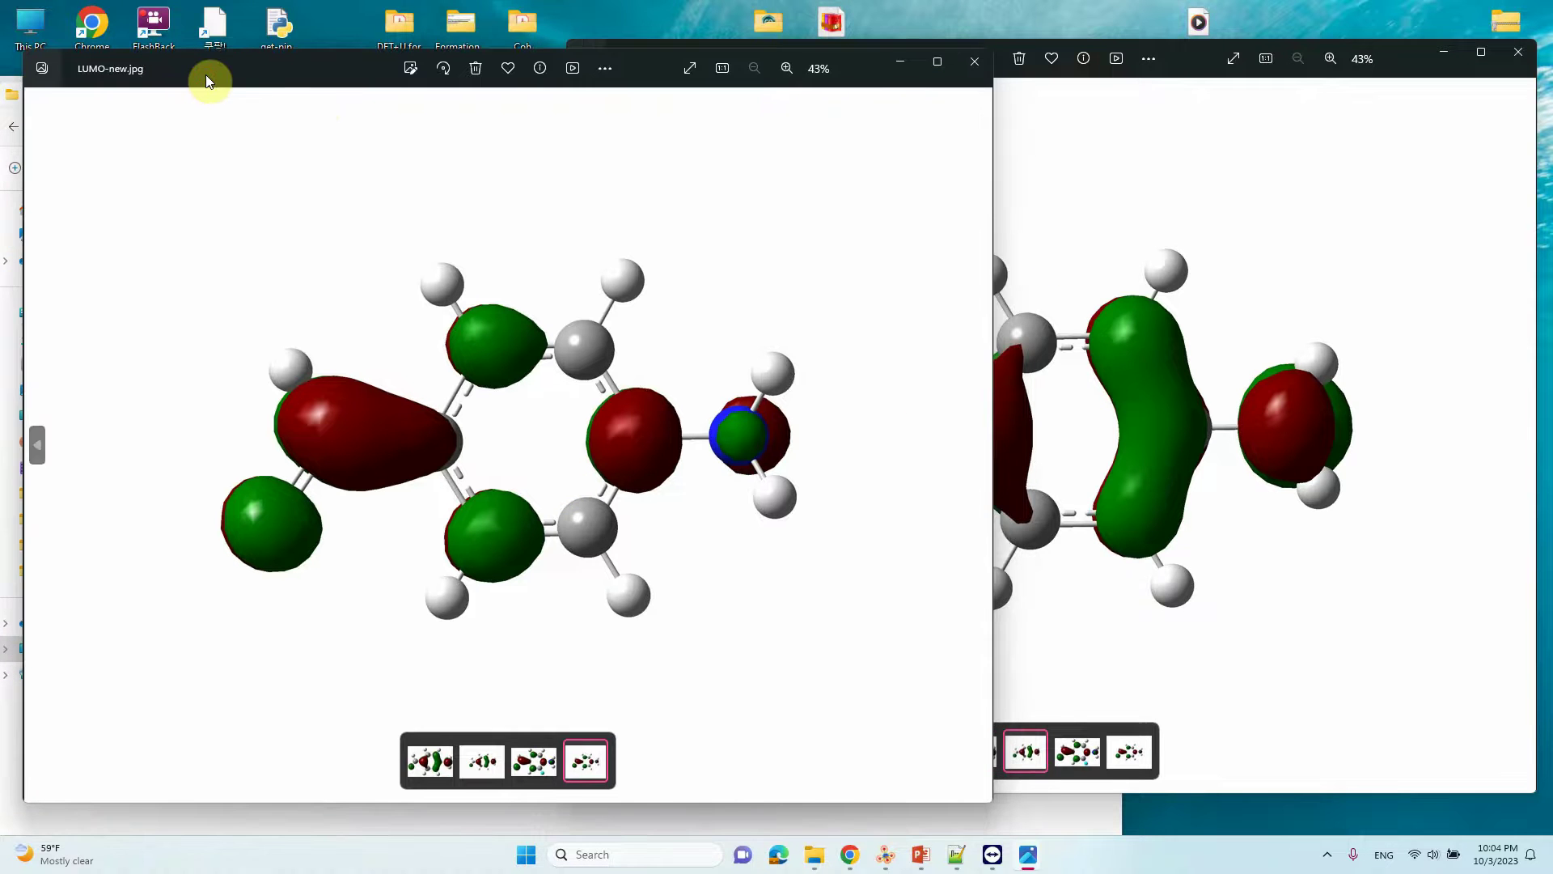
drag(1186, 68, 1479, 87)
drag(311, 81, 259, 64)
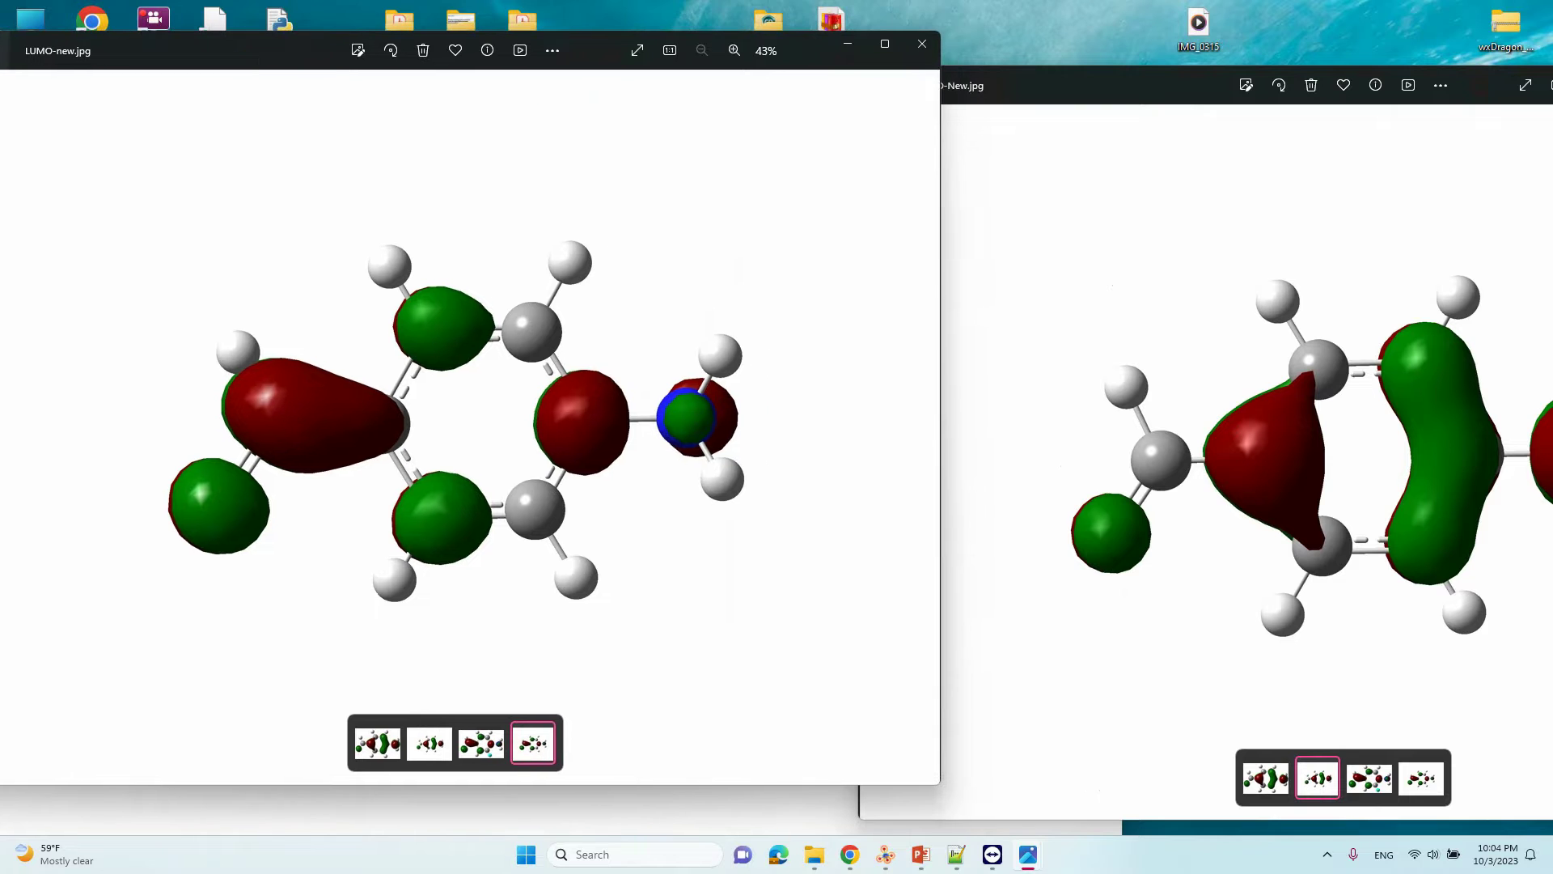
drag(1040, 86, 945, 55)
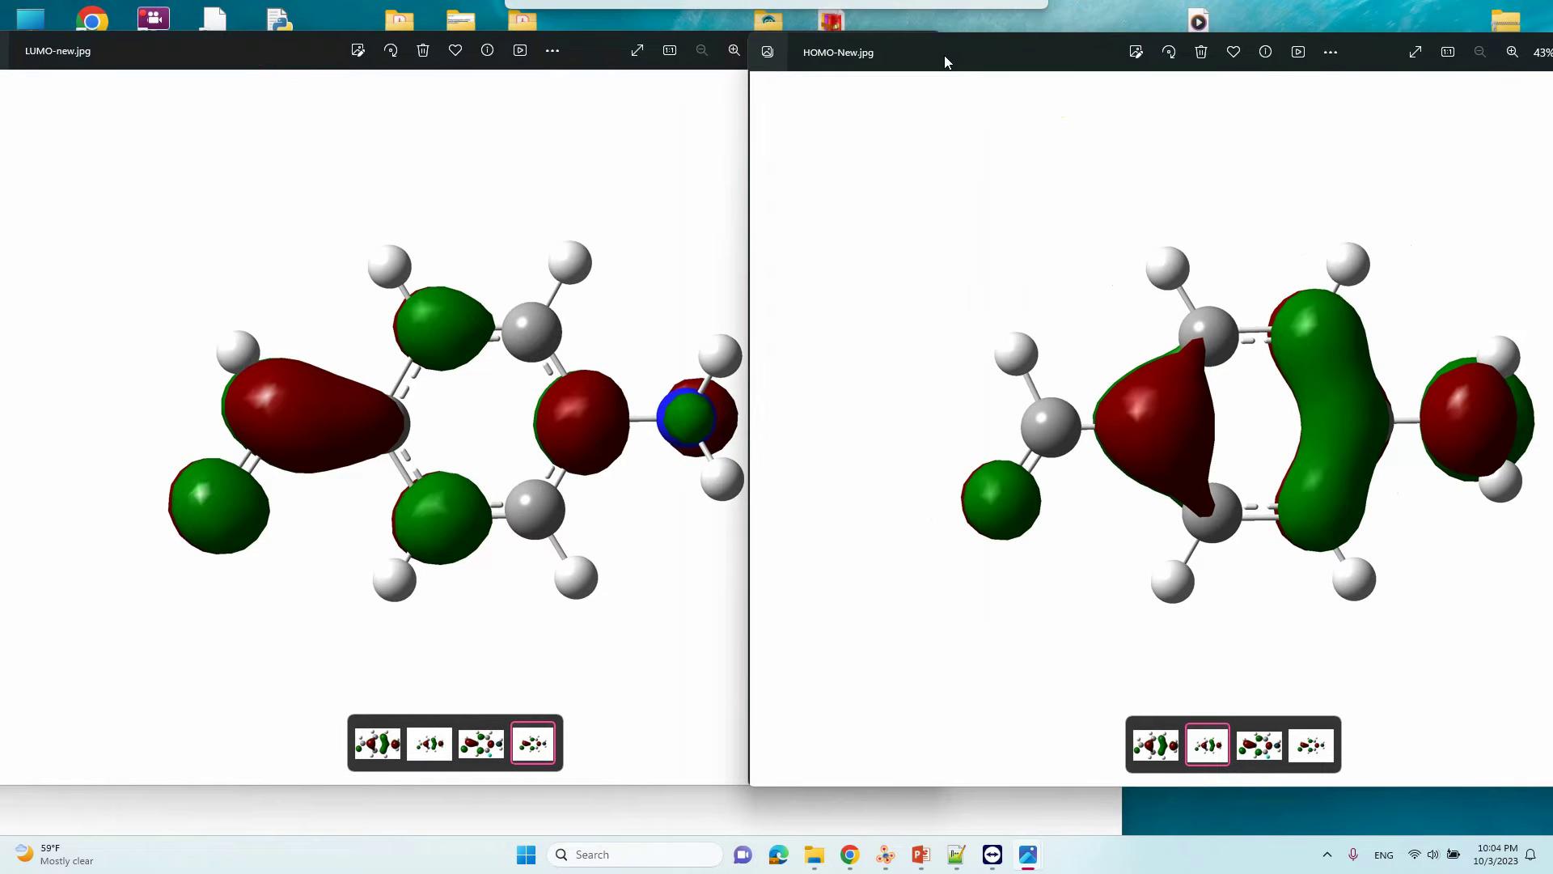
drag(516, 65, 342, 74)
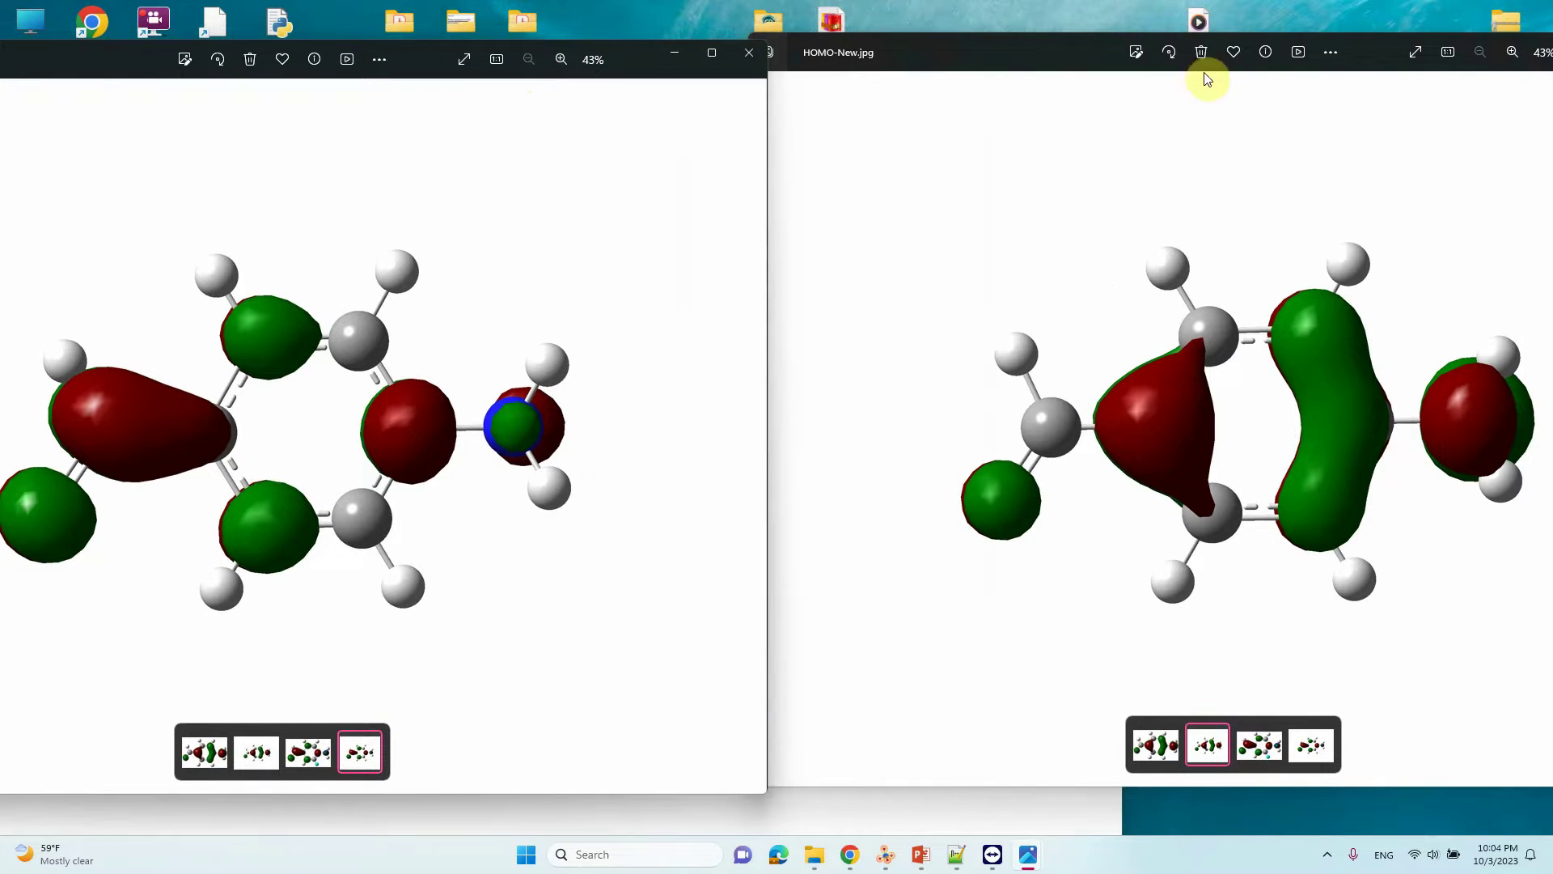
drag(1060, 57, 924, 68)
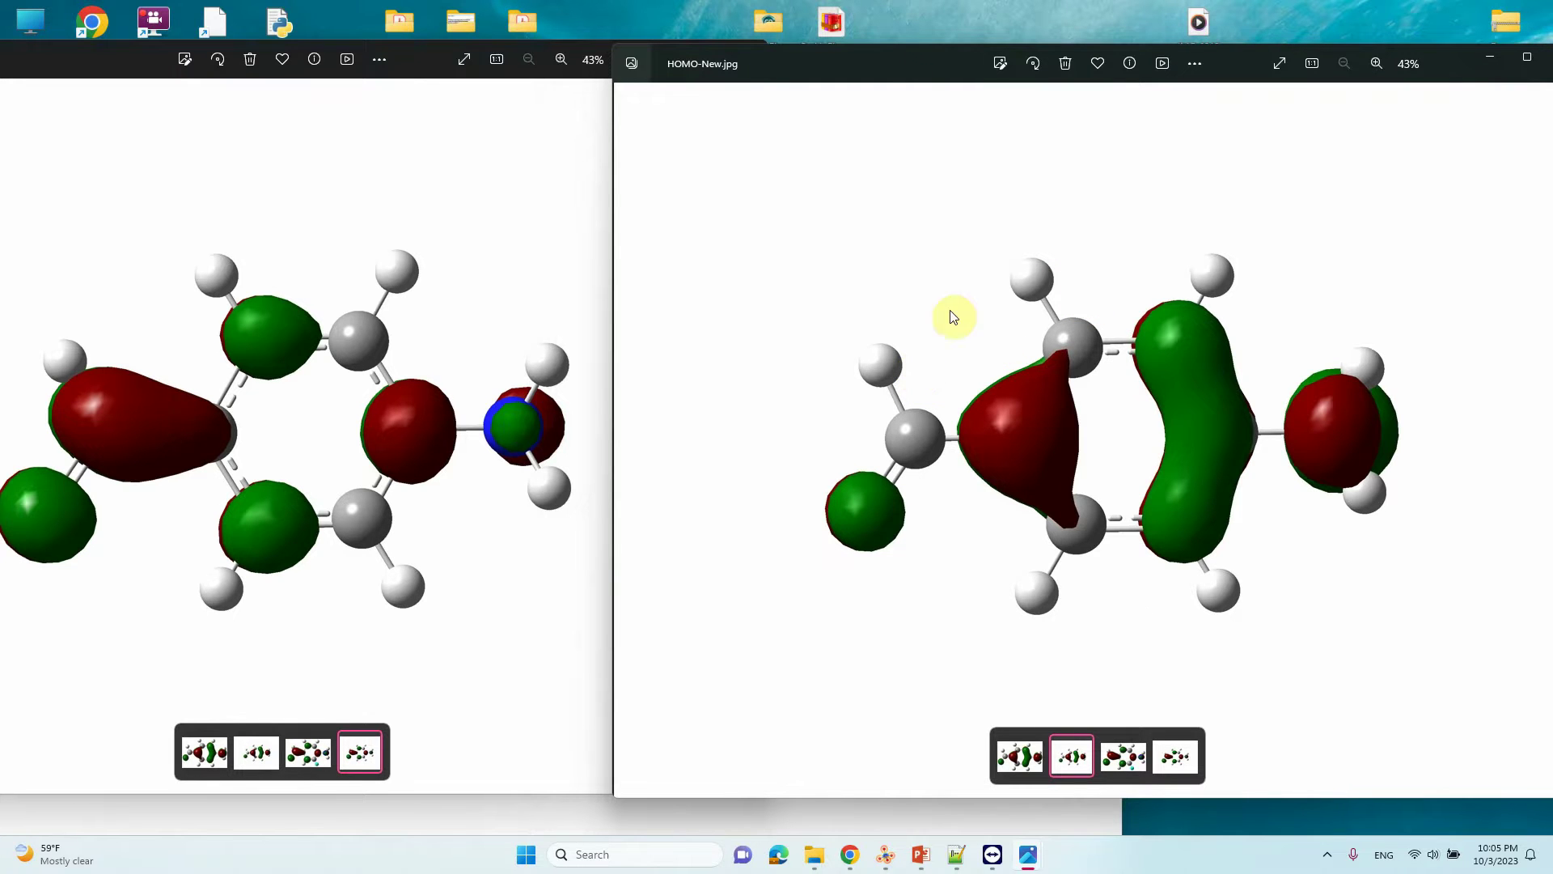
- Put away both image windows and the 4-AB-MO folder window
click(1490, 57)
click(724, 58)
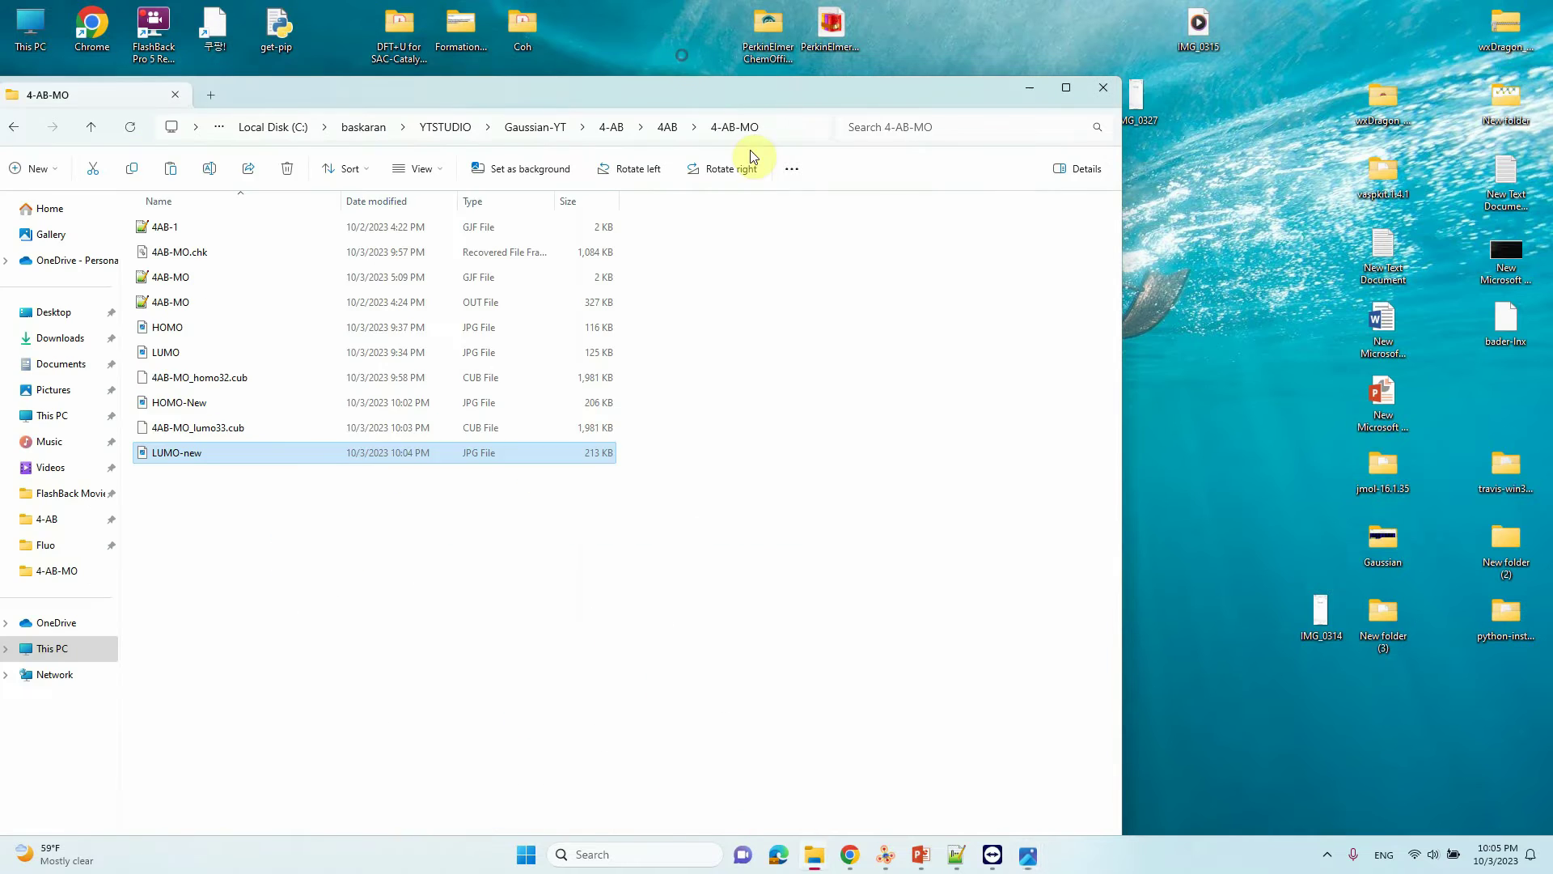
click(1028, 87)
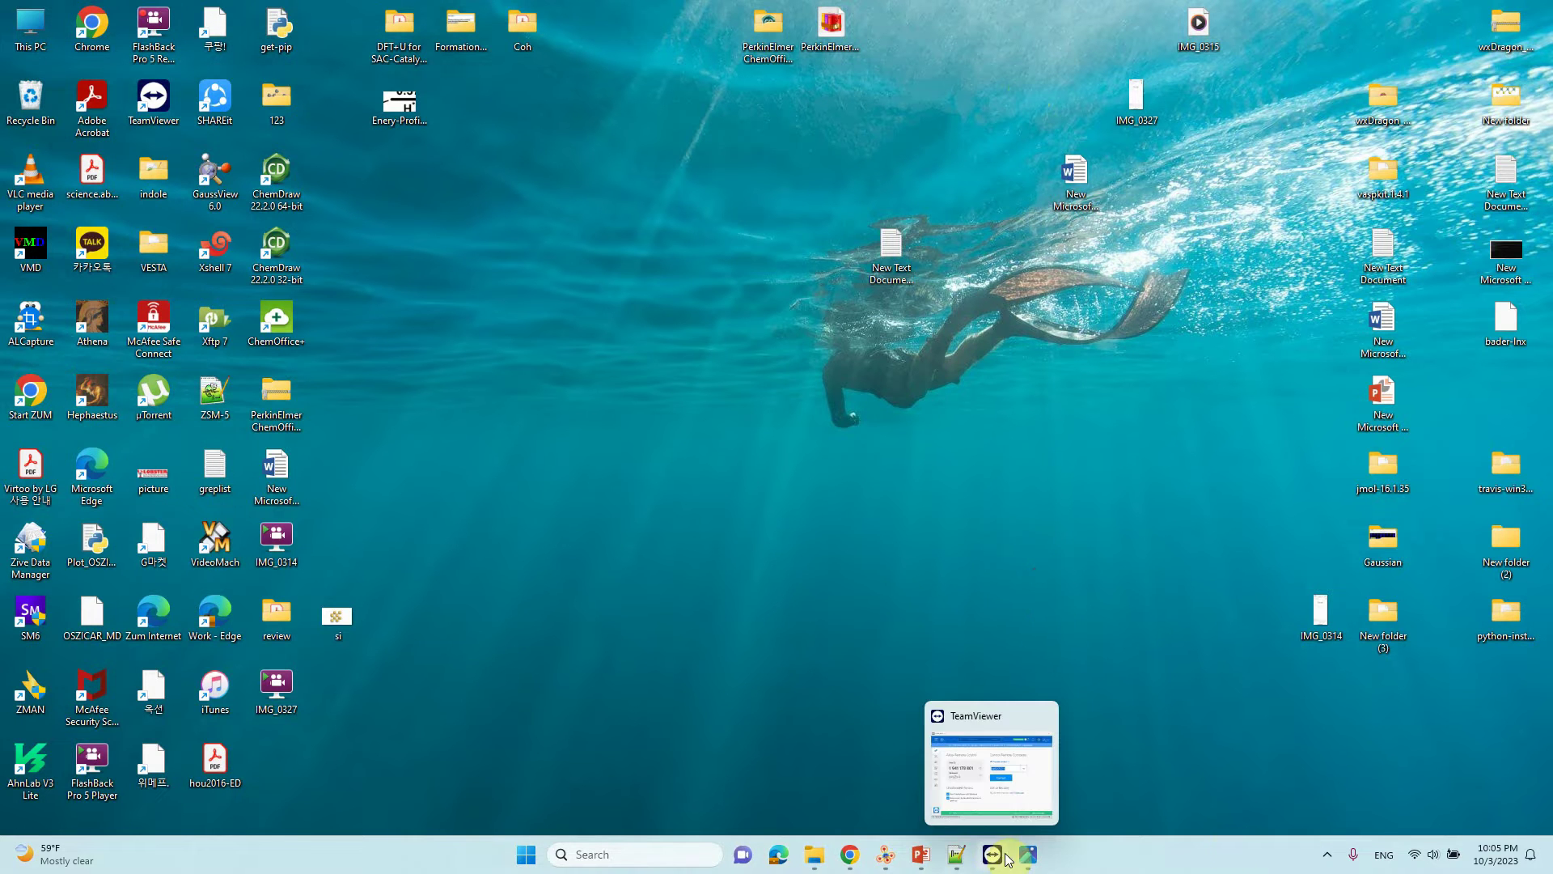
- Switch to the PowerPoint presentation and start the slide show from the "Thank you for watching" slide 2
click(920, 856)
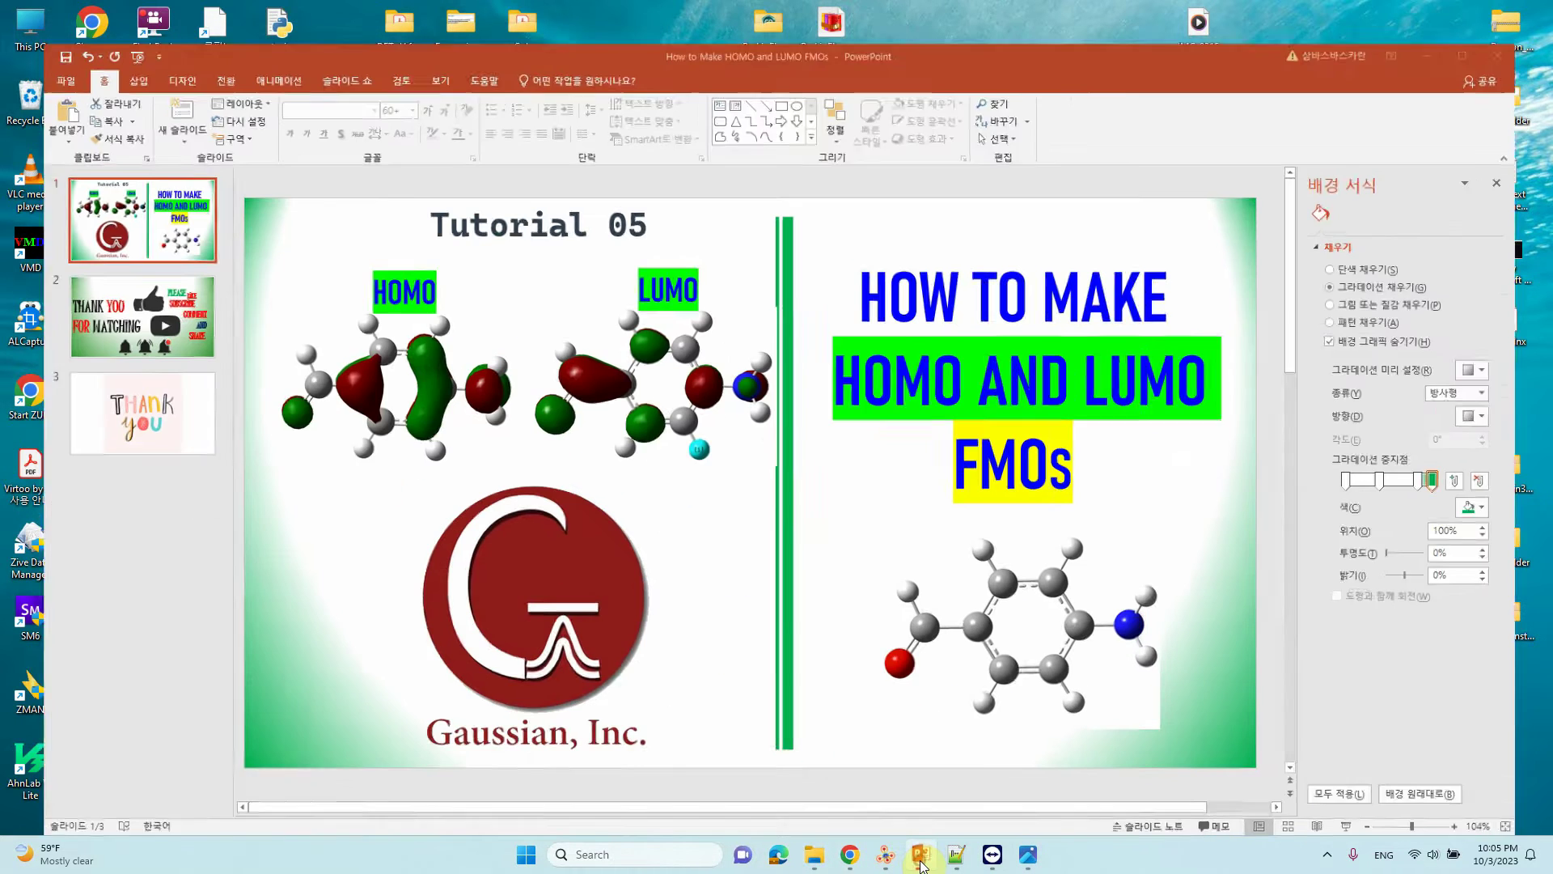
scroll(209, 343, down, 1)
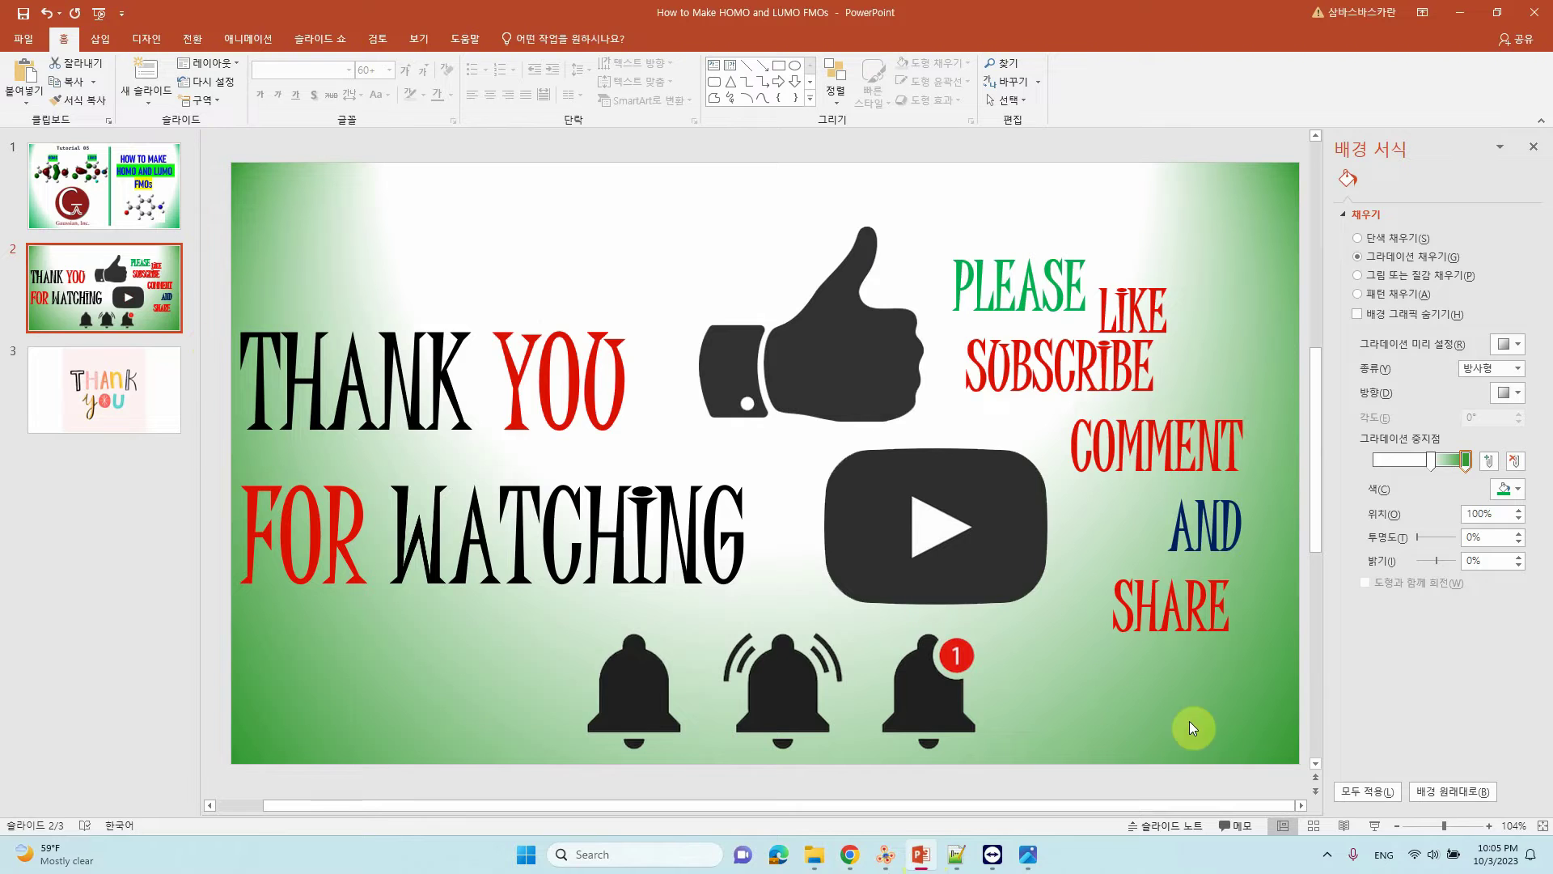
click(1375, 822)
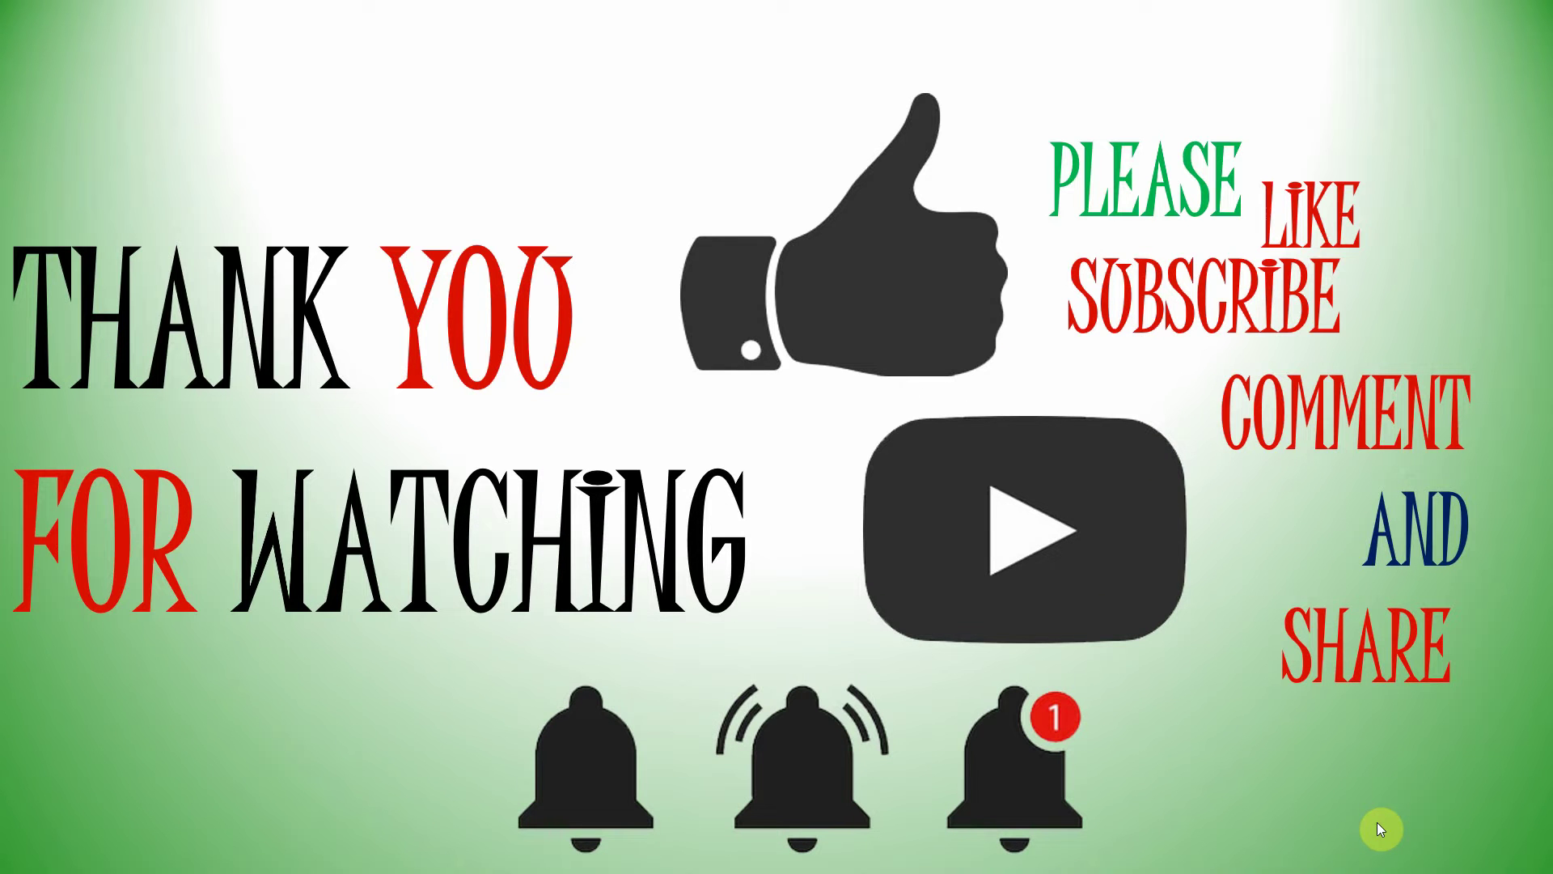